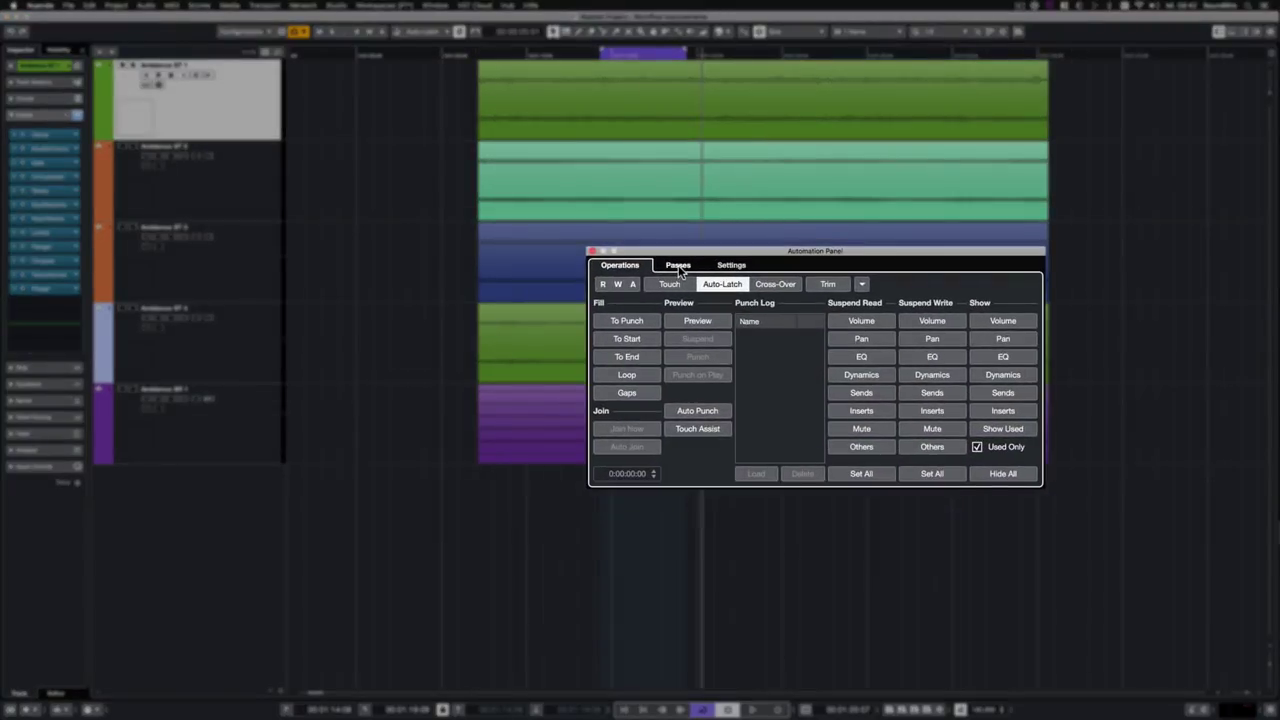
Look through the automation passes and settings pages, then return to the main automation operations.
left_click(678, 268)
left_click(716, 262)
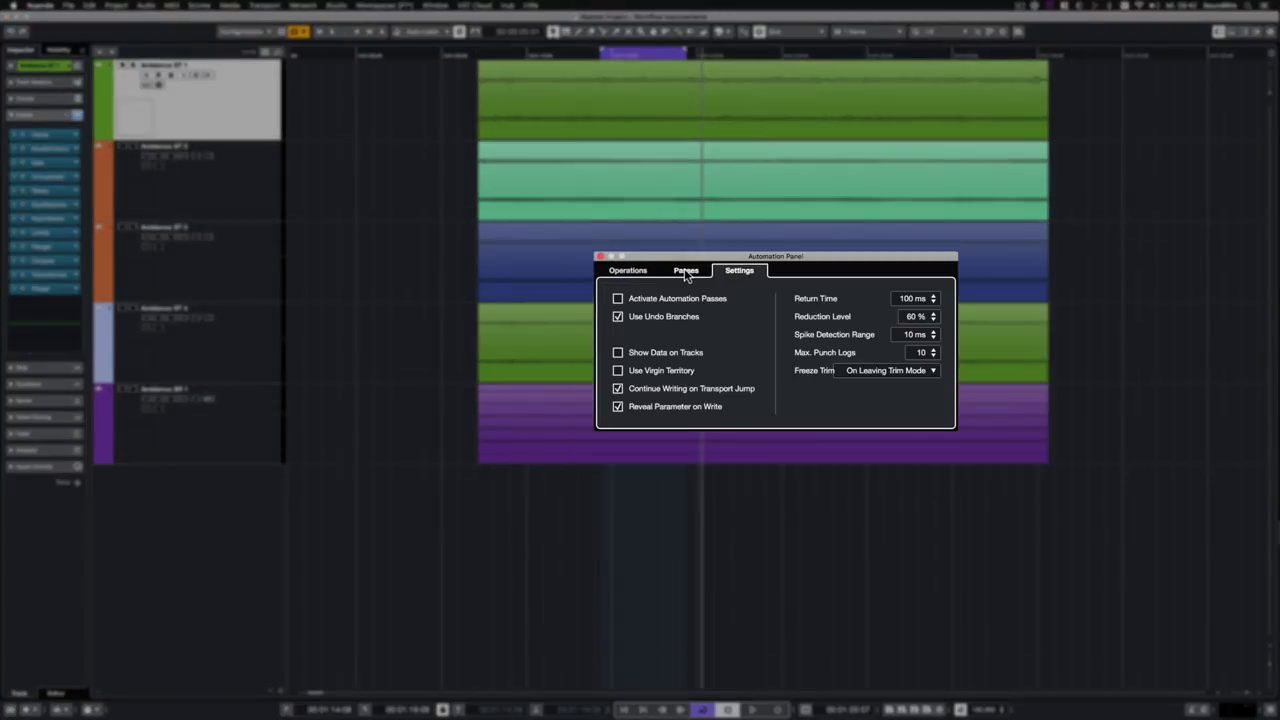
left_click(686, 270)
left_click(607, 261)
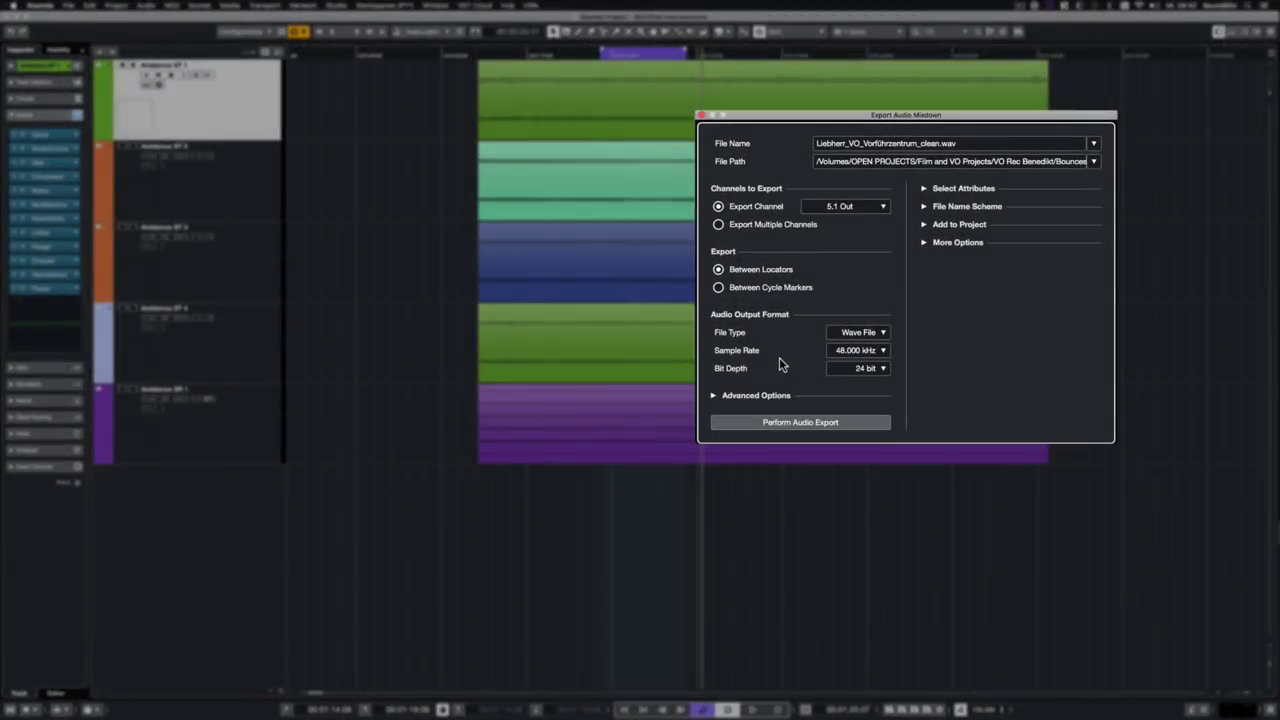
Export multiple channels between cycle markers with Advanced and all right-side option sections expanded.
left_click(770, 225)
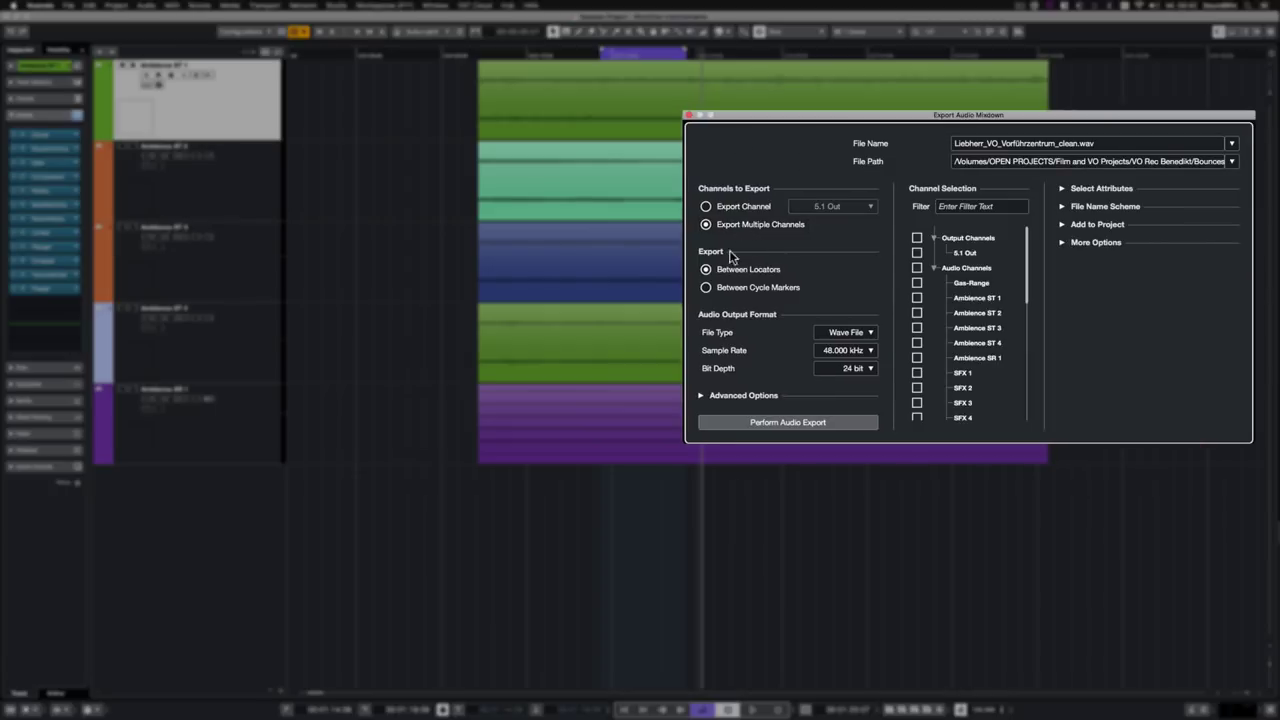
left_click(701, 396)
left_click(1063, 234)
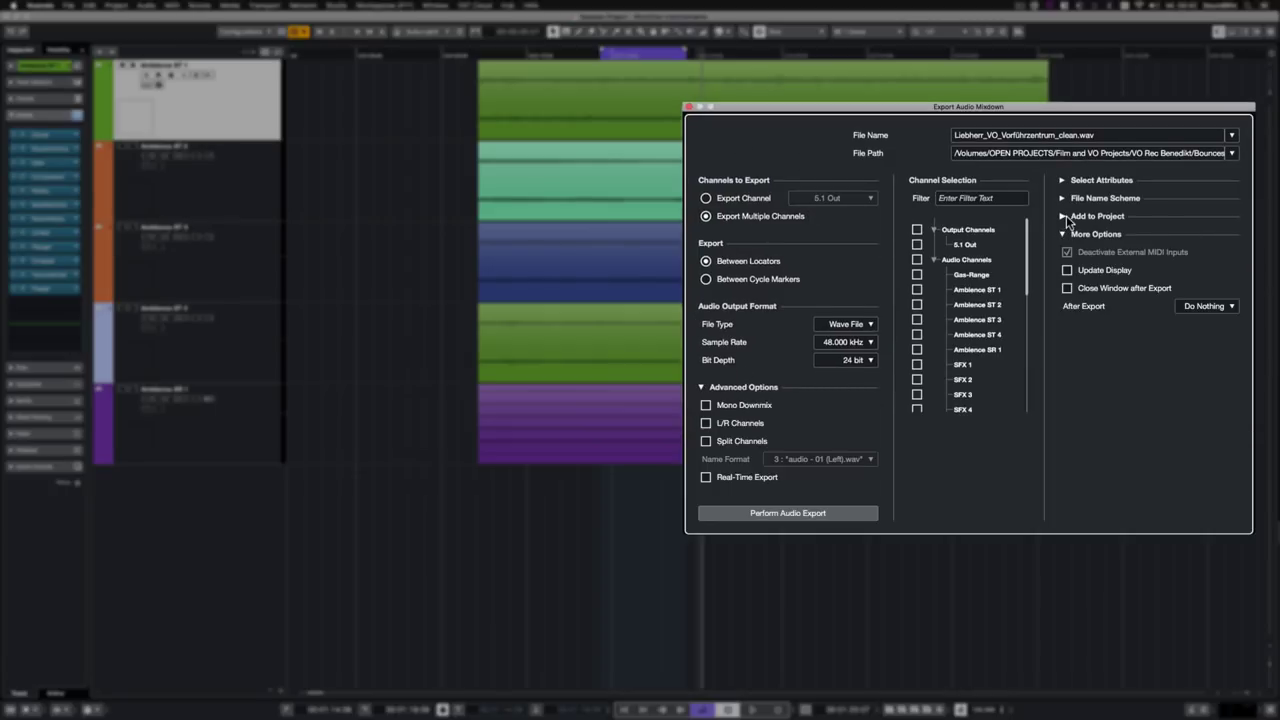
left_click(1063, 216)
left_click(1063, 198)
left_click(1063, 180)
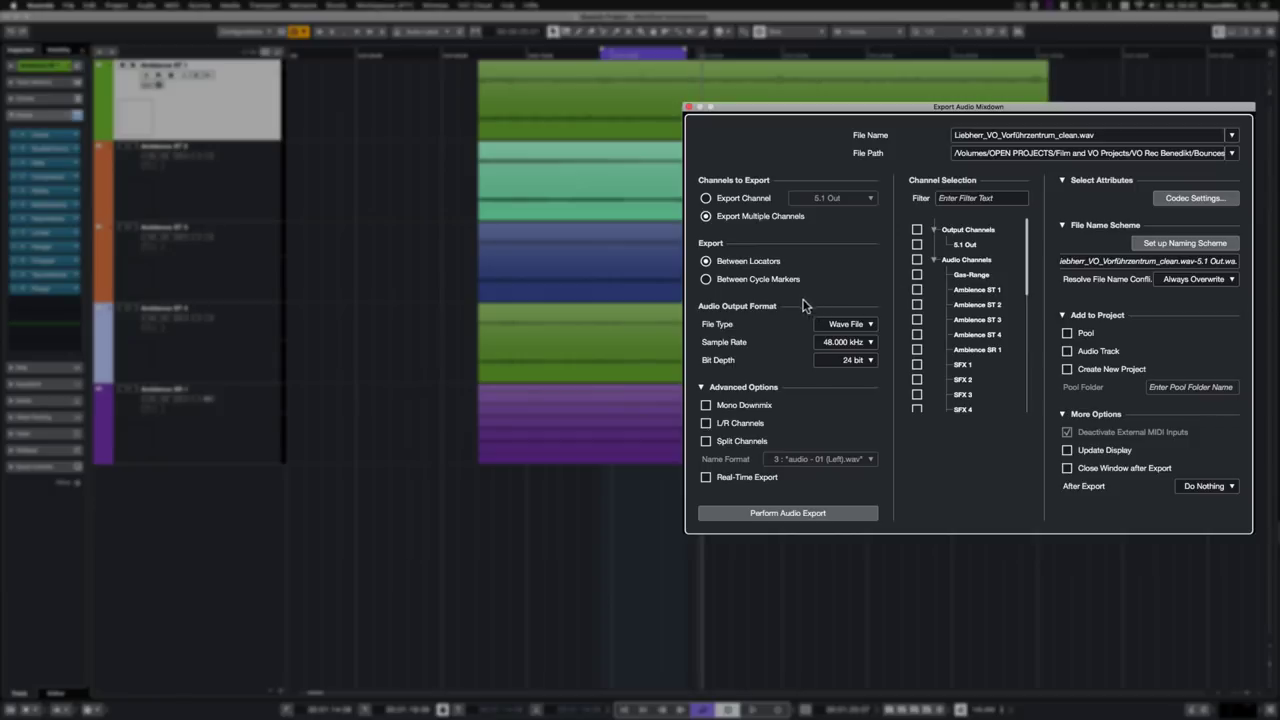
left_click(770, 280)
left_click_drag(780, 106, 710, 110)
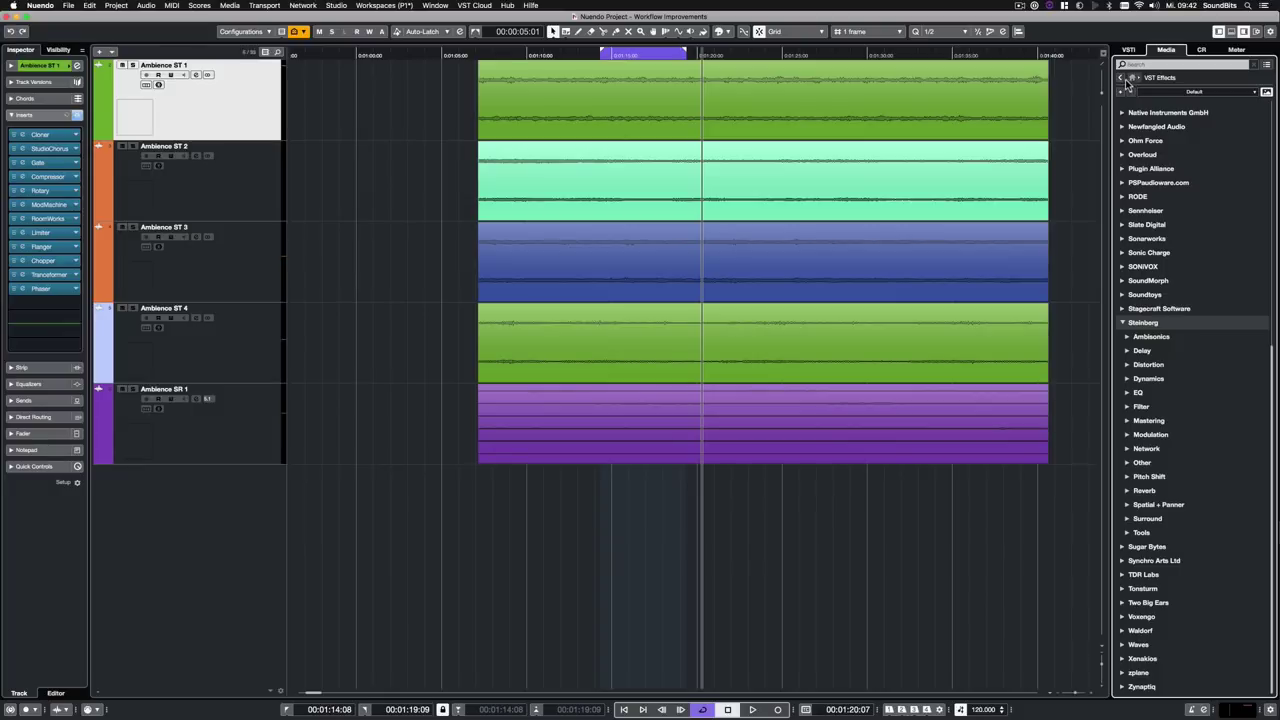
From Steinberg VST Effects, insert Frequency on a track and create an FX 1-REVerence channel.
left_click(1127, 80)
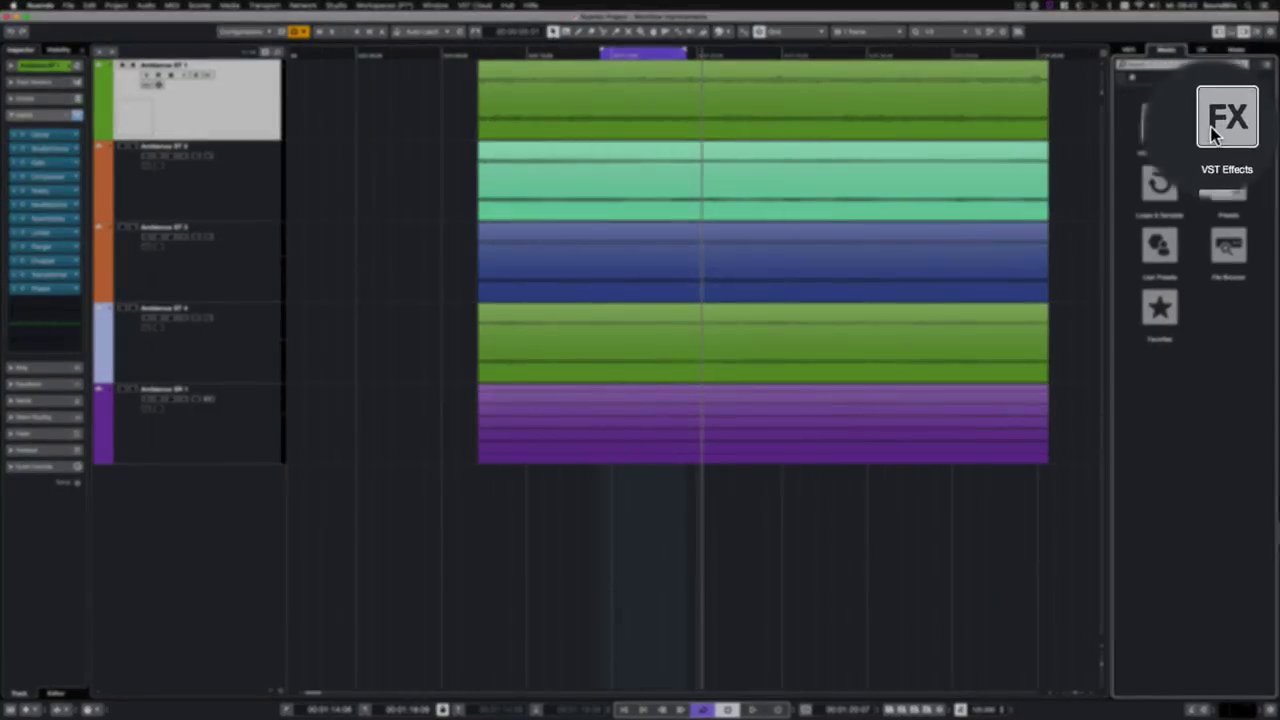
left_click(1213, 135)
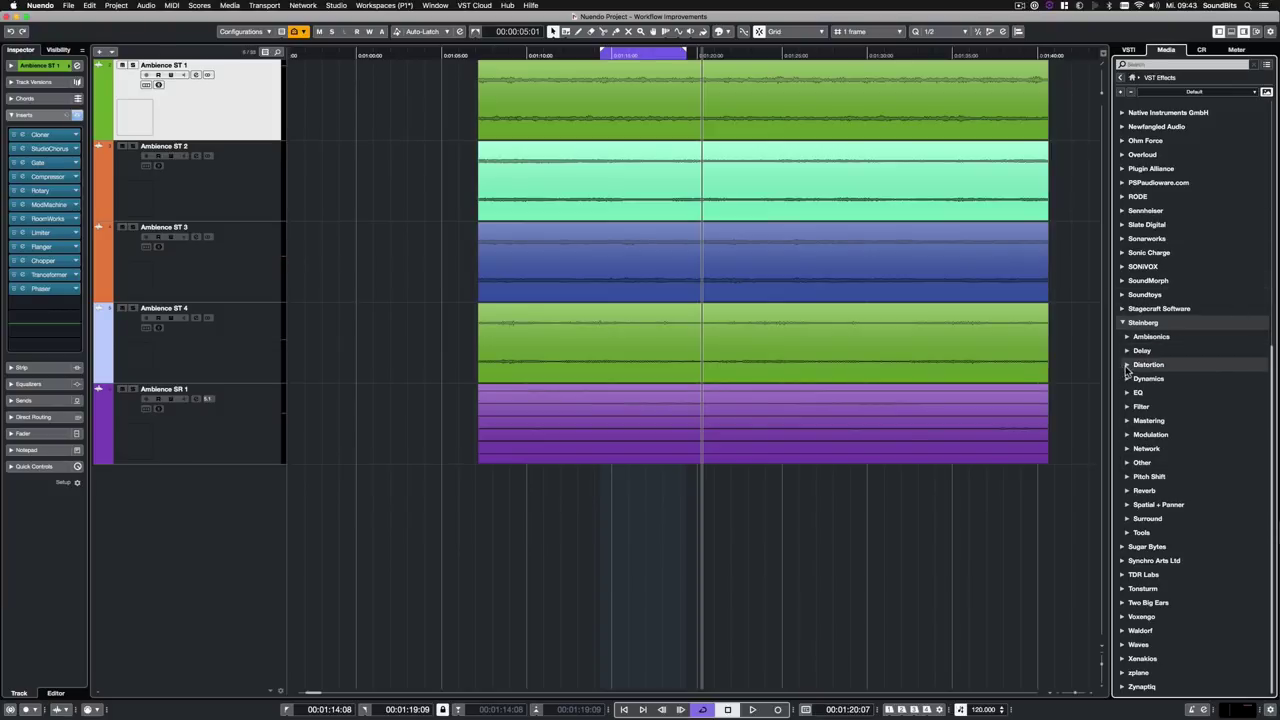
left_click(1127, 392)
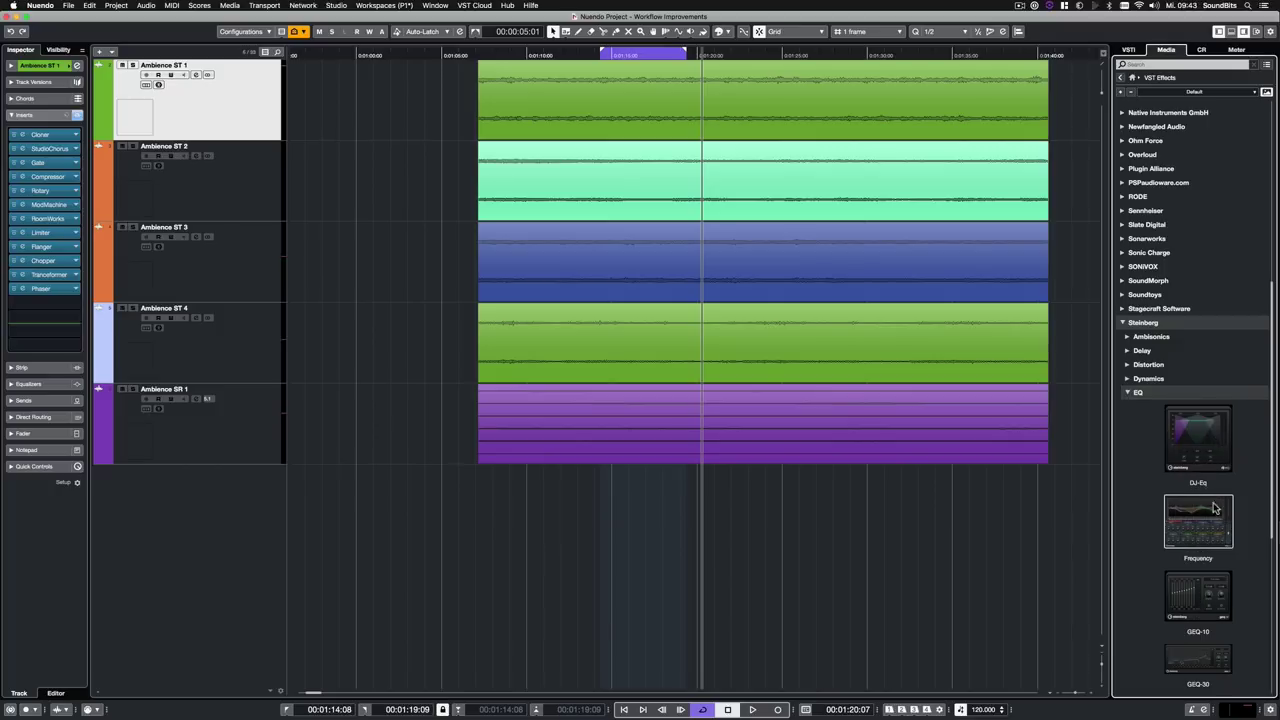
mouse_move(1198, 525)
left_mouse_down()
mouse_move(394, 238)
mouse_move(226, 110)
mouse_move(45, 360)
mouse_move(55, 303)
left_mouse_up()
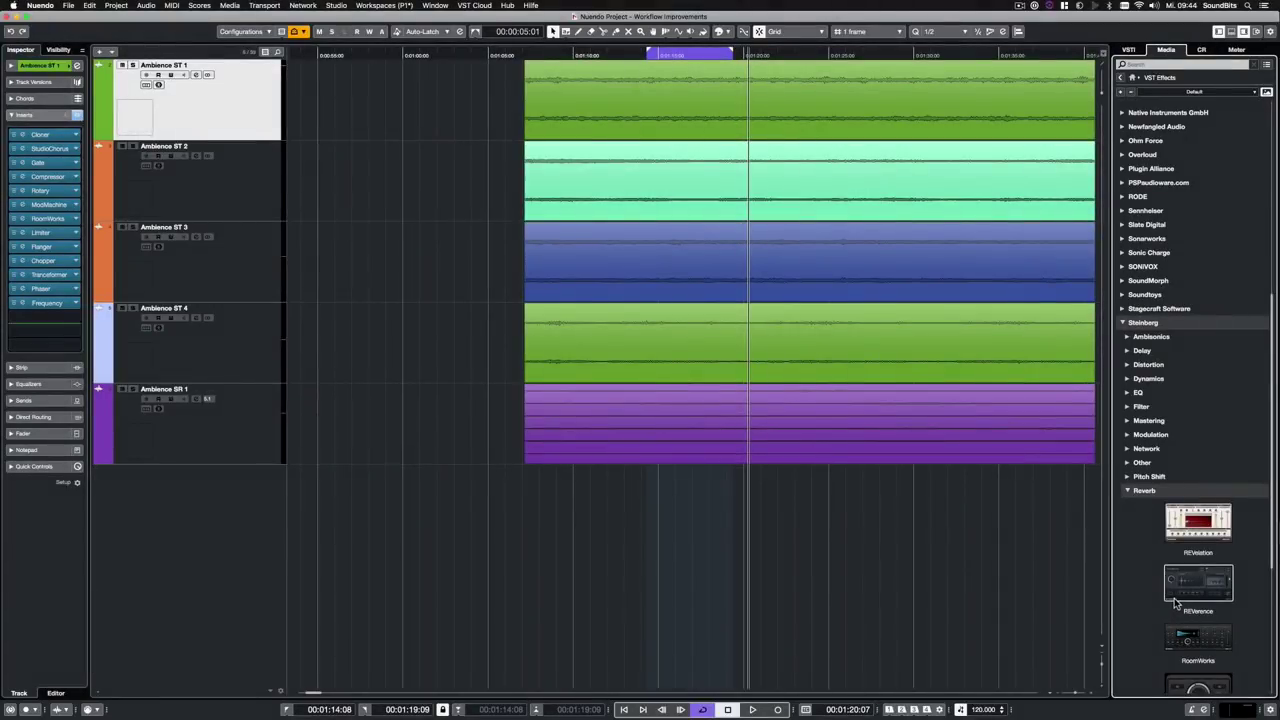
left_click_drag(1185, 594, 277, 146)
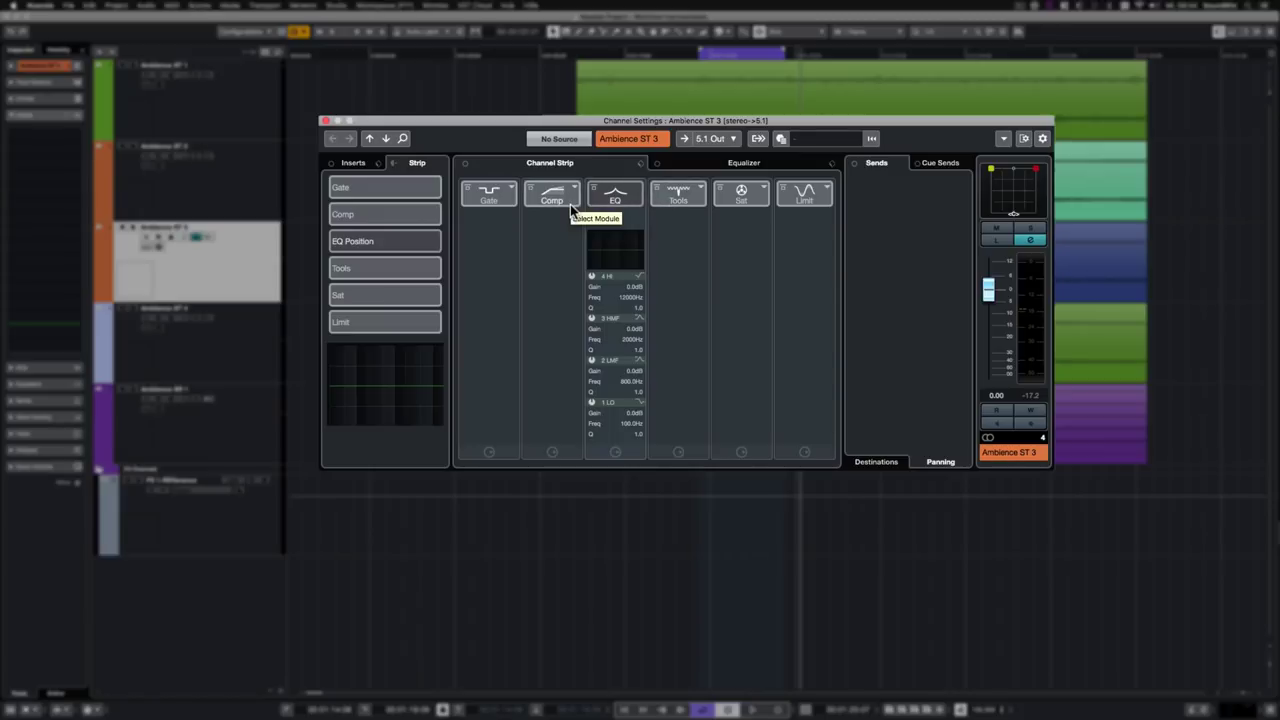
Move Comp after EQ and Tools ahead of Comp, giving Gate, EQ, Tools, Comp, Limit, Sat.
left_click_drag(572, 205, 795, 212)
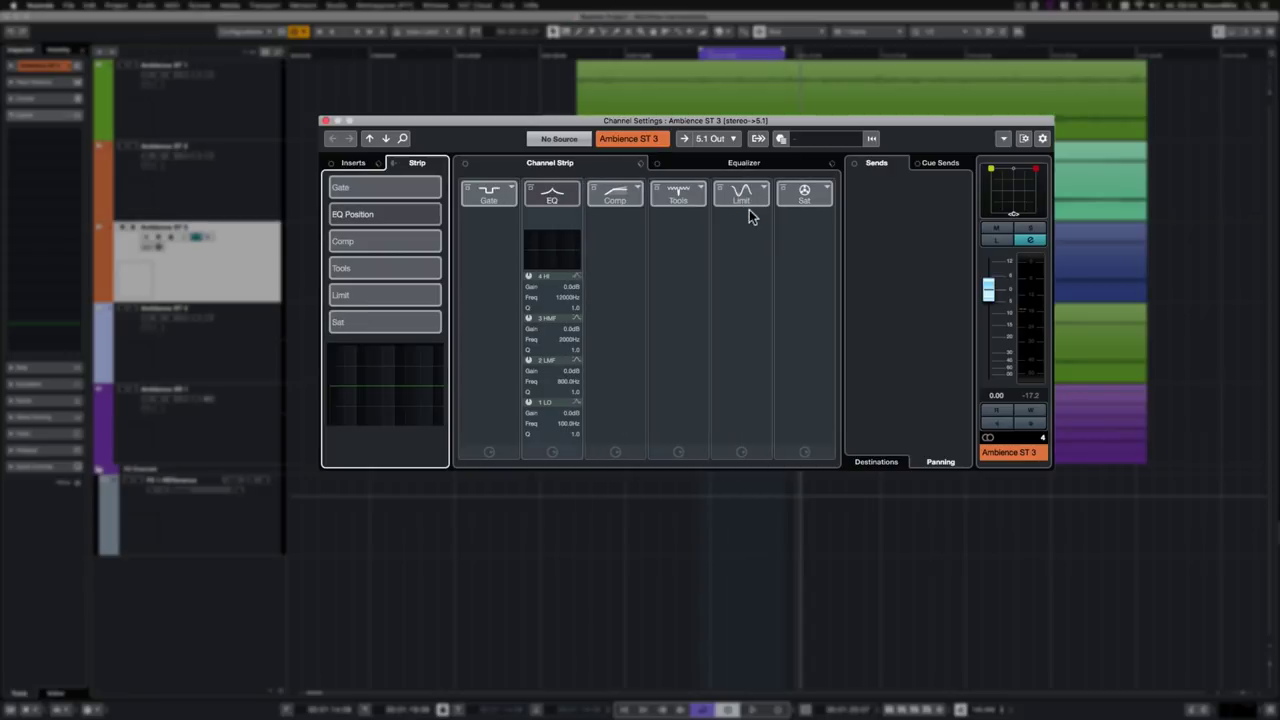
left_click_drag(694, 200, 639, 258)
Load Noise Gate in the gate slot and try DeEsser, then EnvelopeShaper, in the tools slot.
left_click(515, 191)
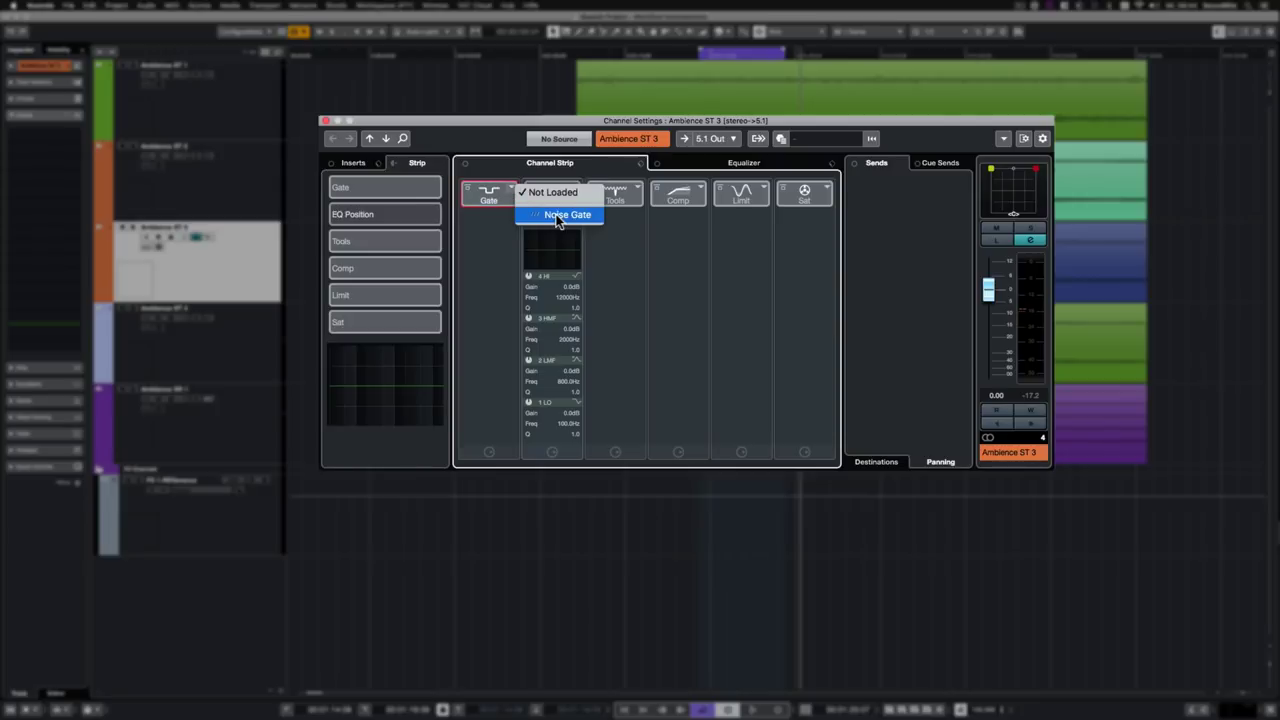
left_click(557, 218)
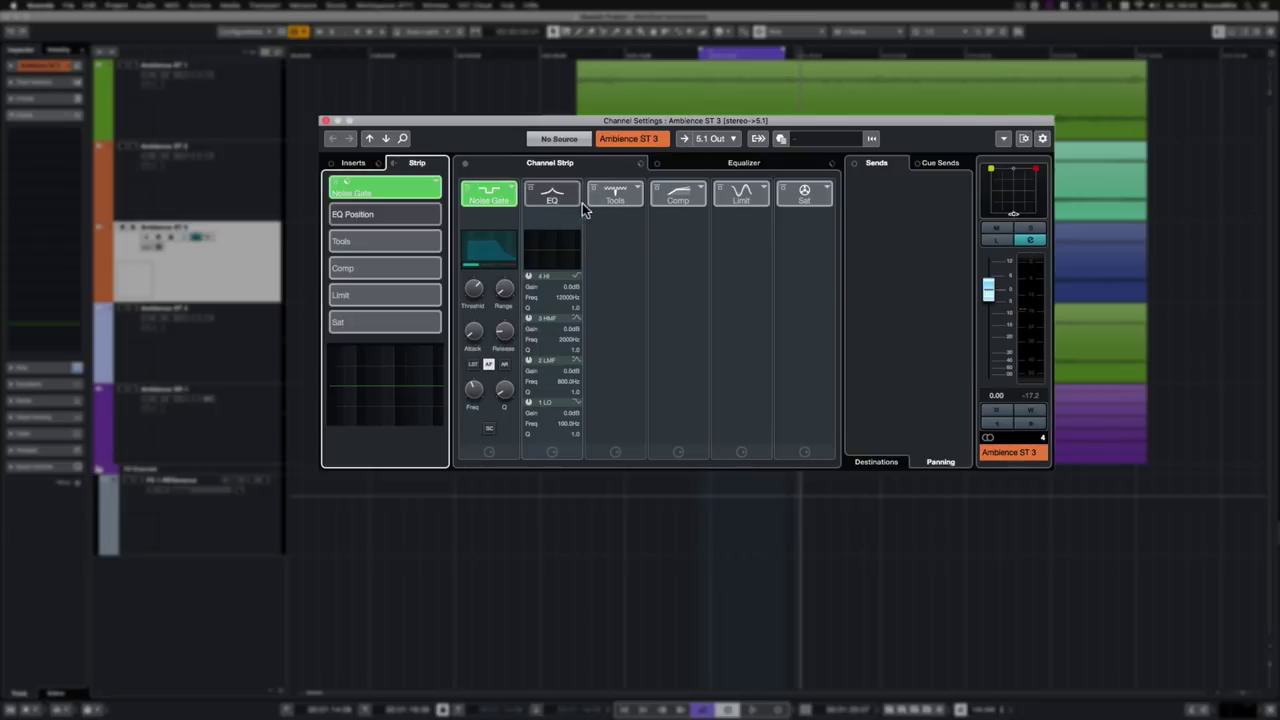
left_click(639, 189)
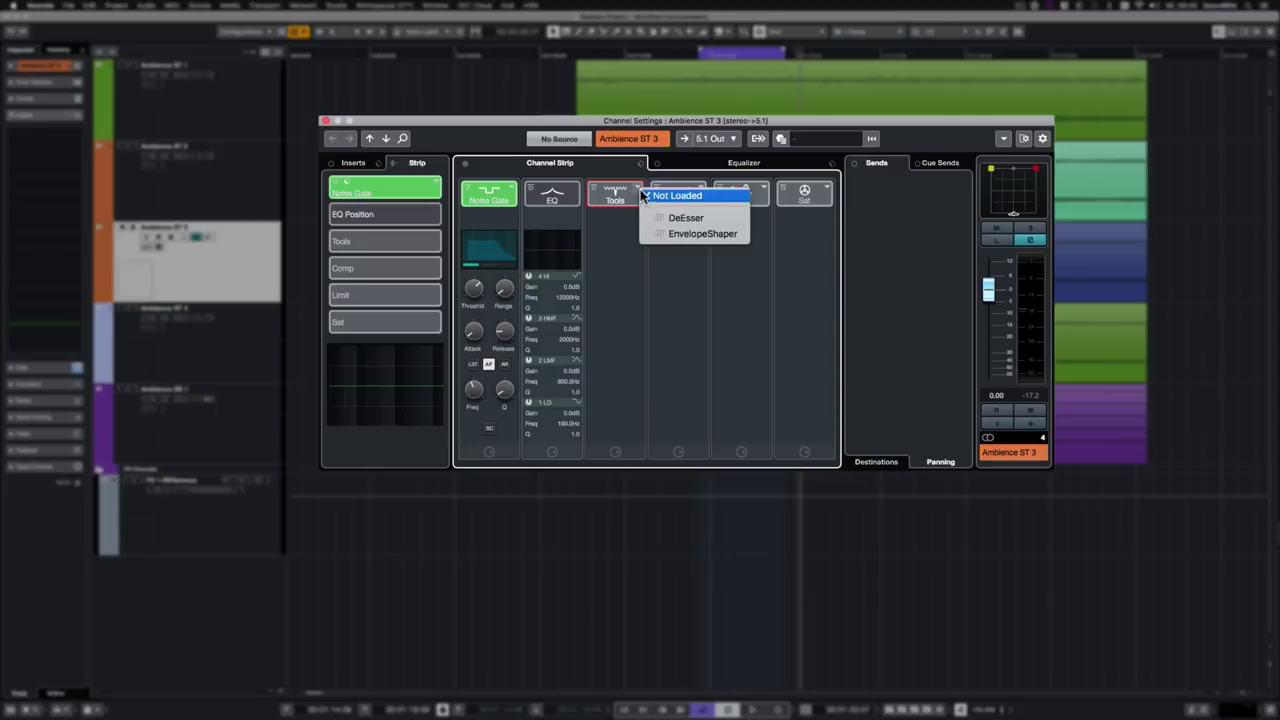
left_click(673, 218)
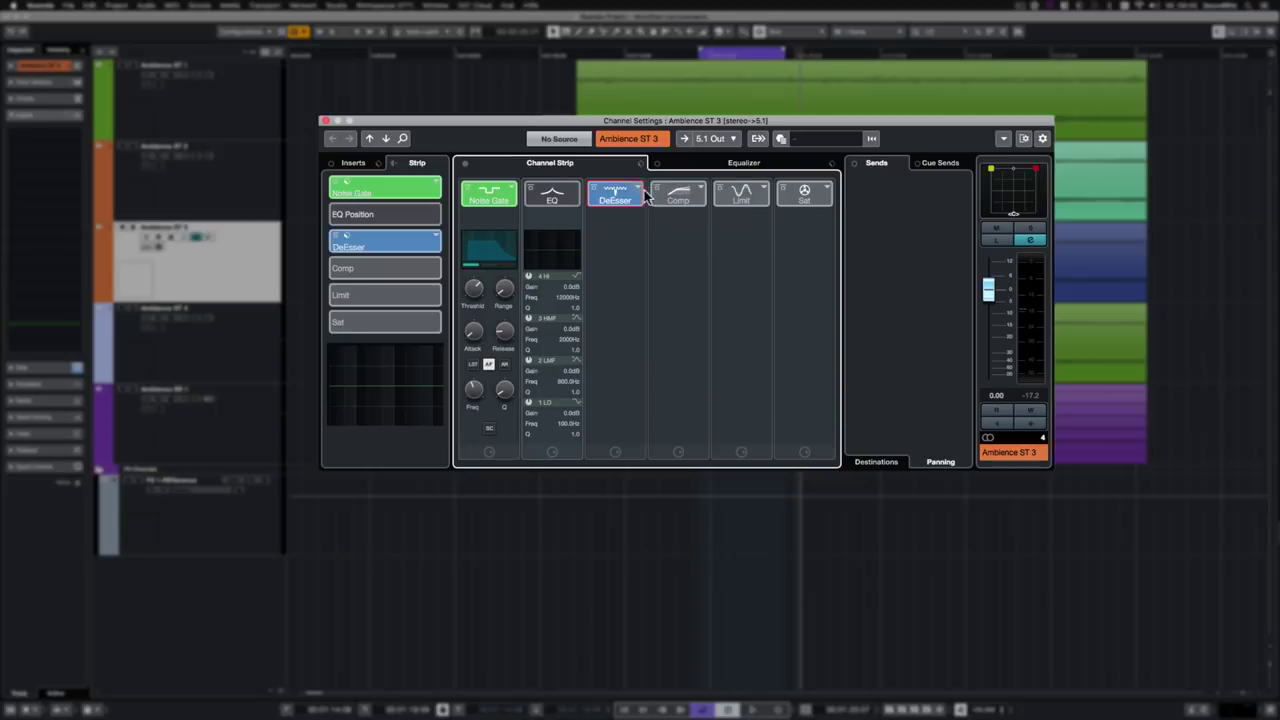
left_click(637, 189)
key("Escape")
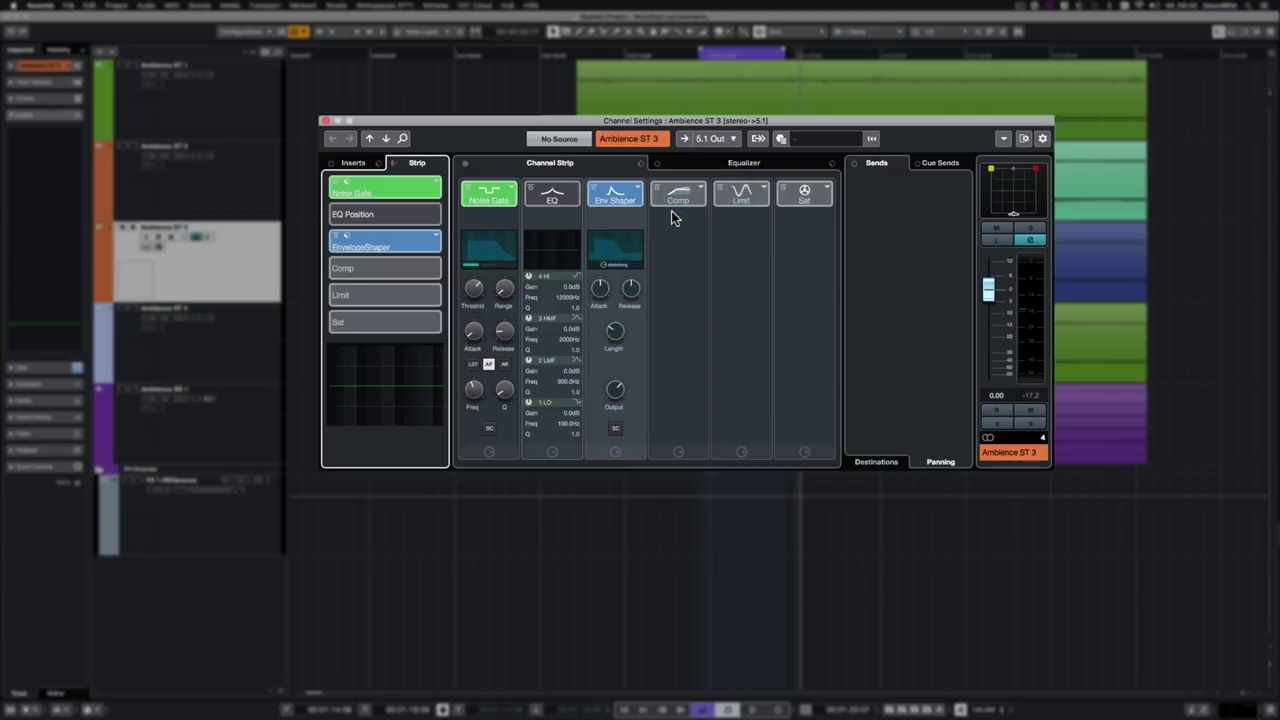
Try the Standard, Tube and VintageCompressor types in the compressor slot.
left_click(701, 187)
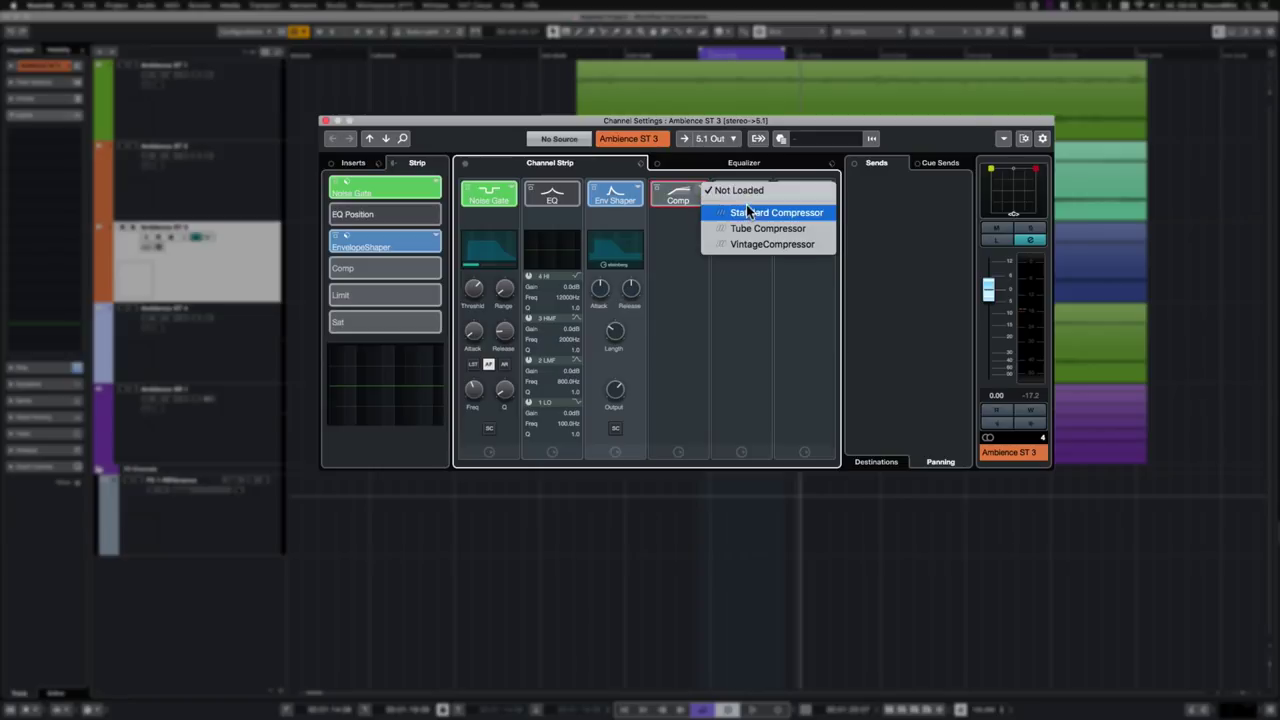
left_click(752, 213)
left_click(704, 191)
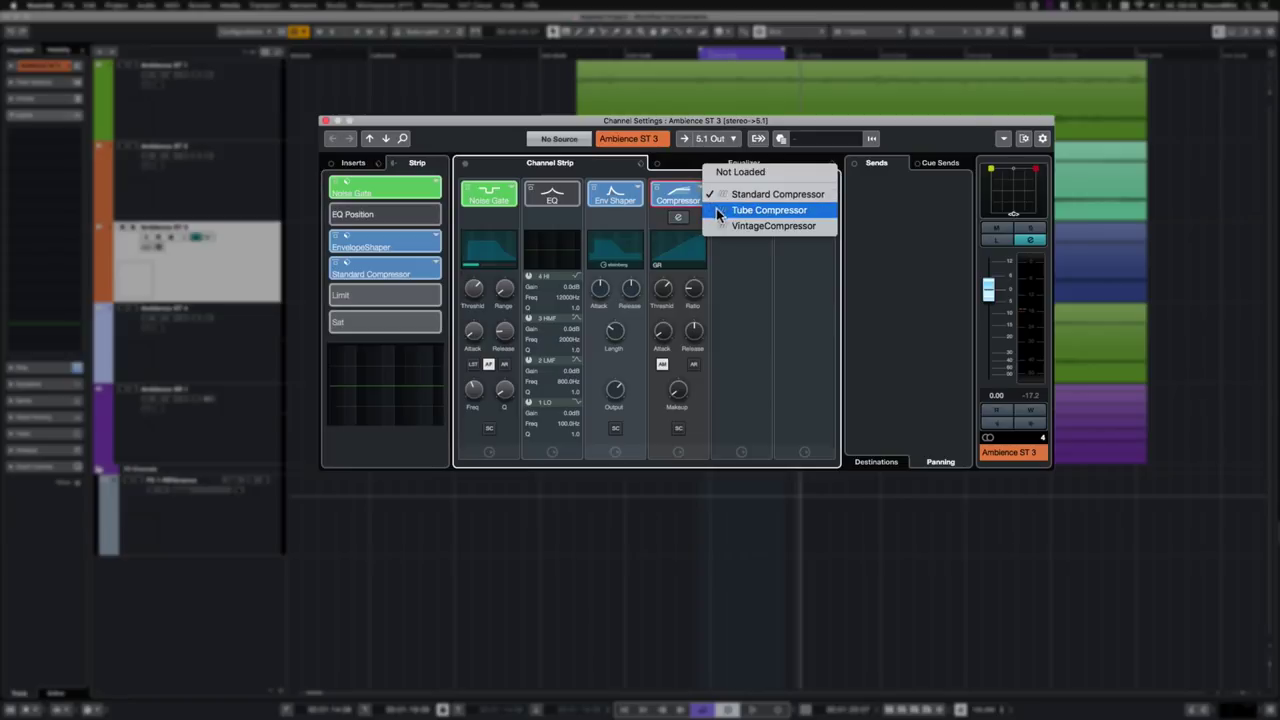
left_click(716, 209)
left_click(701, 183)
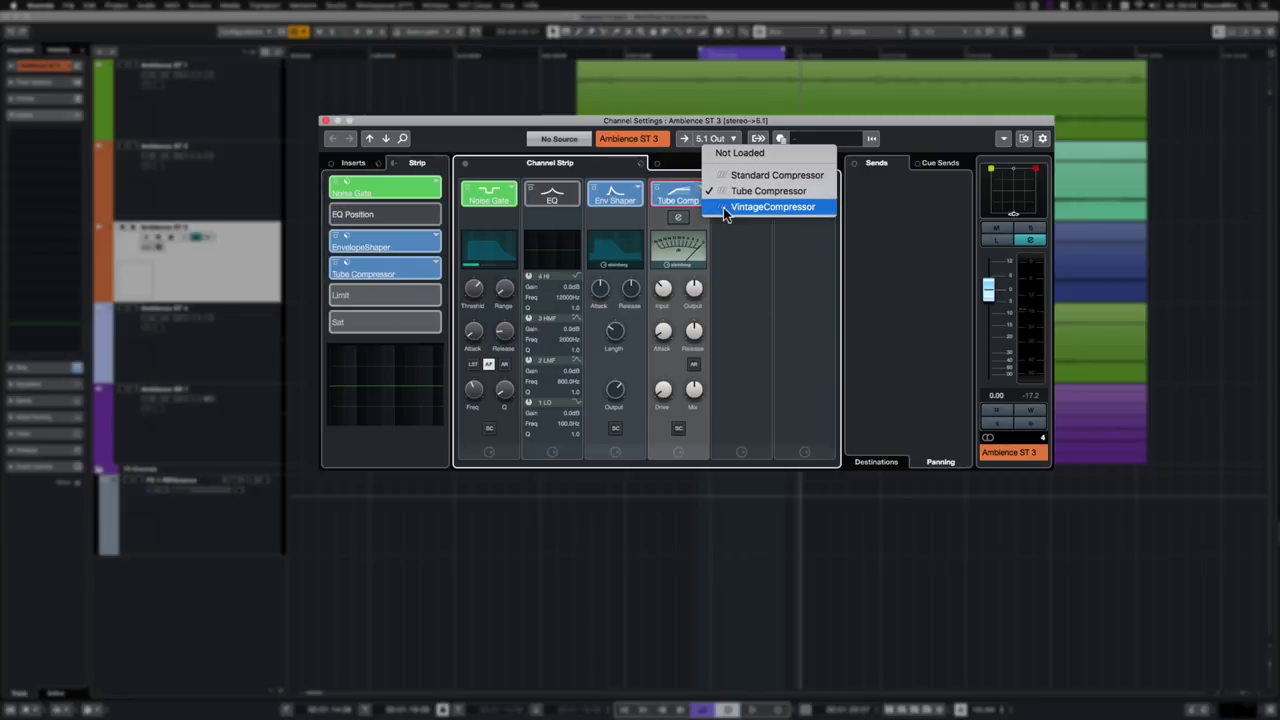
left_click(723, 207)
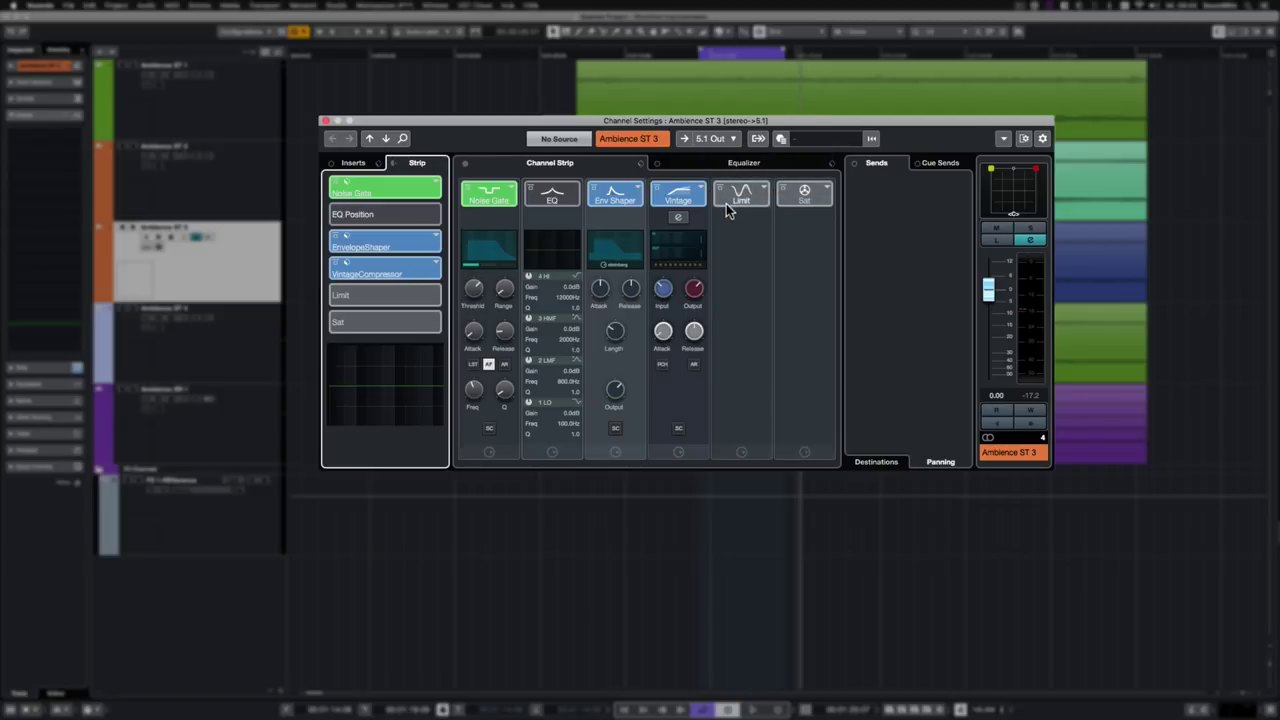
Cycle the limiter slot through Brickwall Limiter and Maximizer, ending on Standard Limiter.
left_click(766, 188)
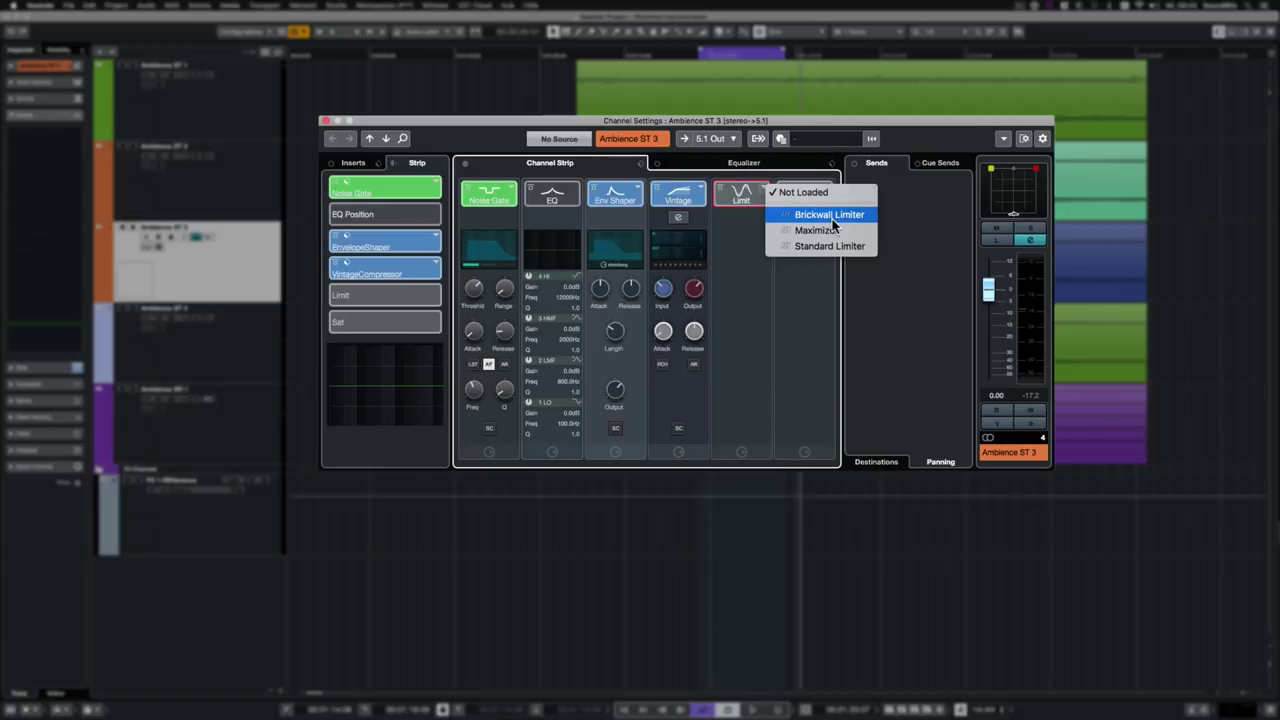
left_click(832, 217)
left_click(766, 190)
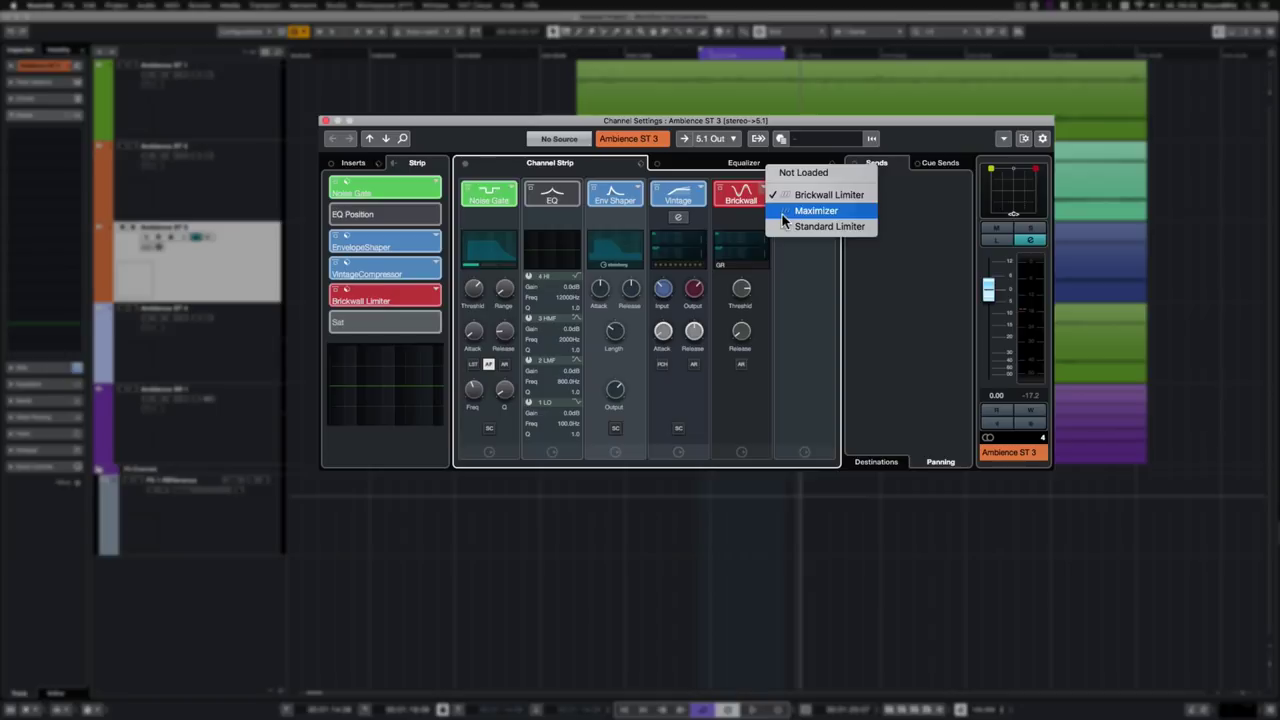
left_click(782, 214)
left_click(766, 190)
left_click(784, 214)
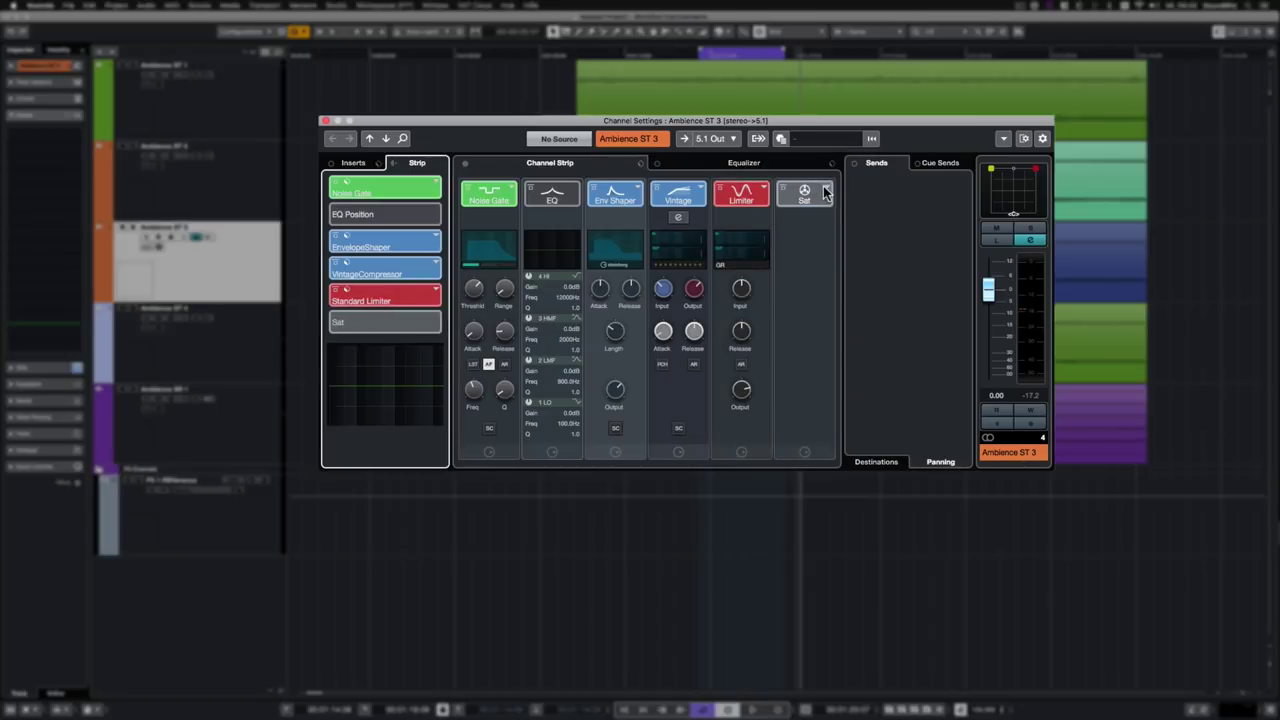
Try Magneto II and Tape Saturation, settle on Tube Saturation, and open the compressor's editor.
left_click(826, 192)
left_click(866, 214)
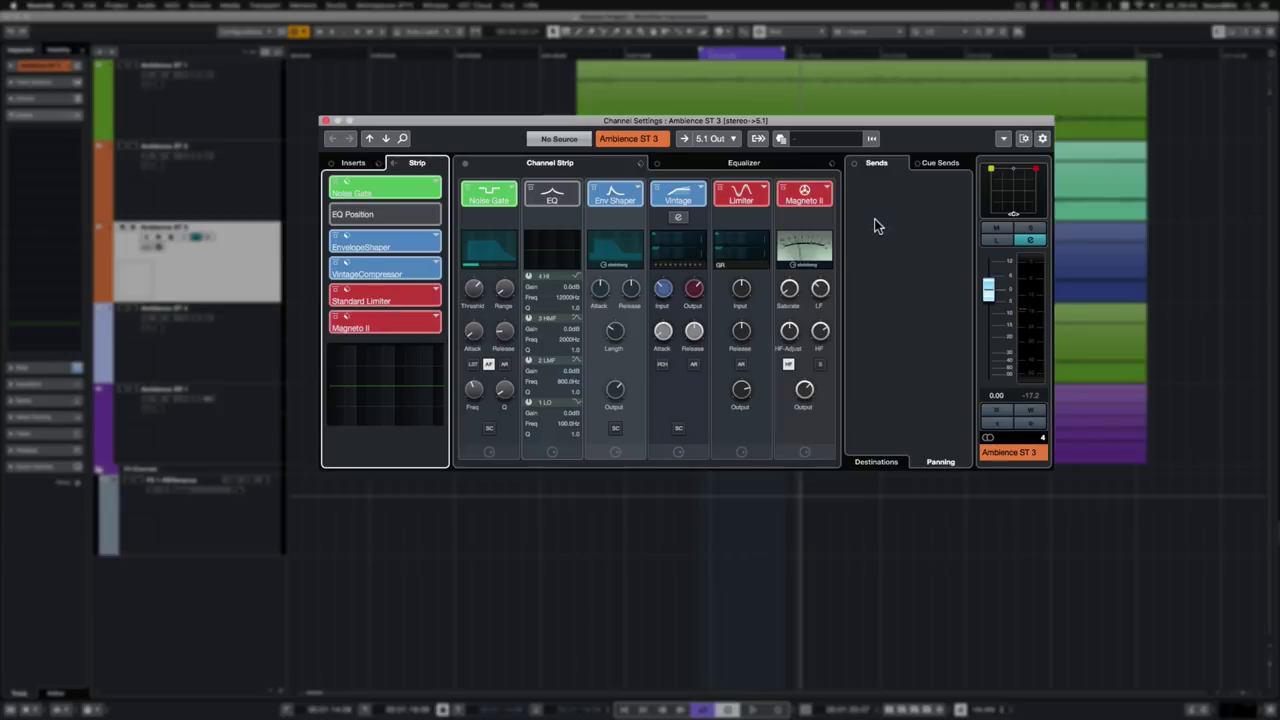
left_click(826, 191)
left_click(840, 210)
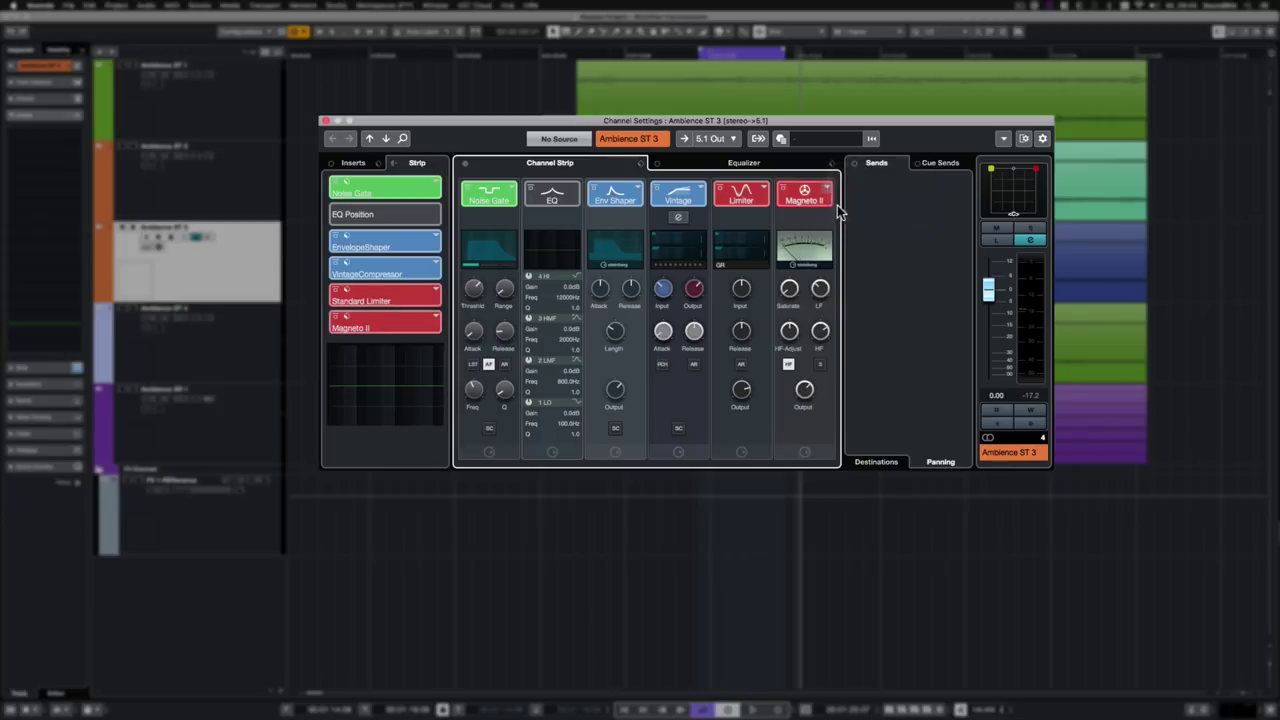
left_click(826, 191)
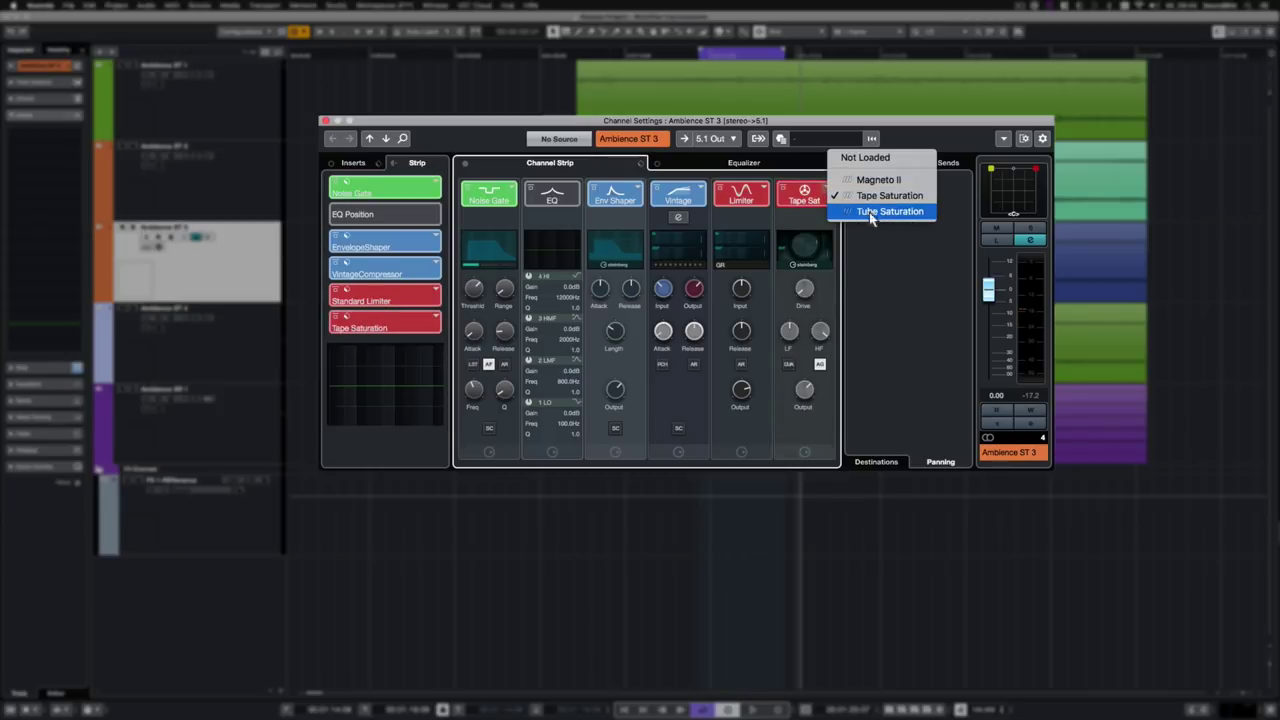
left_click(870, 212)
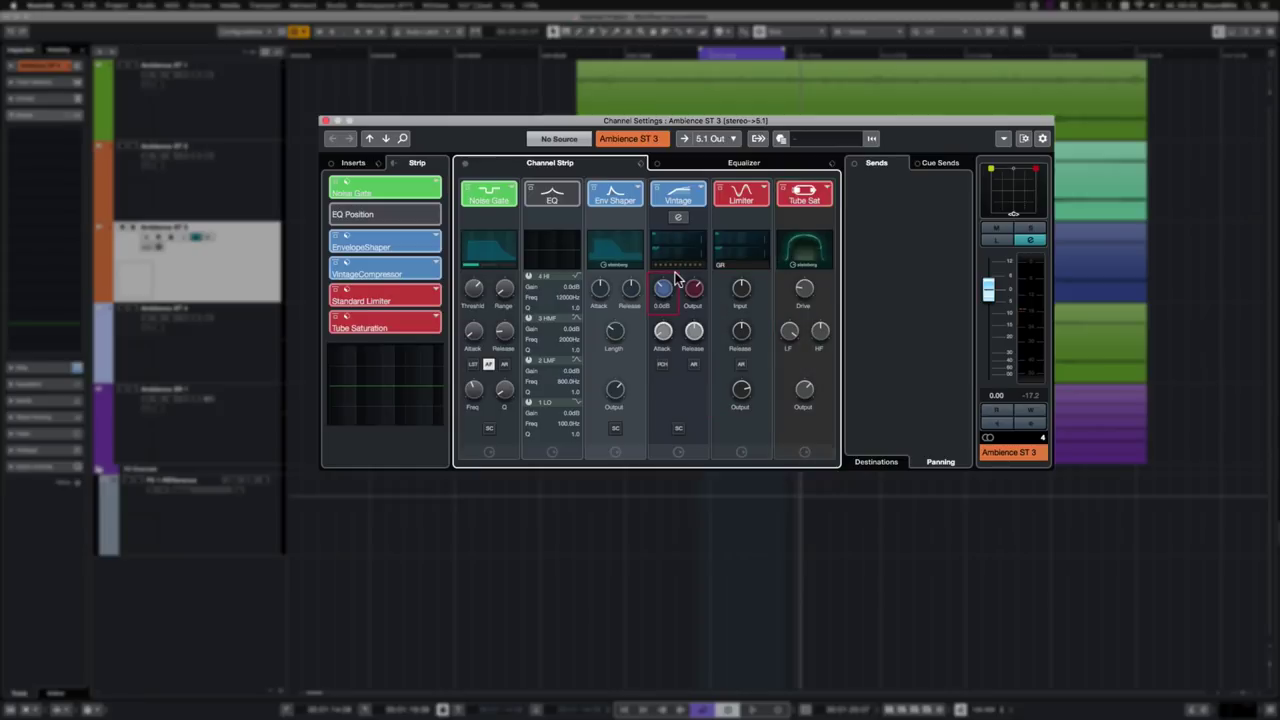
left_click(680, 216)
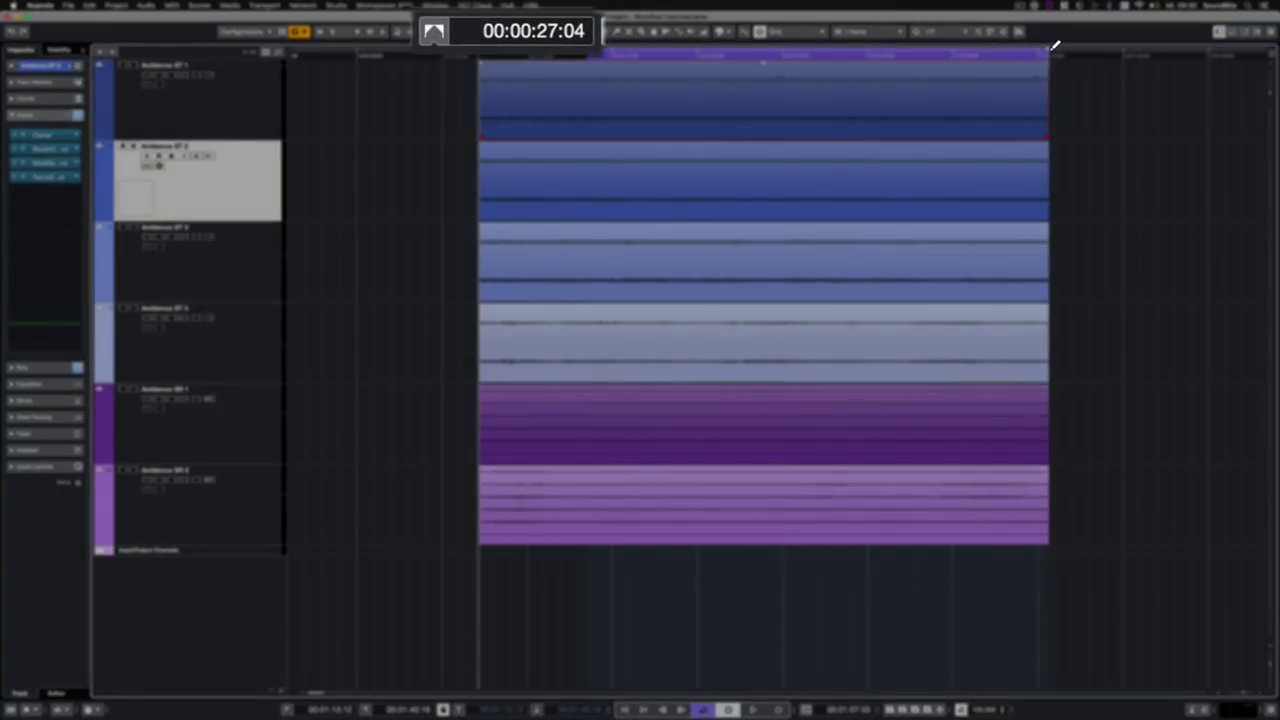
Set the locators to a short range on Ambience ST 1, 00:01:14:08 to 00:01:19:09.
left_click_drag(1053, 45, 755, 66)
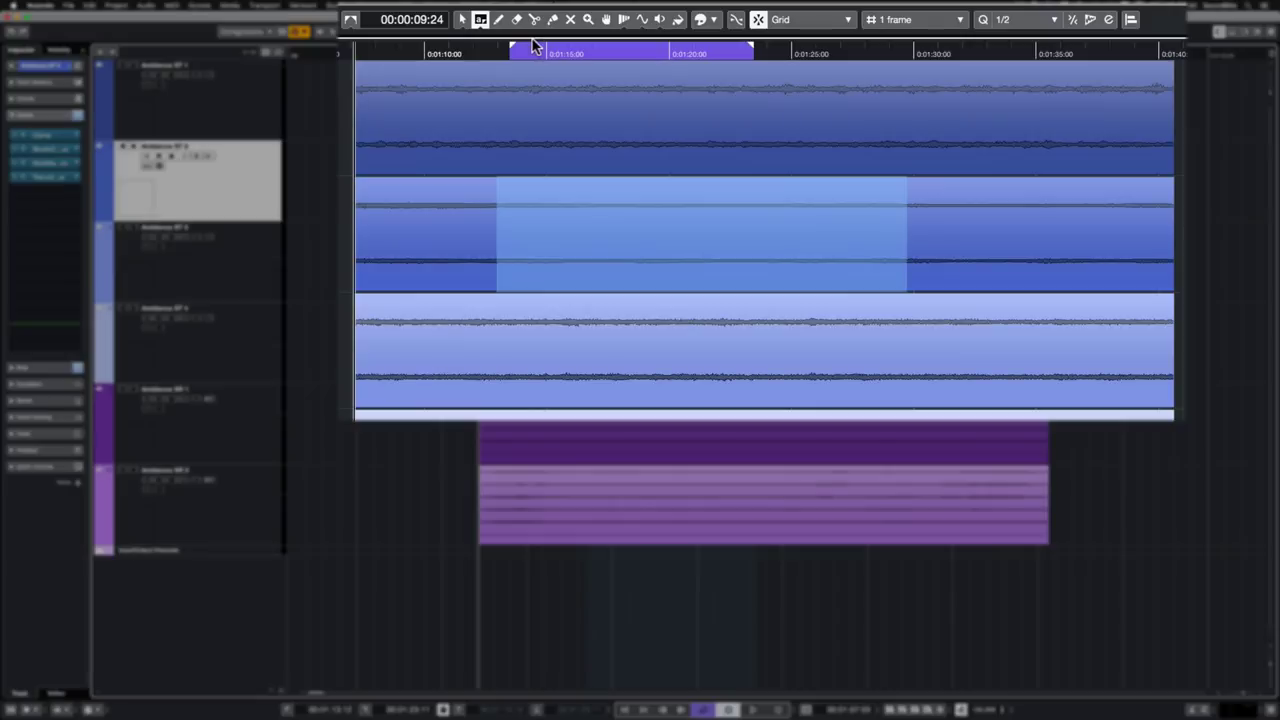
left_click(352, 26)
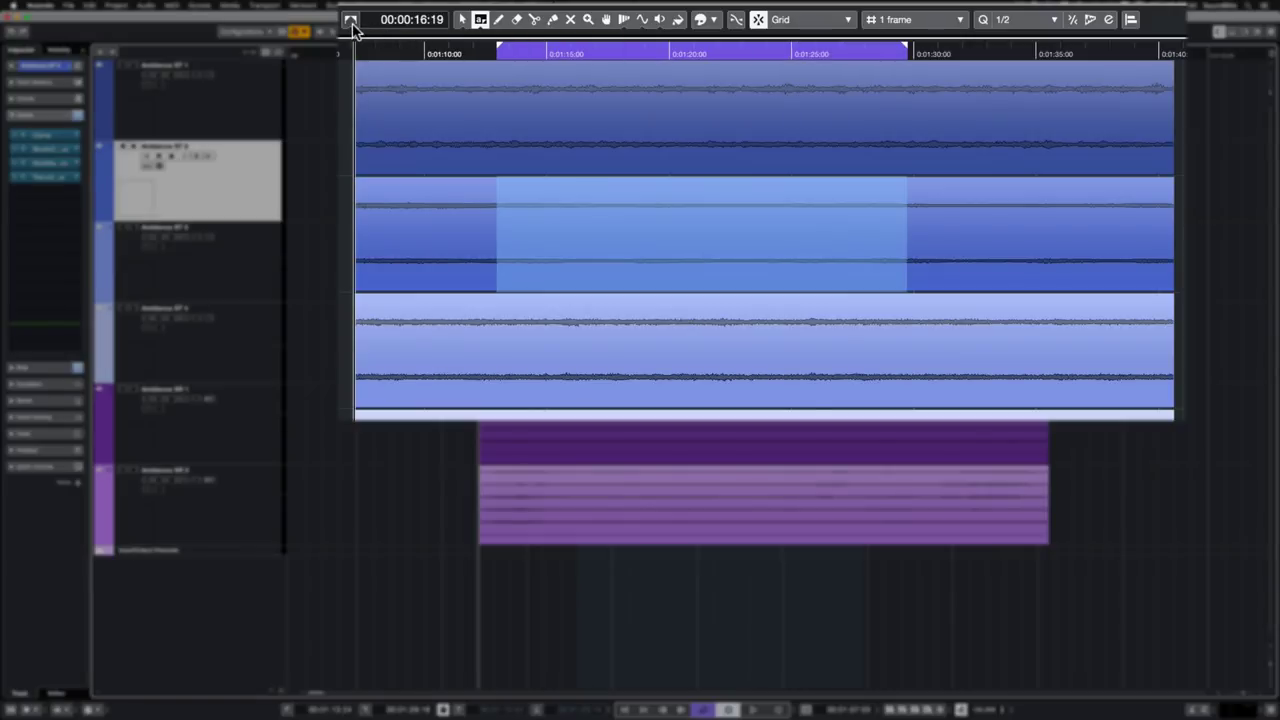
left_click_drag(530, 122, 652, 100)
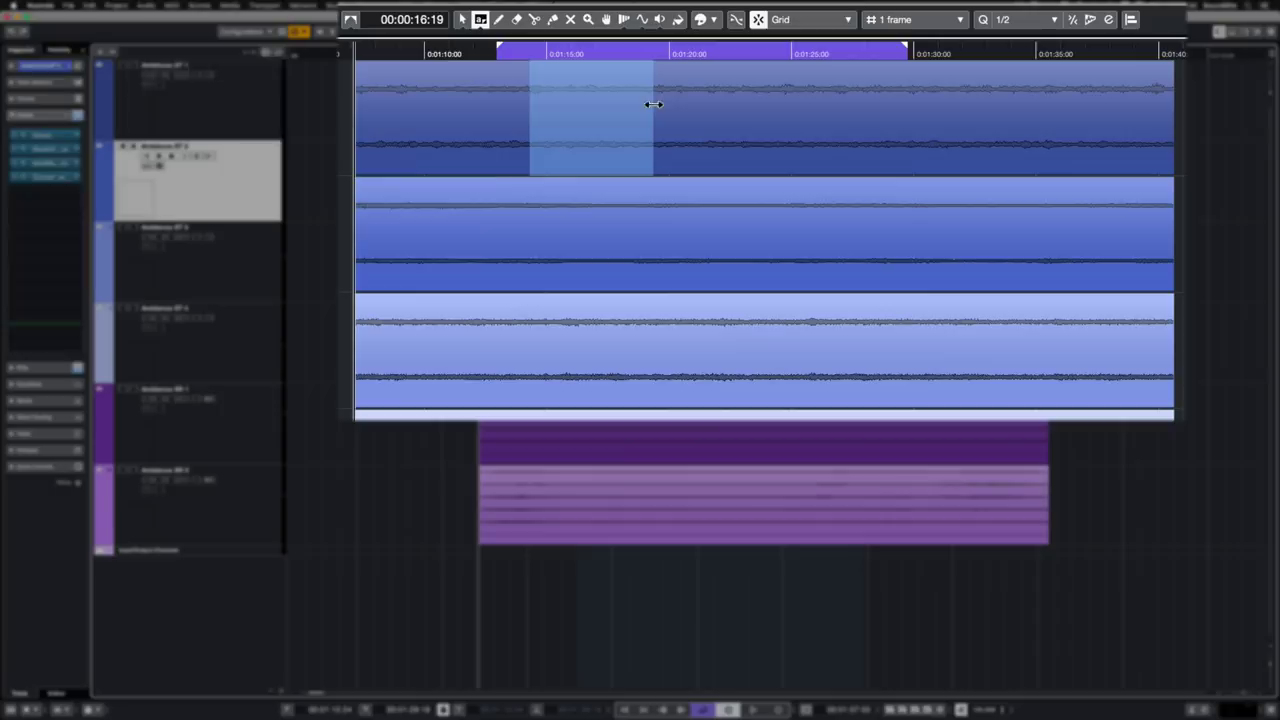
key("p")
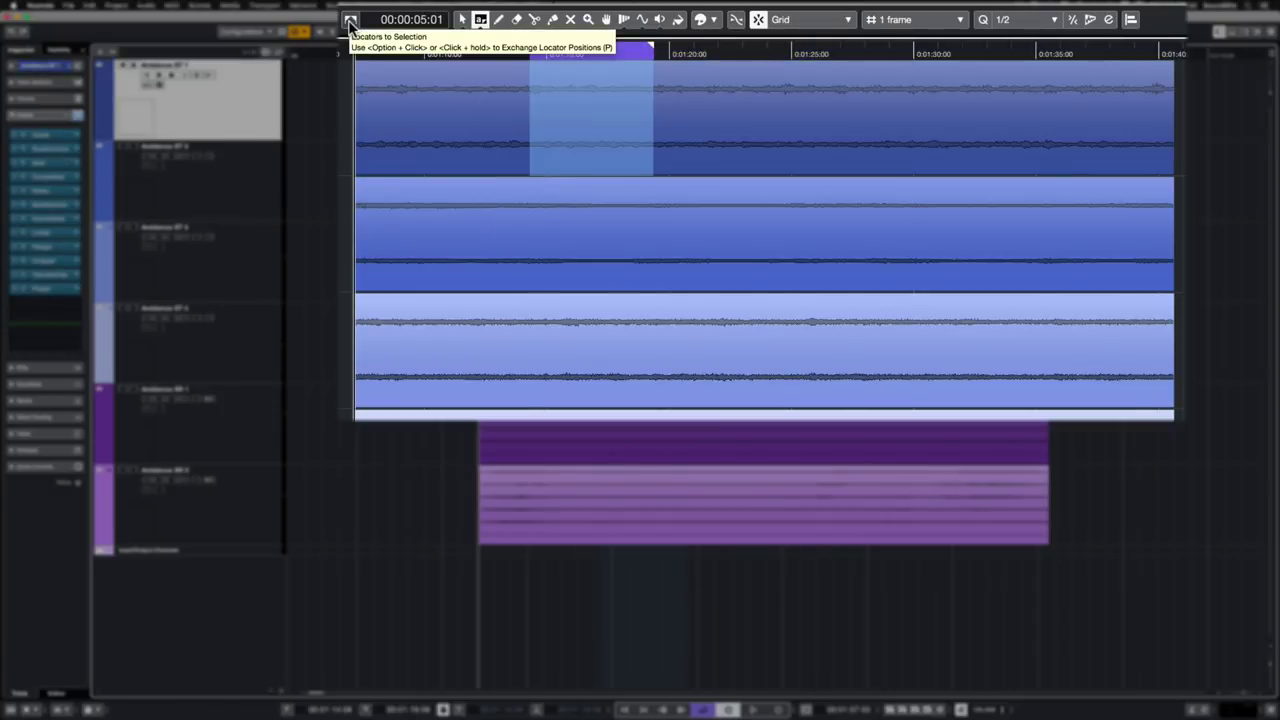
left_click(350, 22, "alt")
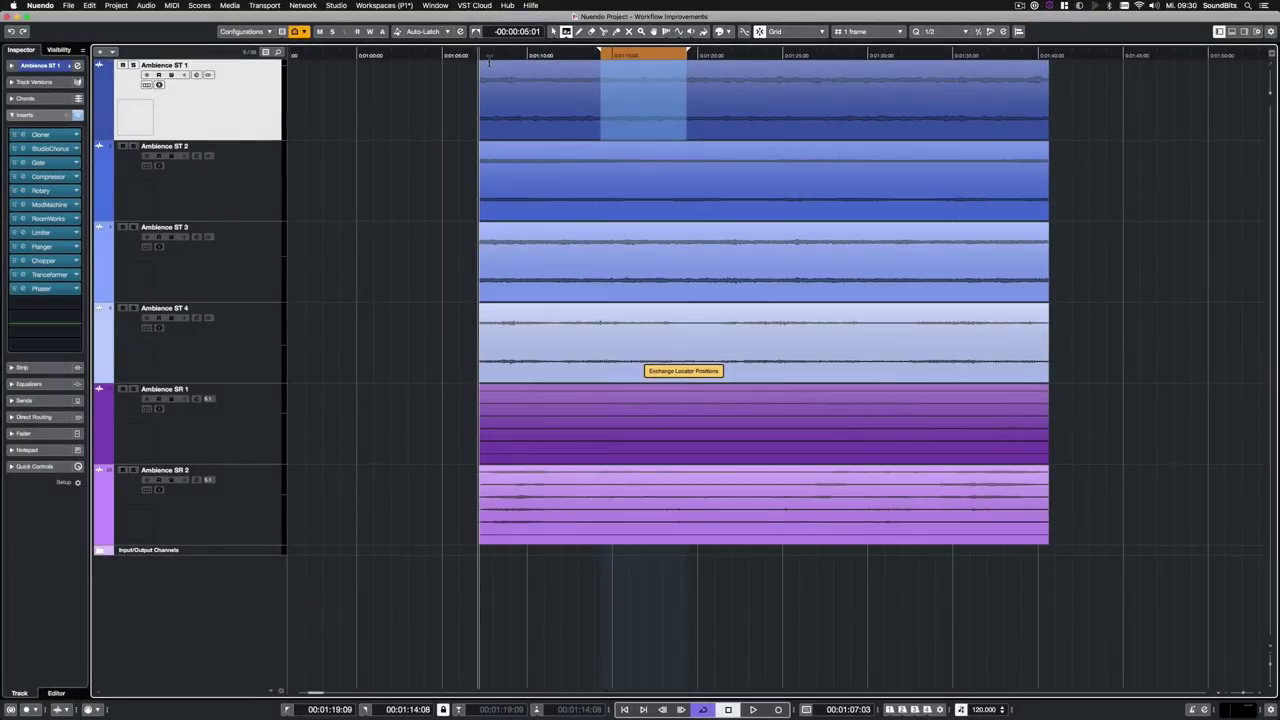
Play from just before the range, jump to the right locator, and stop.
left_click(575, 54)
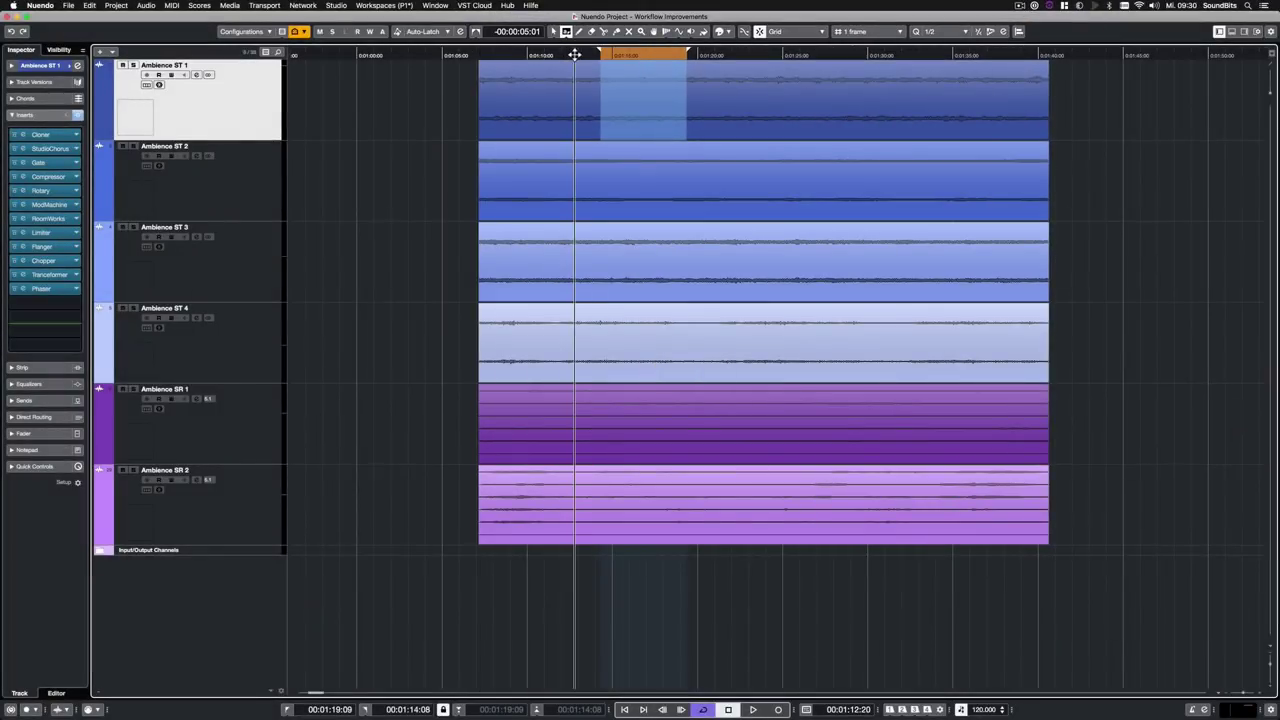
key("space")
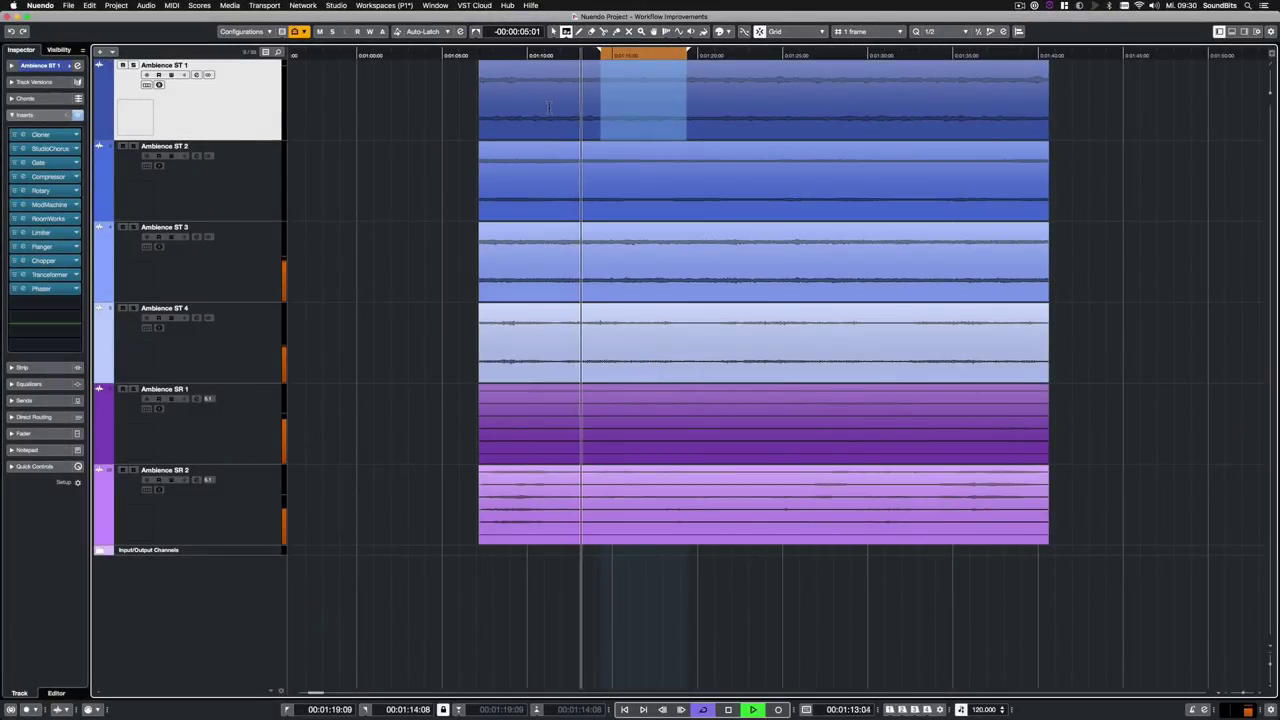
key("2")
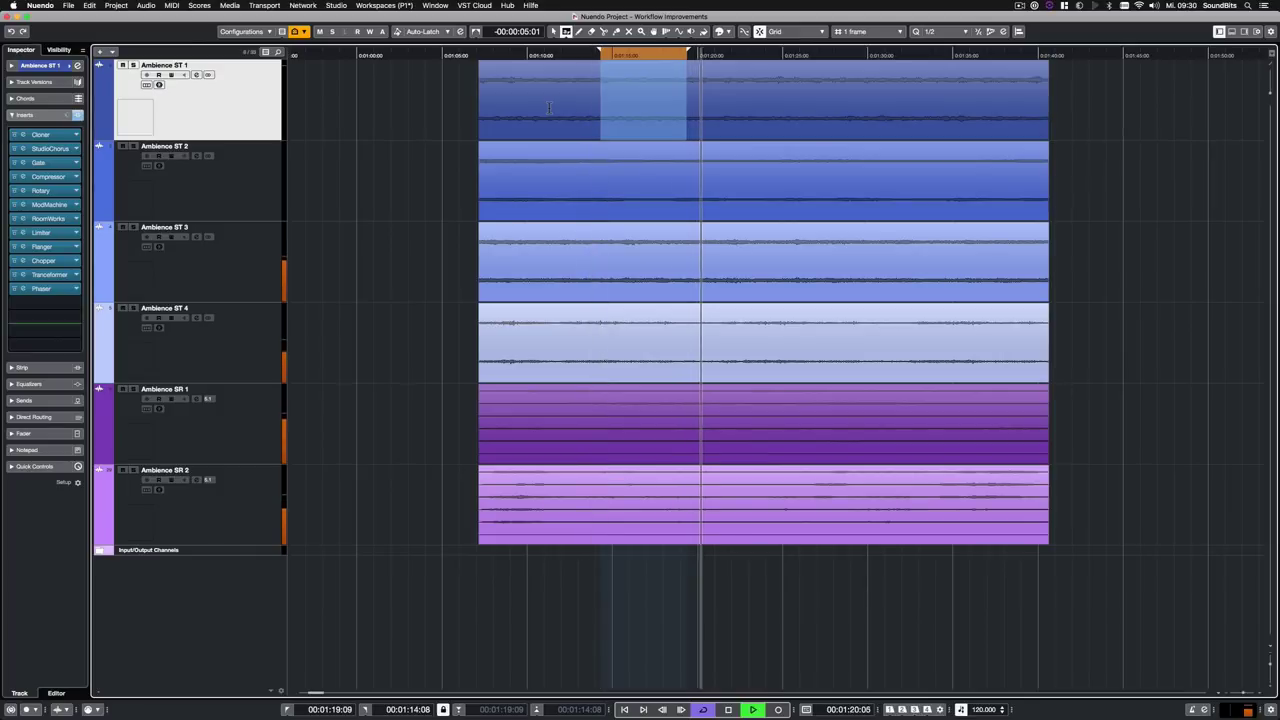
key("space")
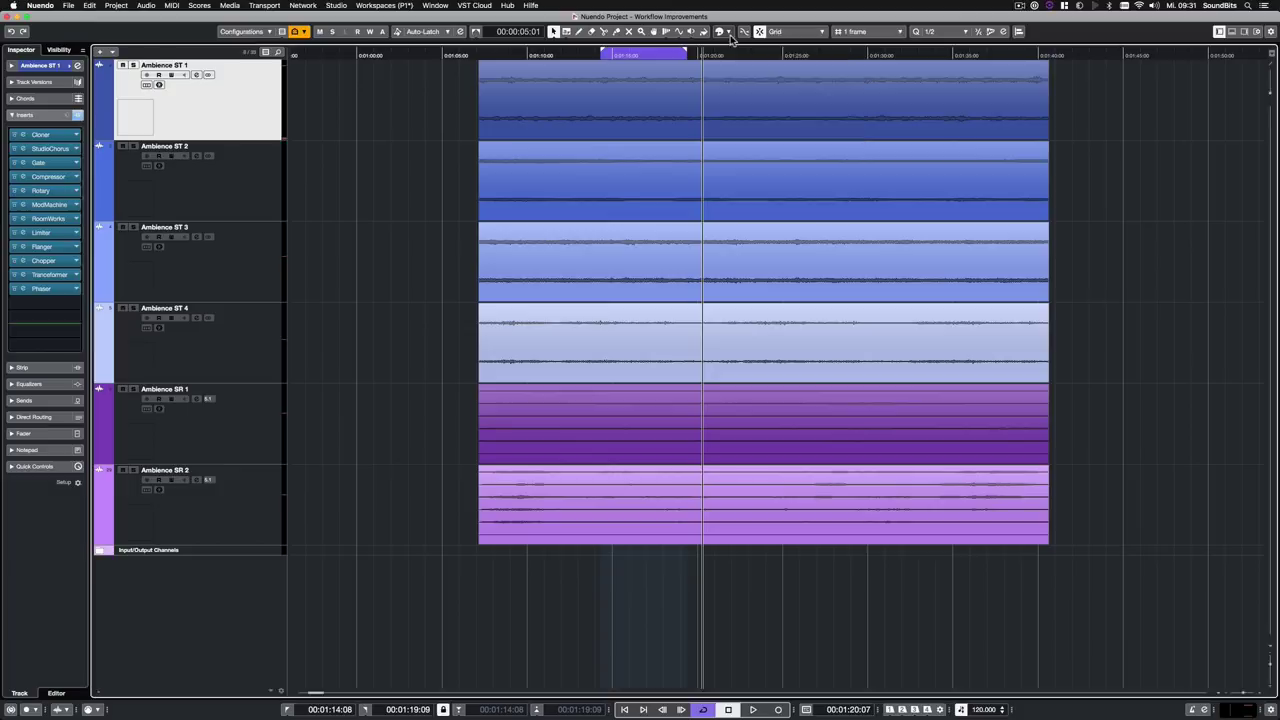
Bring up the Colorize palette, reposition it, and open Project > Colorize Selected Tracks.
left_click(720, 31)
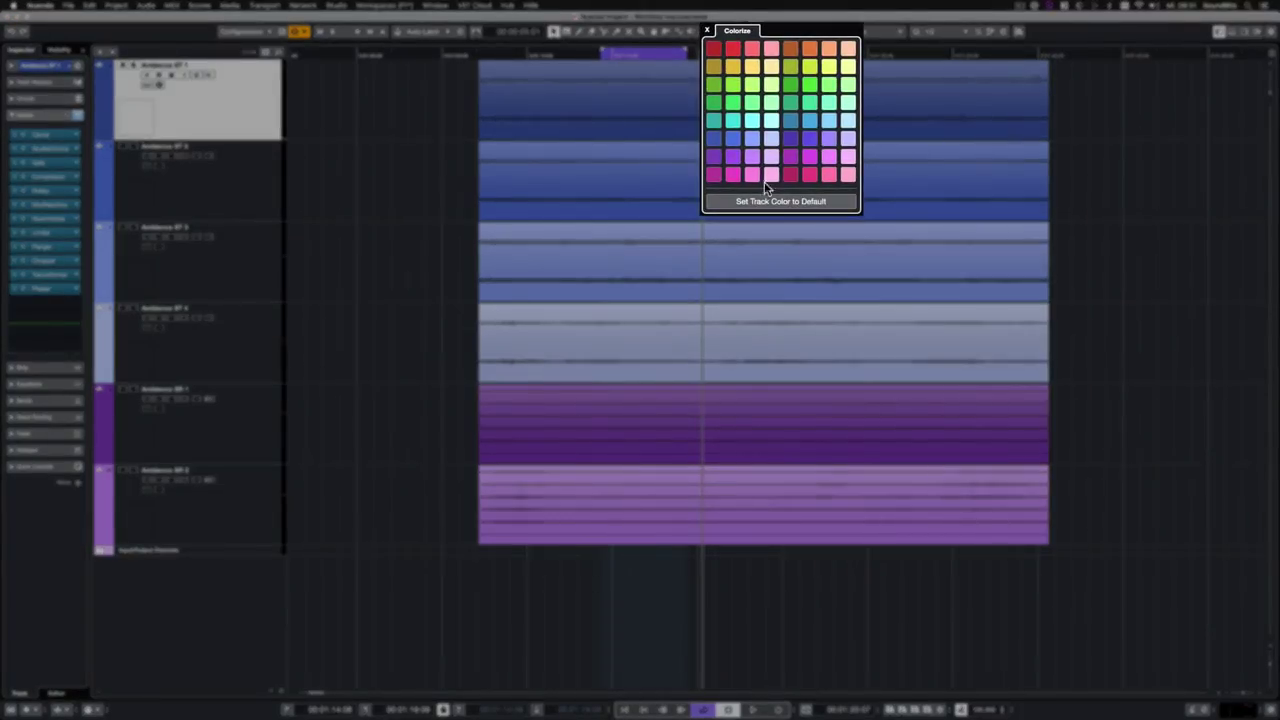
left_click(725, 33)
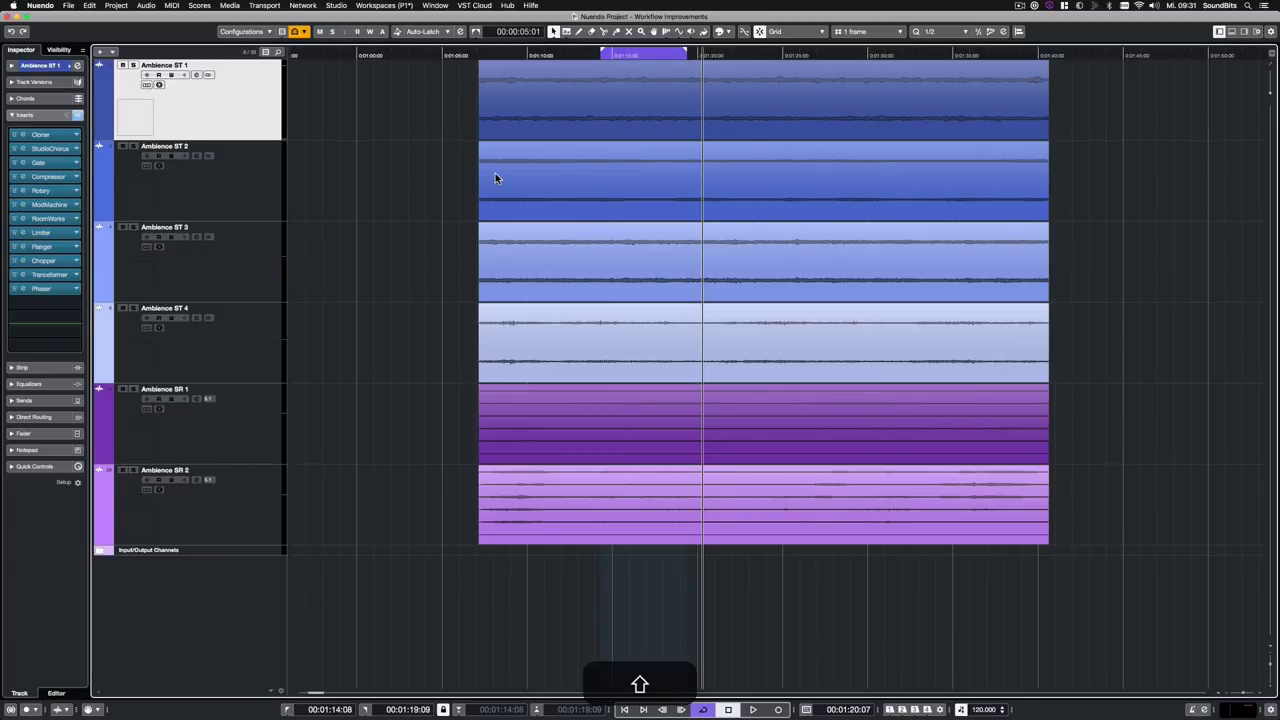
key("alt+shift+c")
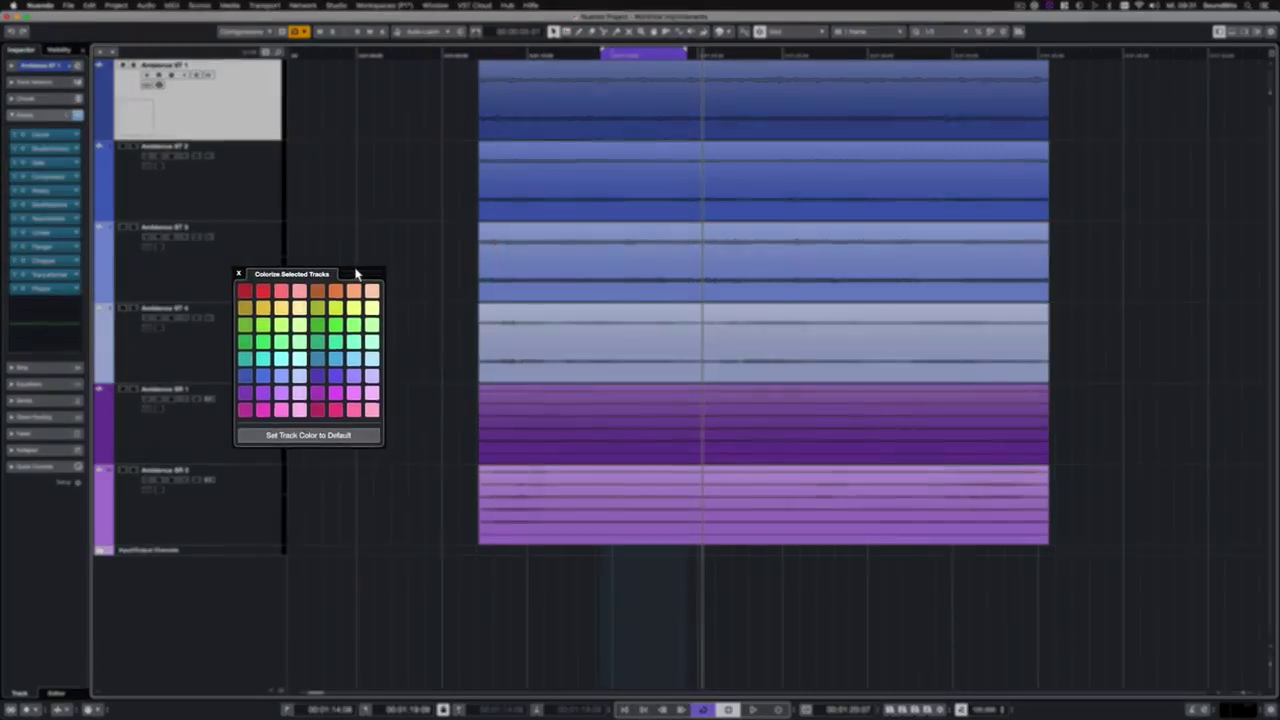
left_click_drag(357, 271, 466, 145)
key("alt+shift+c")
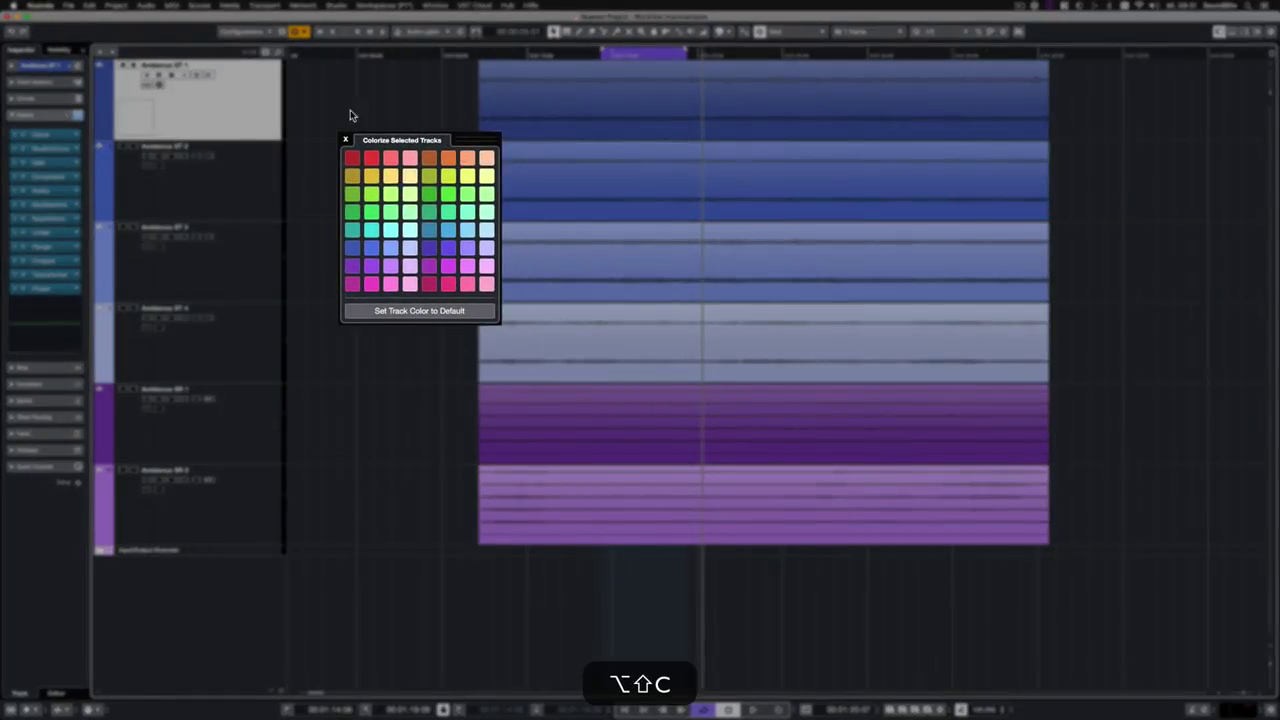
left_click(345, 139)
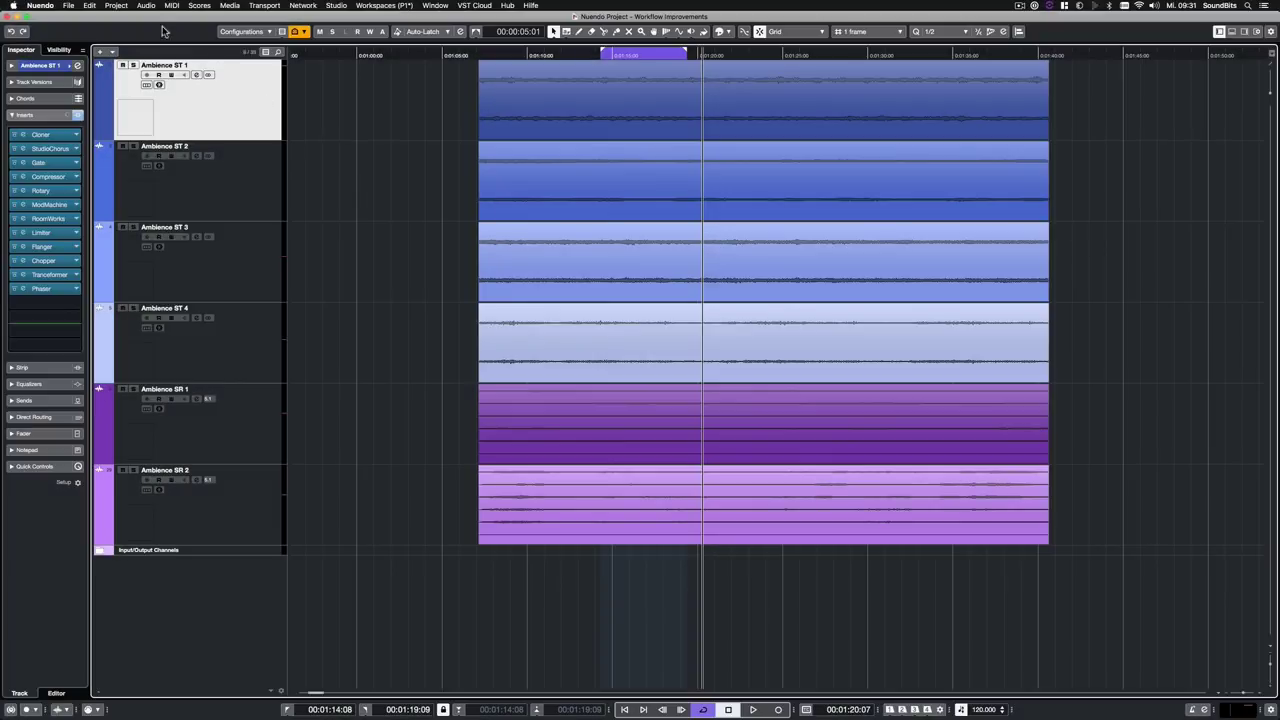
left_click(118, 6)
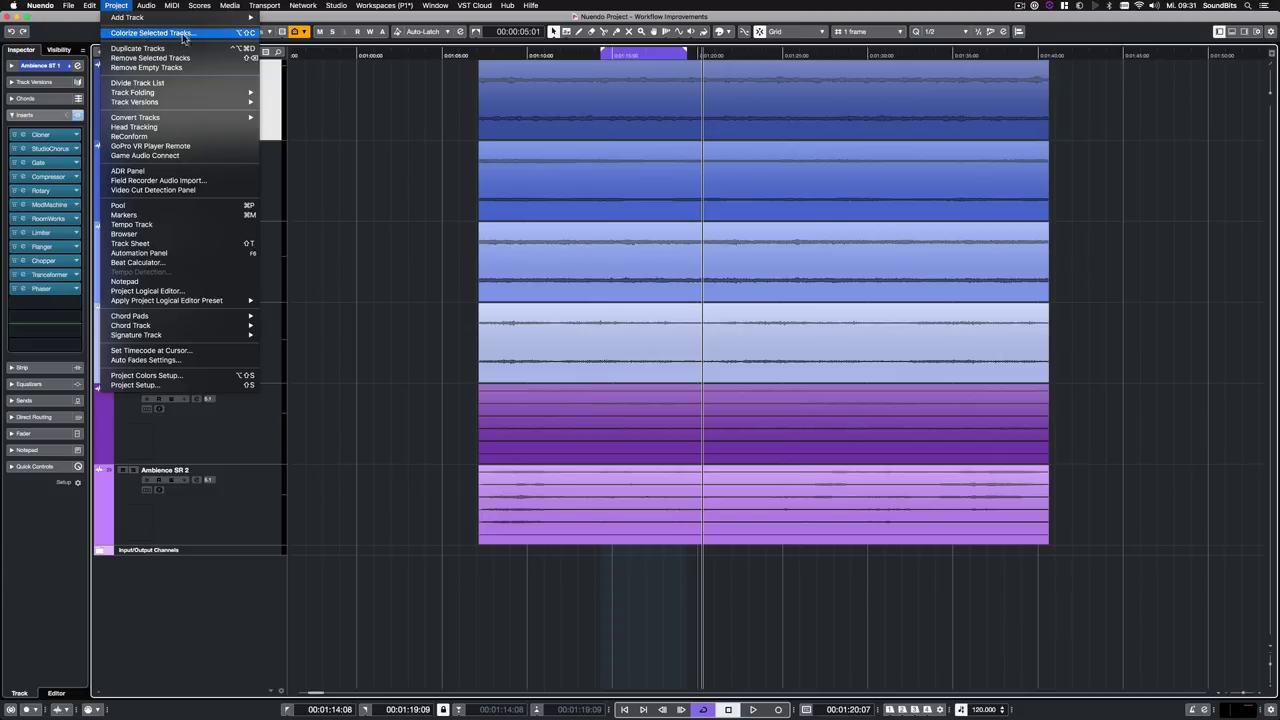
left_click(213, 33)
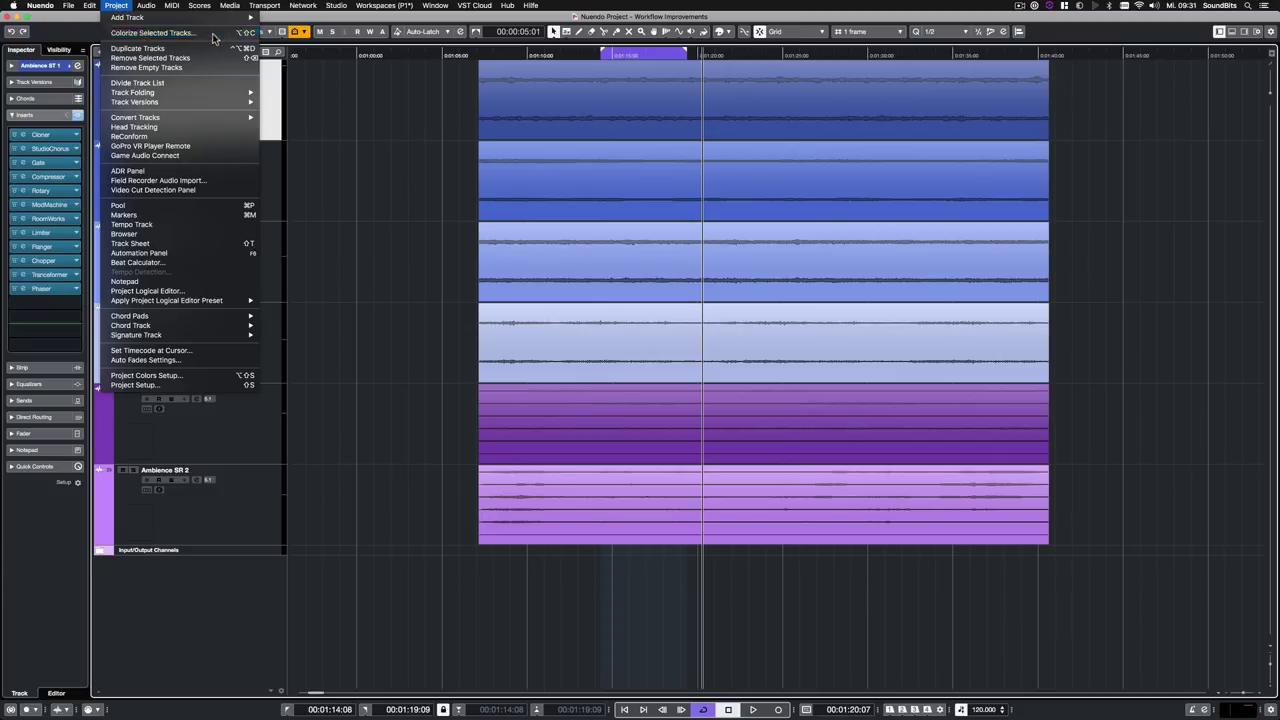
Colour the Ambience ST 1–3 events, trying bright green, yellow-green and mint green, then deselect.
left_click(548, 205)
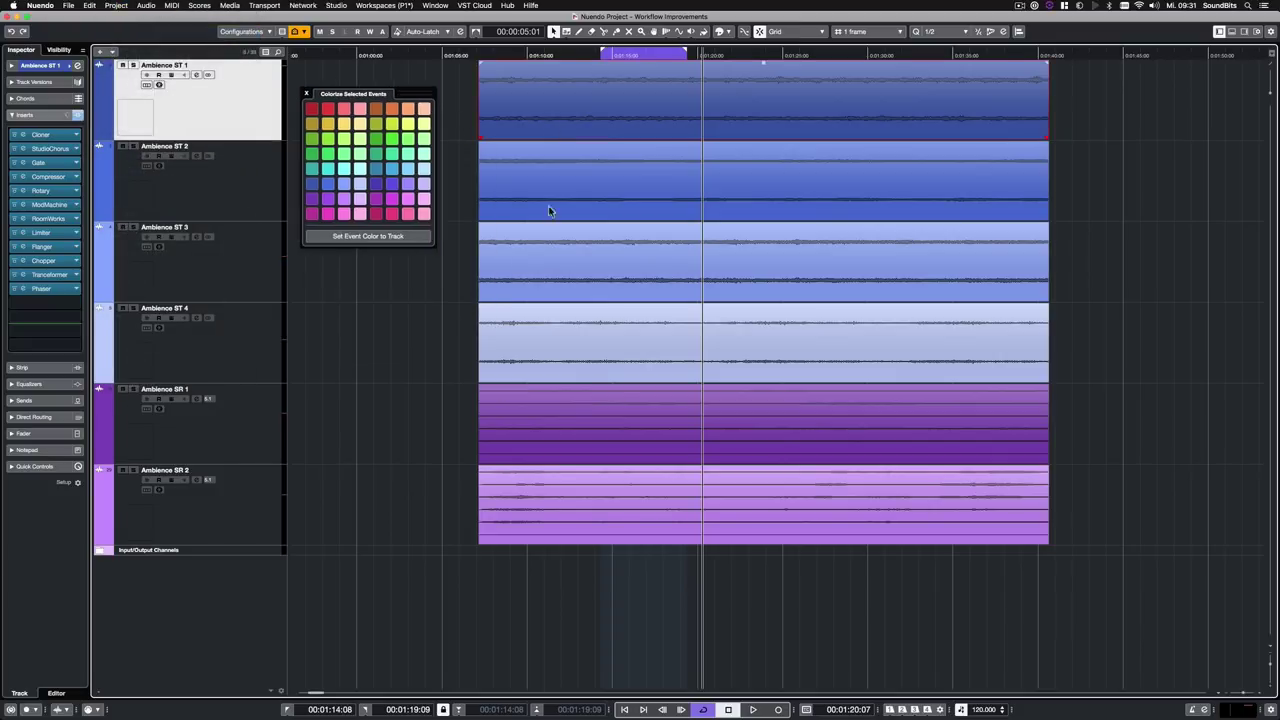
left_click(554, 191, "shift+super")
left_click(556, 254, "shift+super")
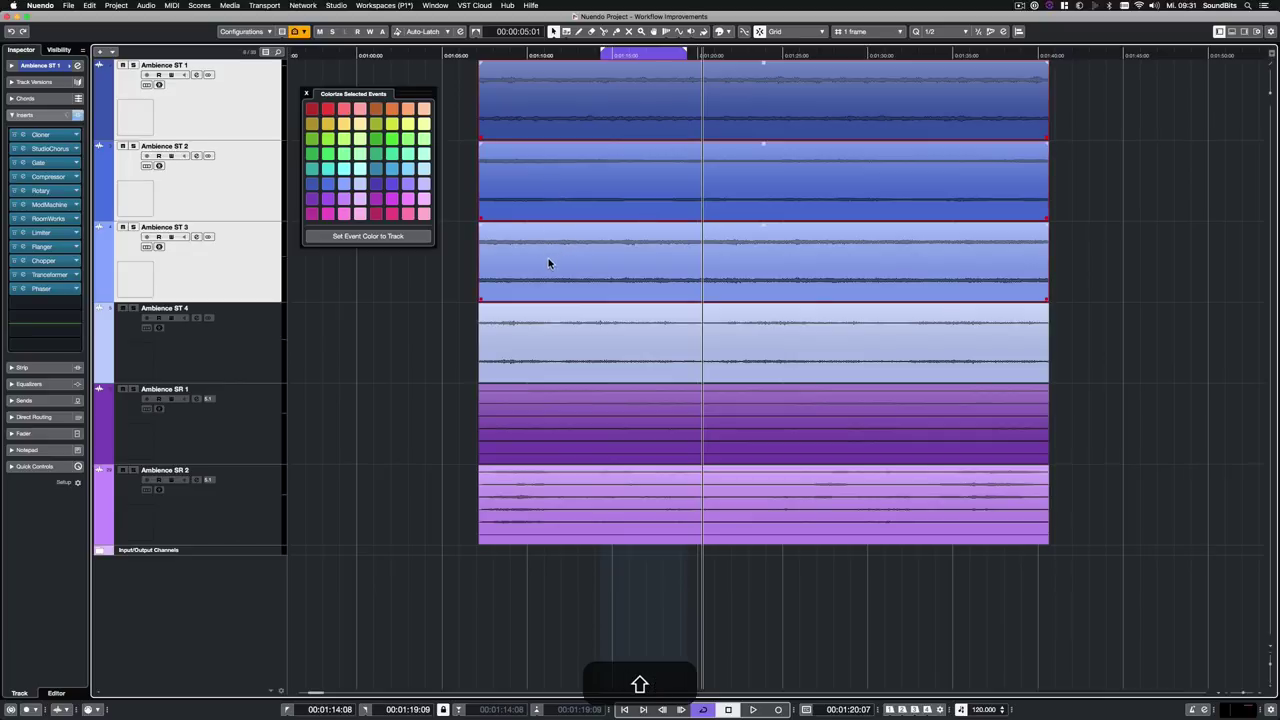
left_click(328, 139)
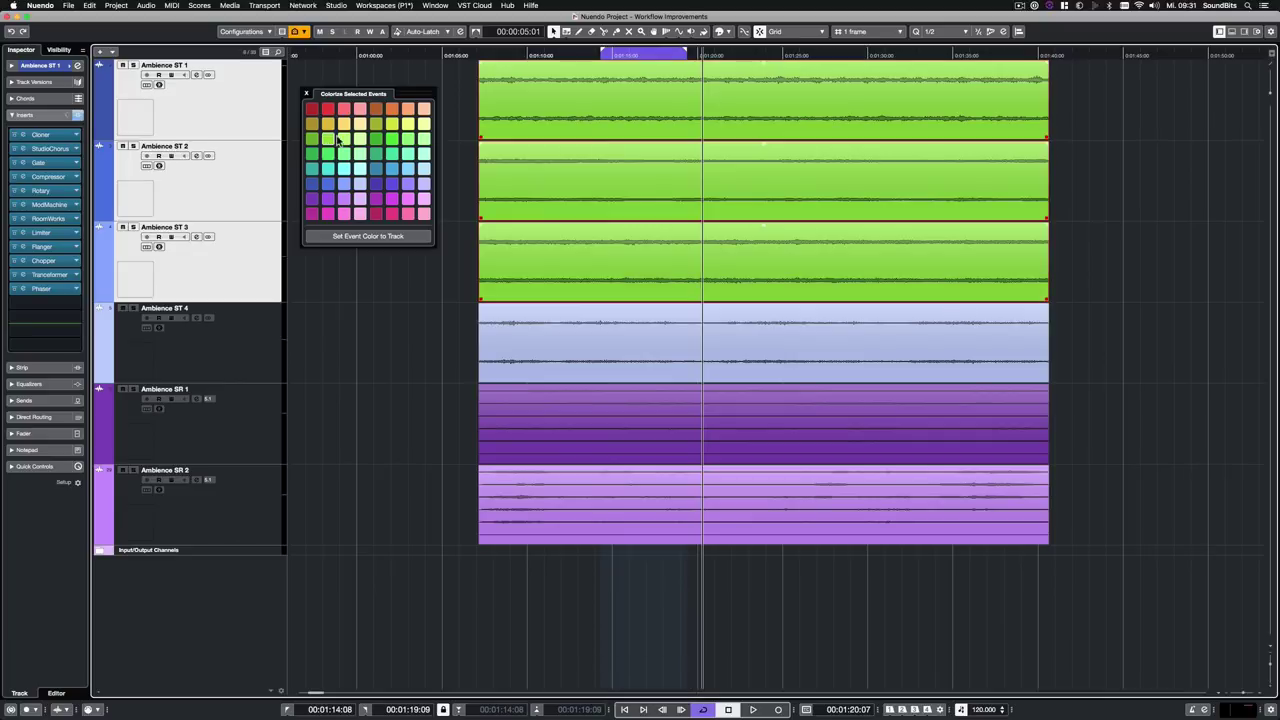
left_click(394, 125)
left_click(408, 153)
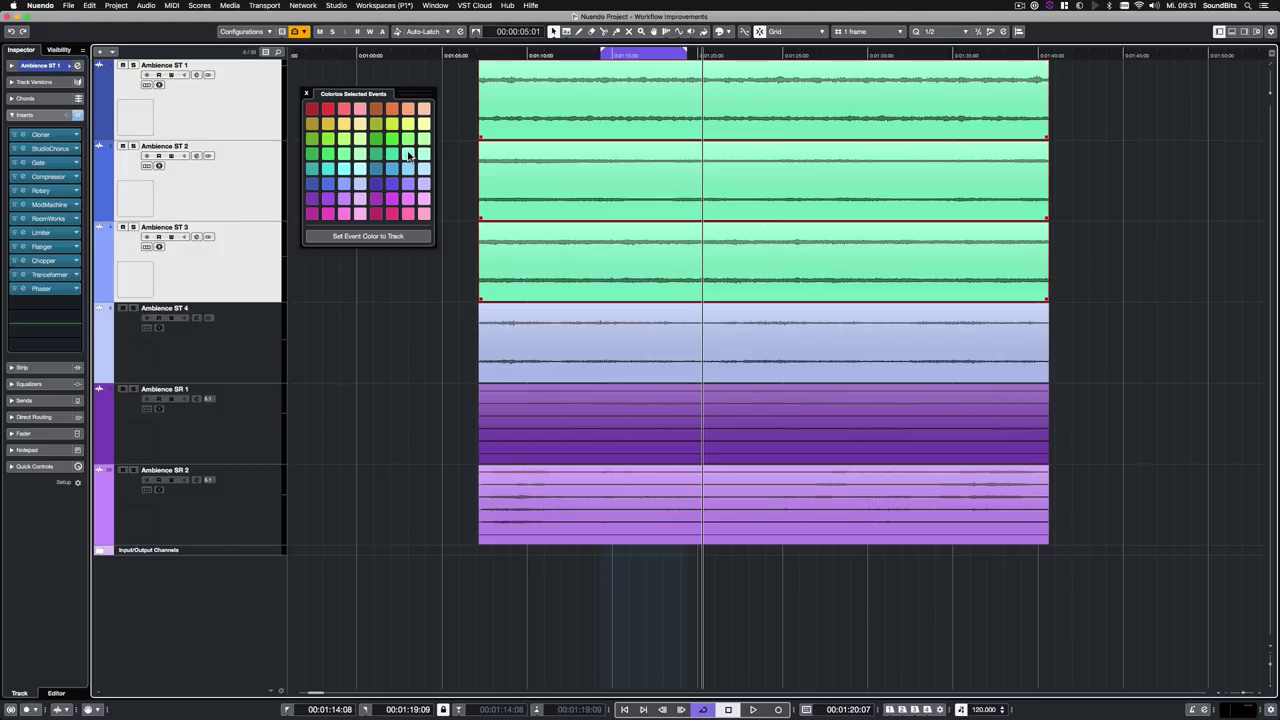
key("shift+super+a")
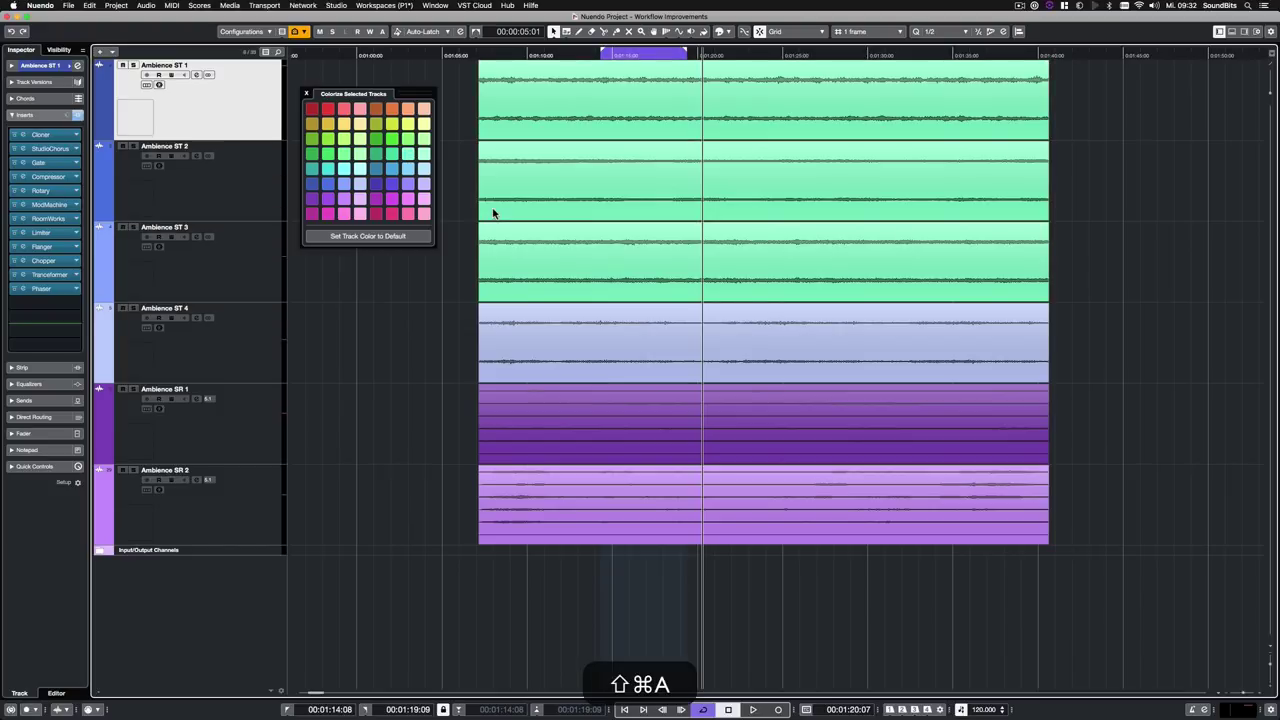
Try green, yellow-green, olive and red on tracks ST 1–3, then reset them to default colour.
left_click(269, 256, "shift")
left_click(326, 156)
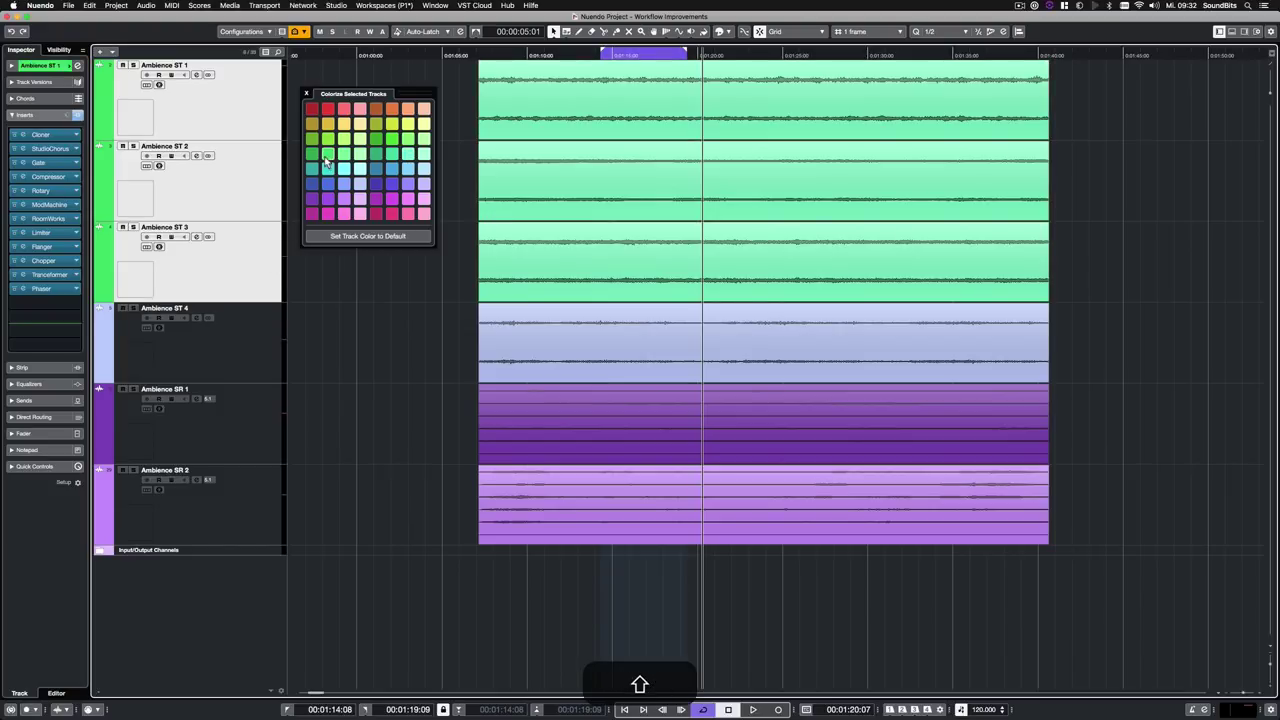
left_click(397, 142)
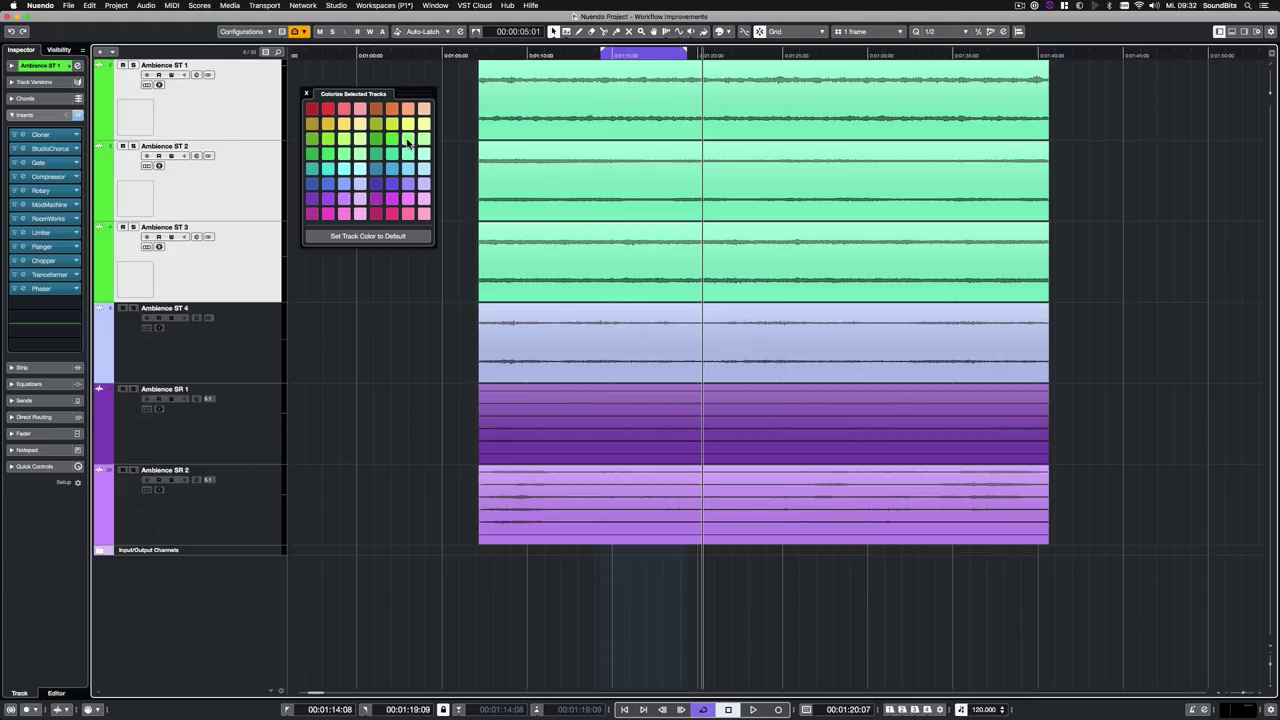
left_click(410, 145)
left_click(385, 135)
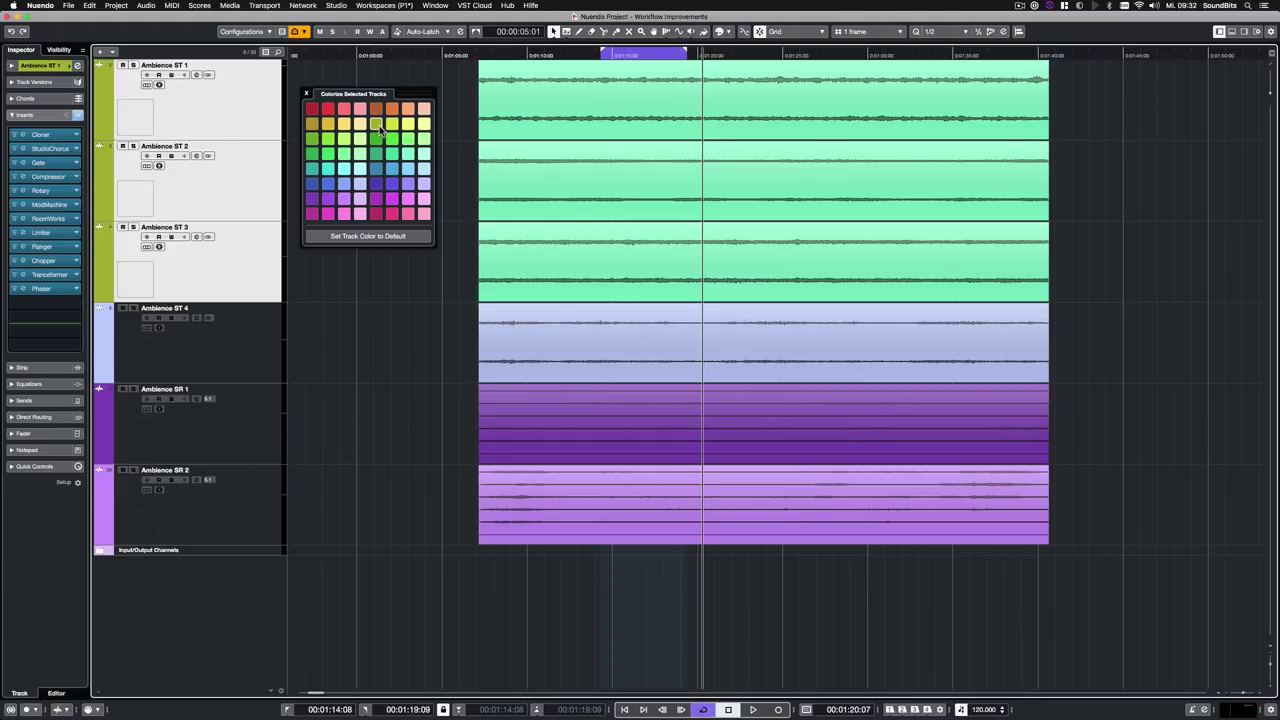
left_click(328, 110)
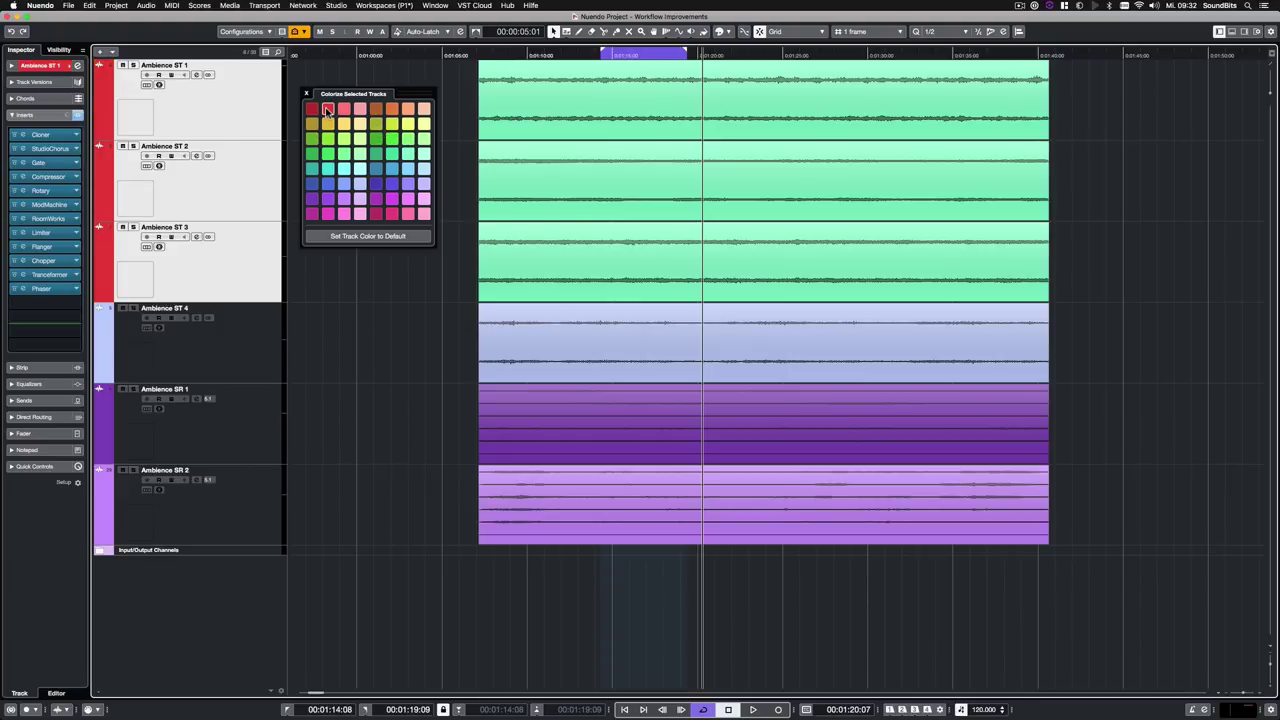
left_click(386, 238)
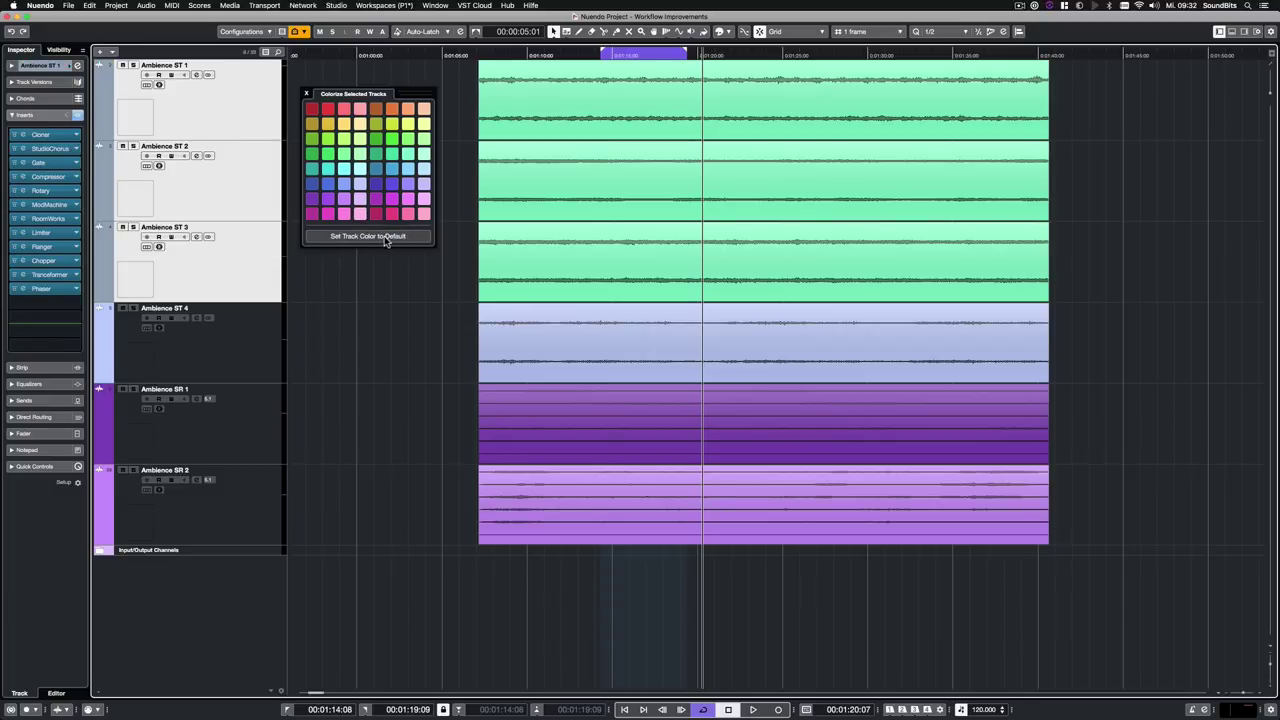
Set the ST 1–3 events to follow track colour, colour everything orange, and select only ST 1.
left_click_drag(467, 93, 734, 243)
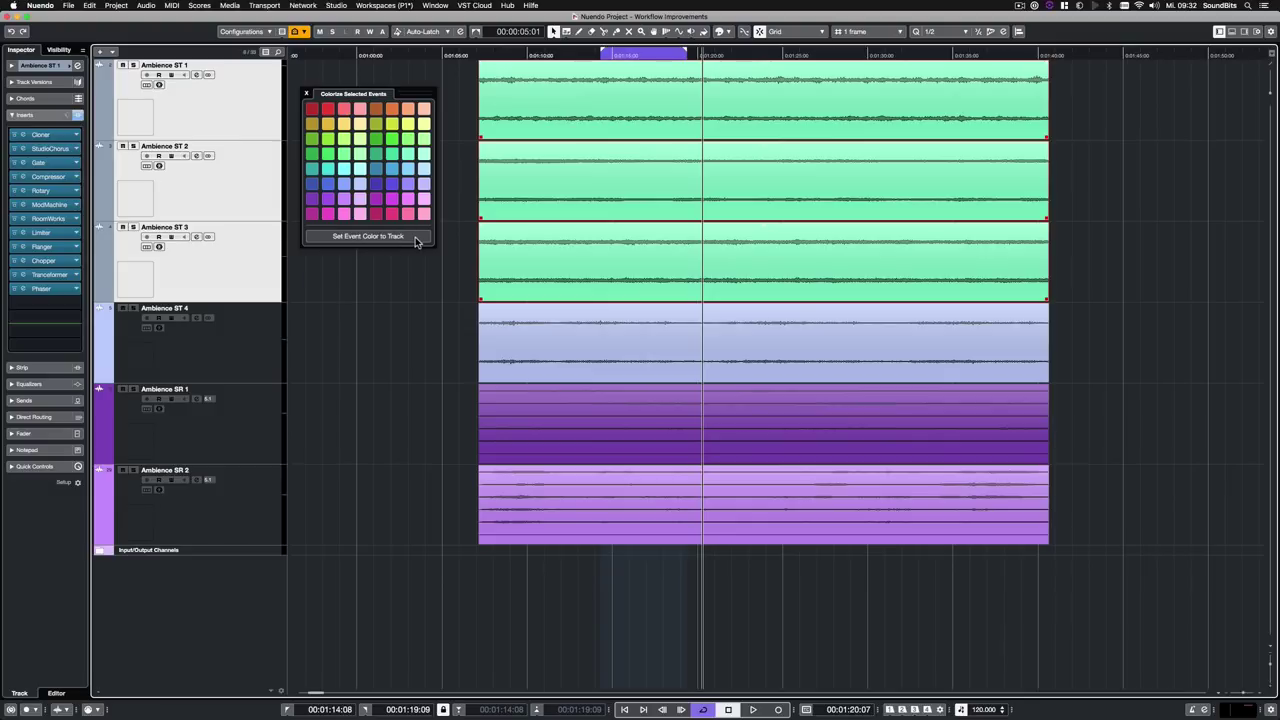
left_click(417, 237)
left_click(391, 110)
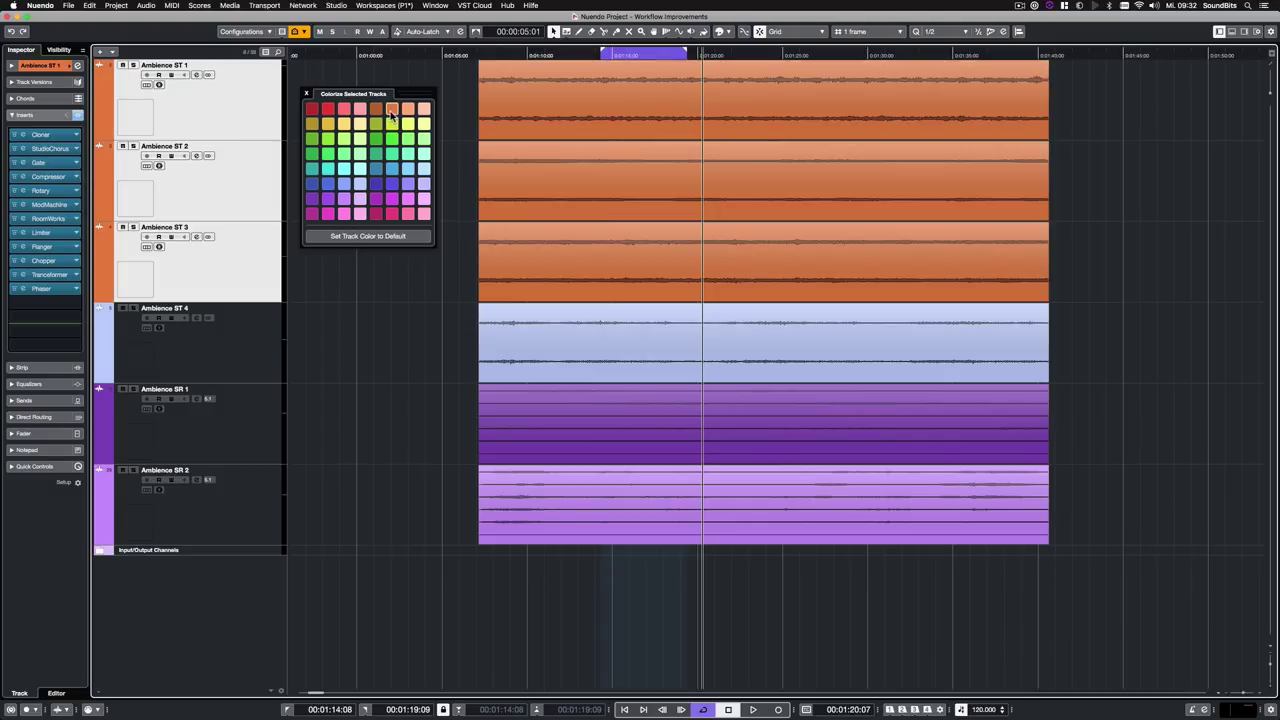
left_click(223, 130)
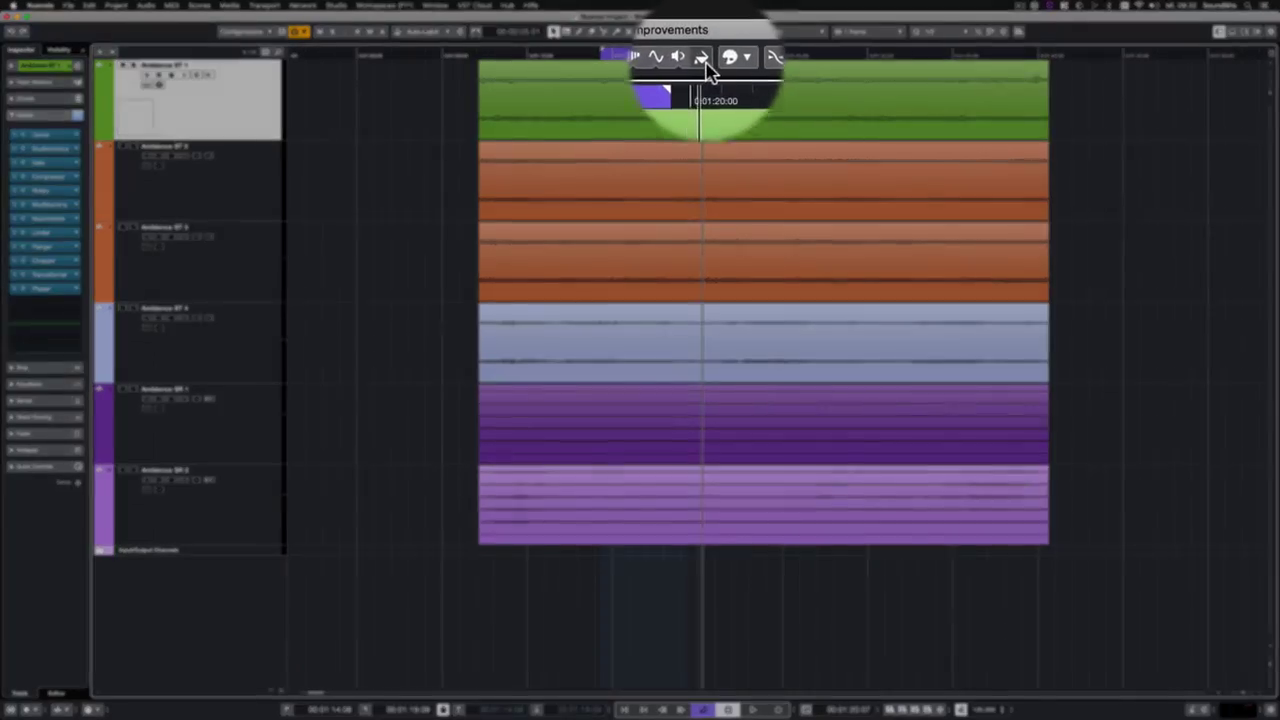
Use Choose Event Color per event: ST 2 mint green, ST 3 blue, ST 4 green.
left_click(705, 64)
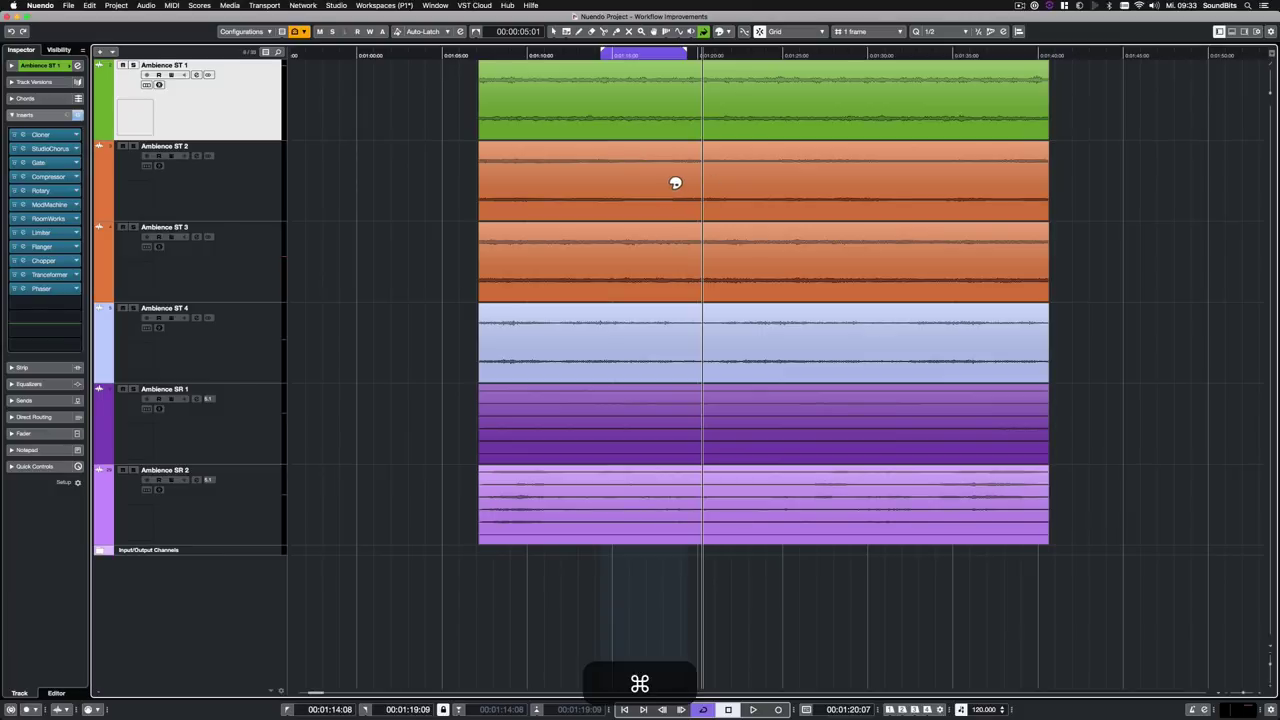
left_click(677, 180, "super")
left_click(701, 210)
left_click(749, 255)
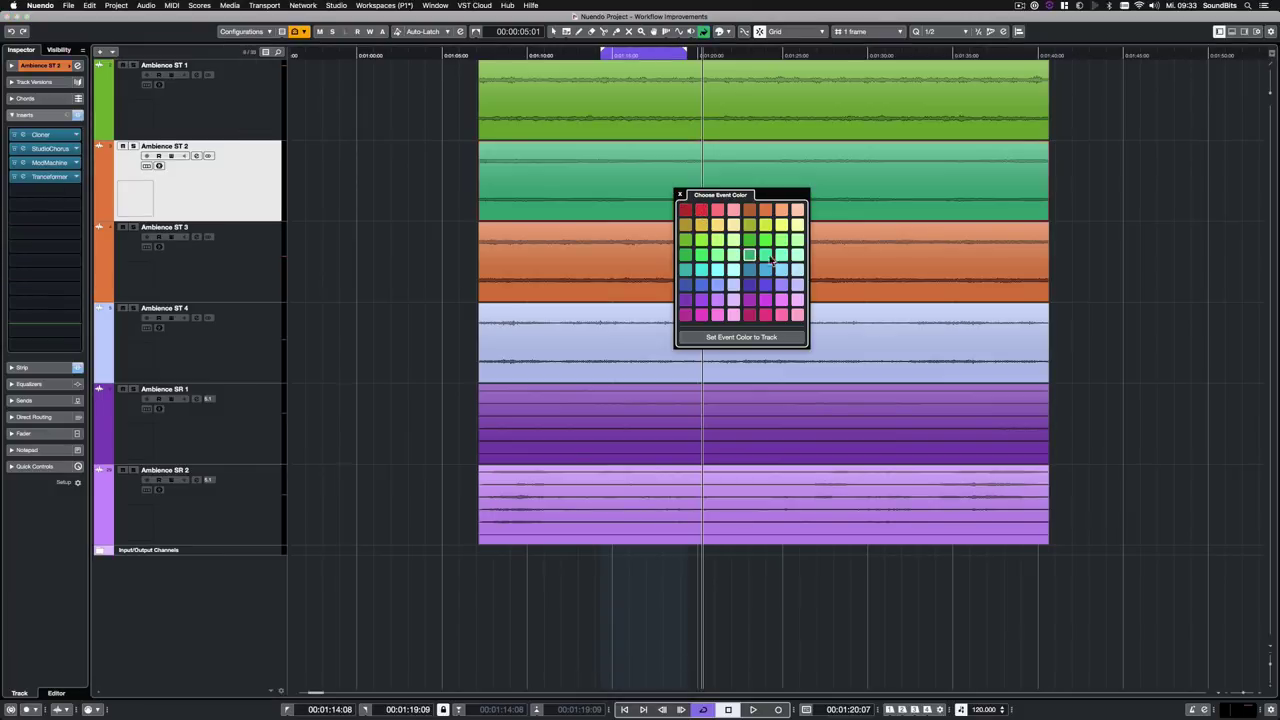
left_click(891, 266, "super")
left_click(900, 365)
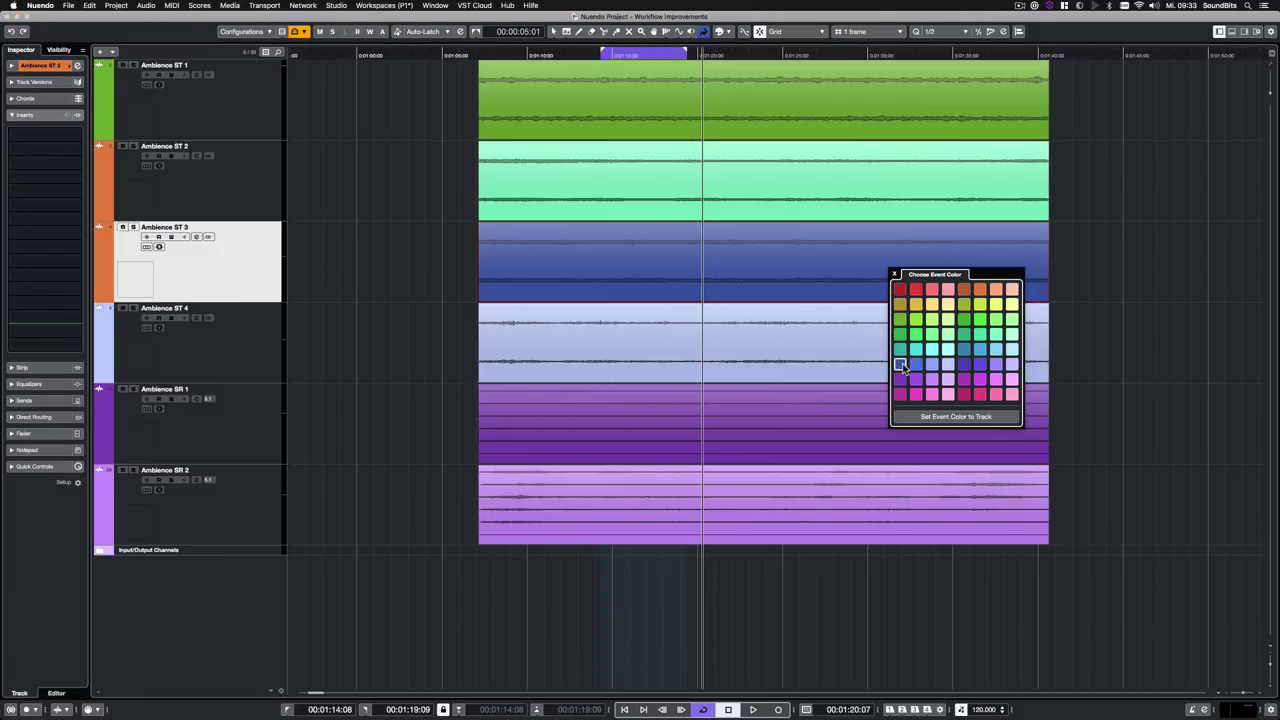
left_click(761, 341, "super")
left_click(787, 363)
left_click(765, 346)
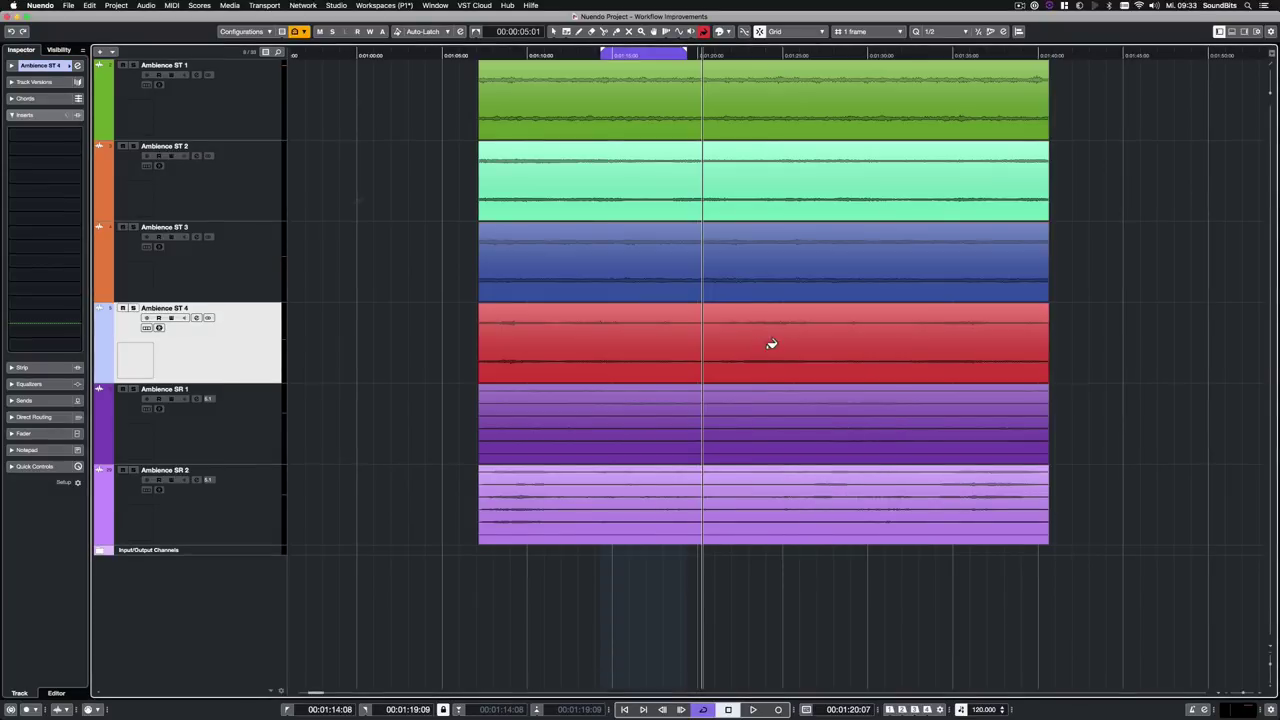
In Project Colors Setup presets, choose 32 basic colours sorted by color tints, then view Options.
left_click(117, 6)
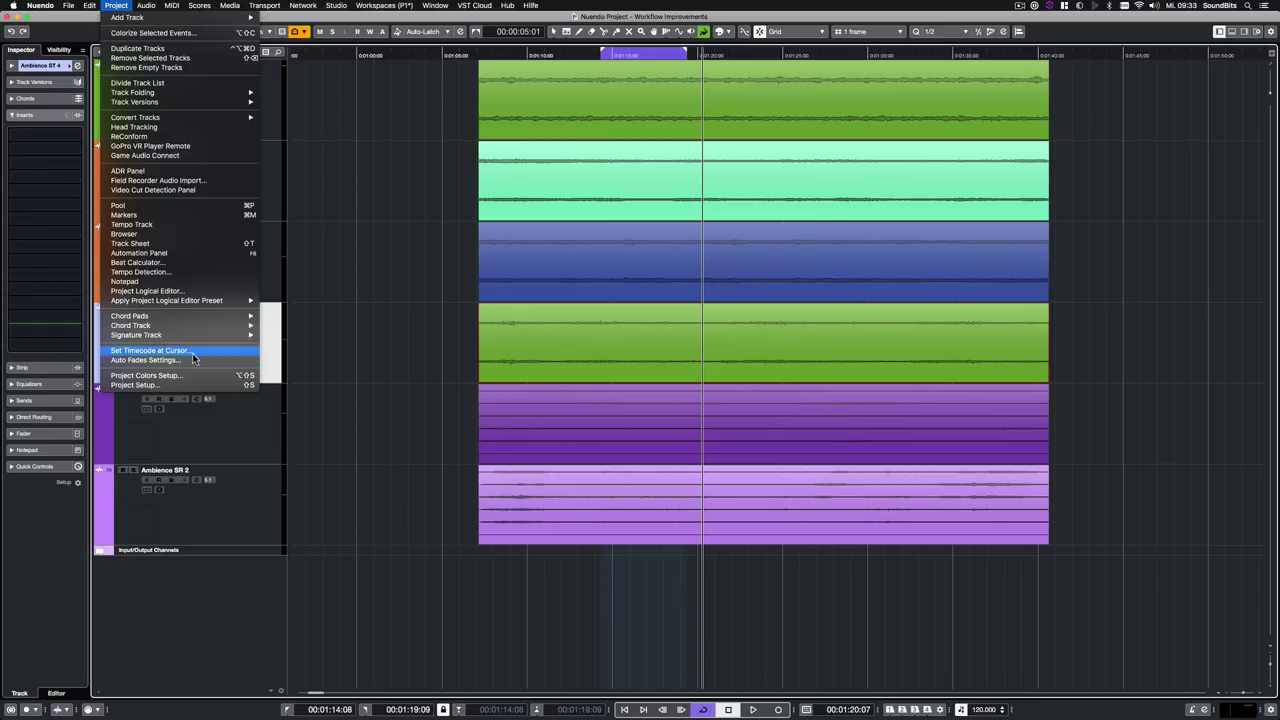
left_click(196, 378)
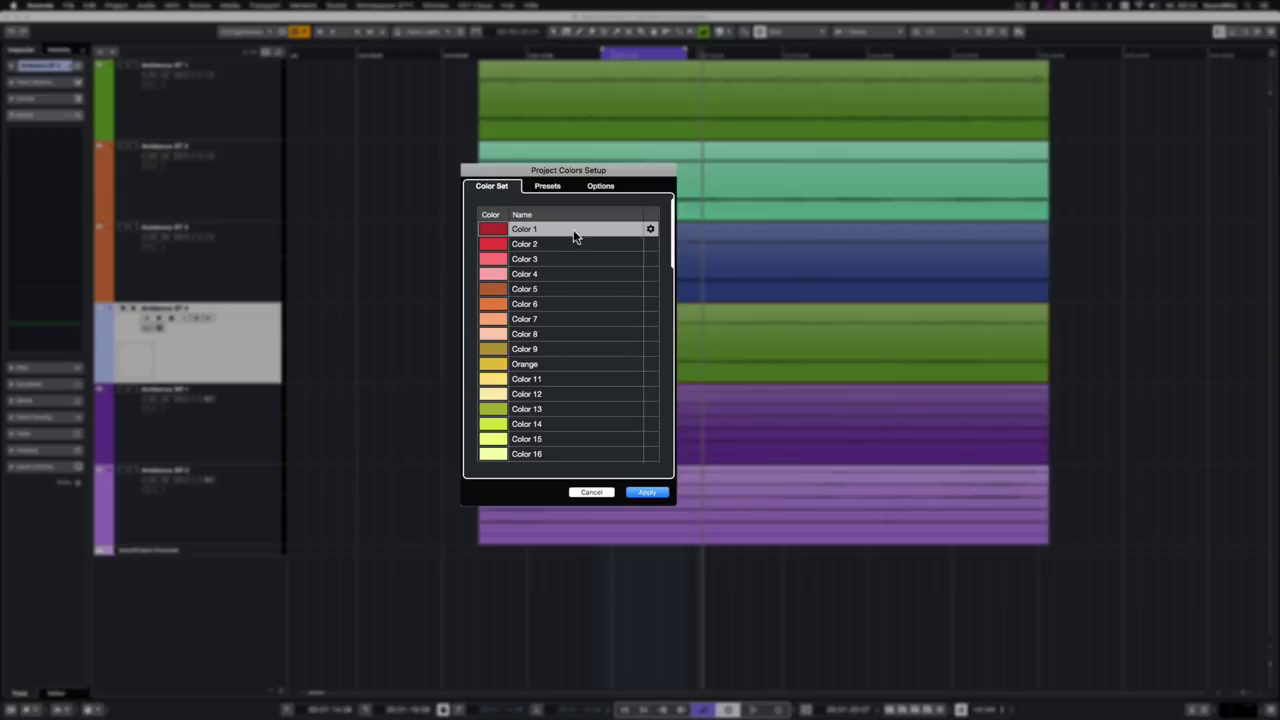
left_click(553, 188)
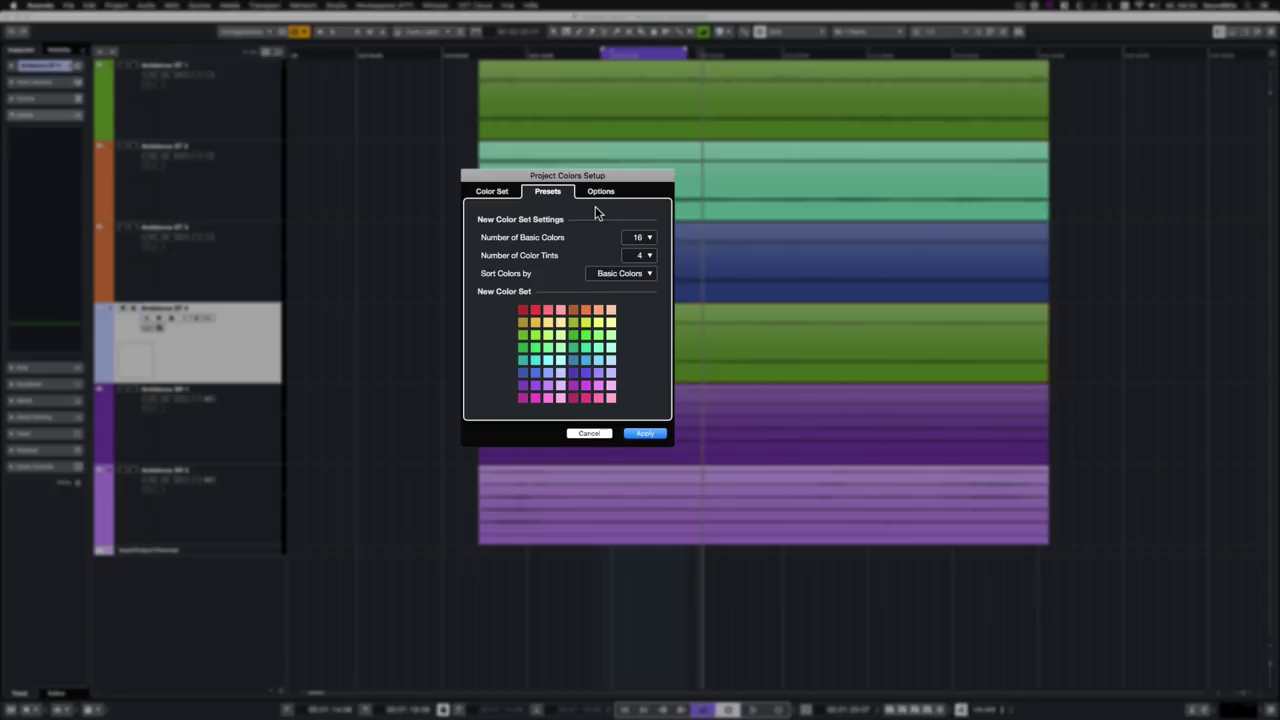
left_click(631, 237)
left_click(642, 236)
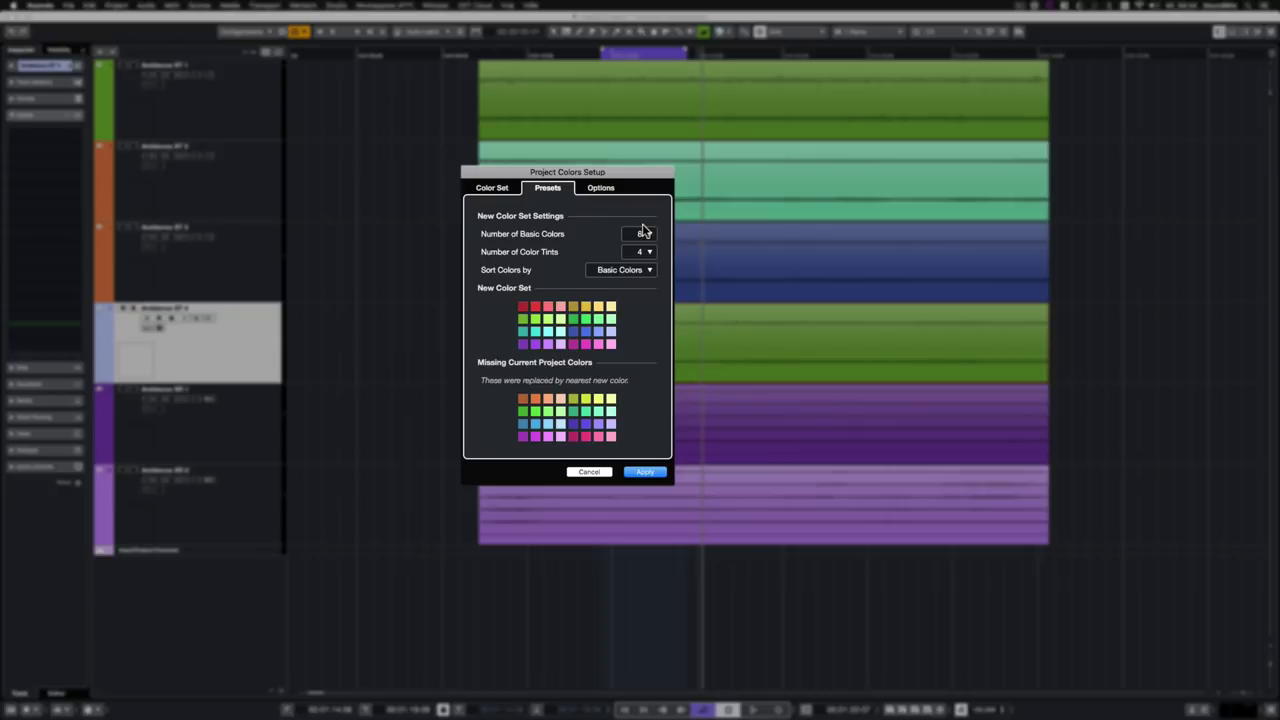
left_click(640, 233)
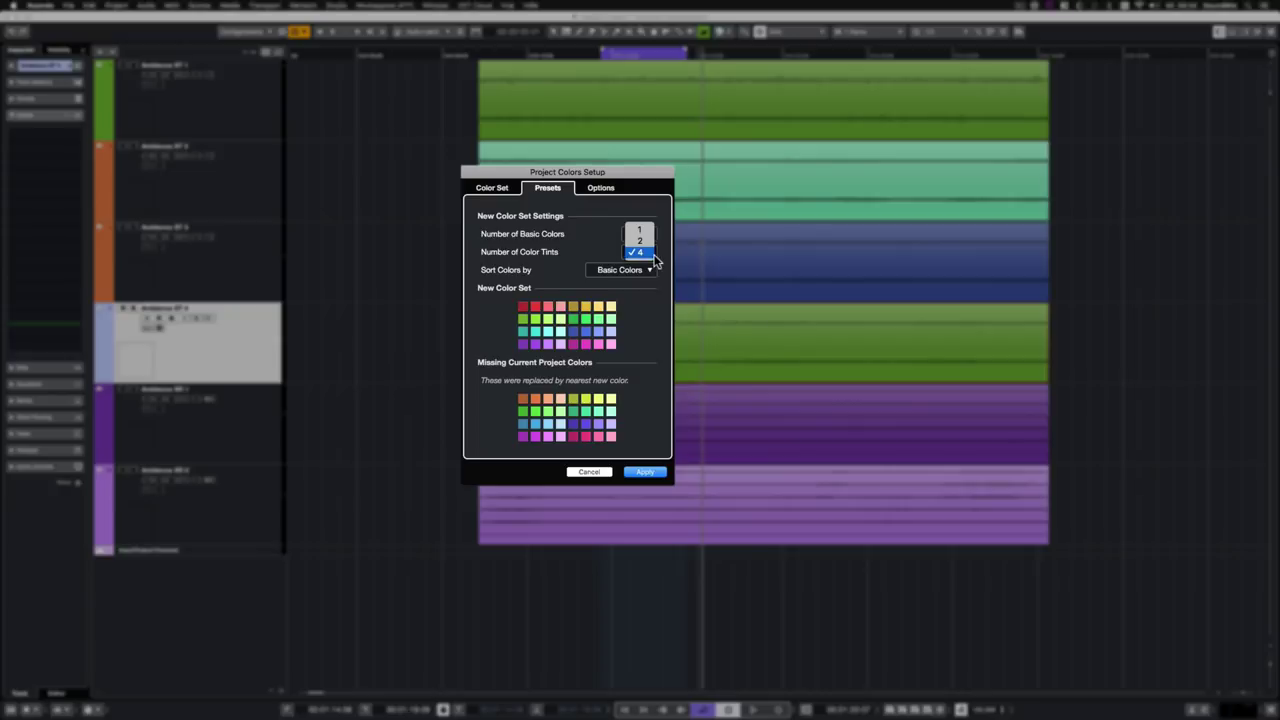
left_click(640, 275)
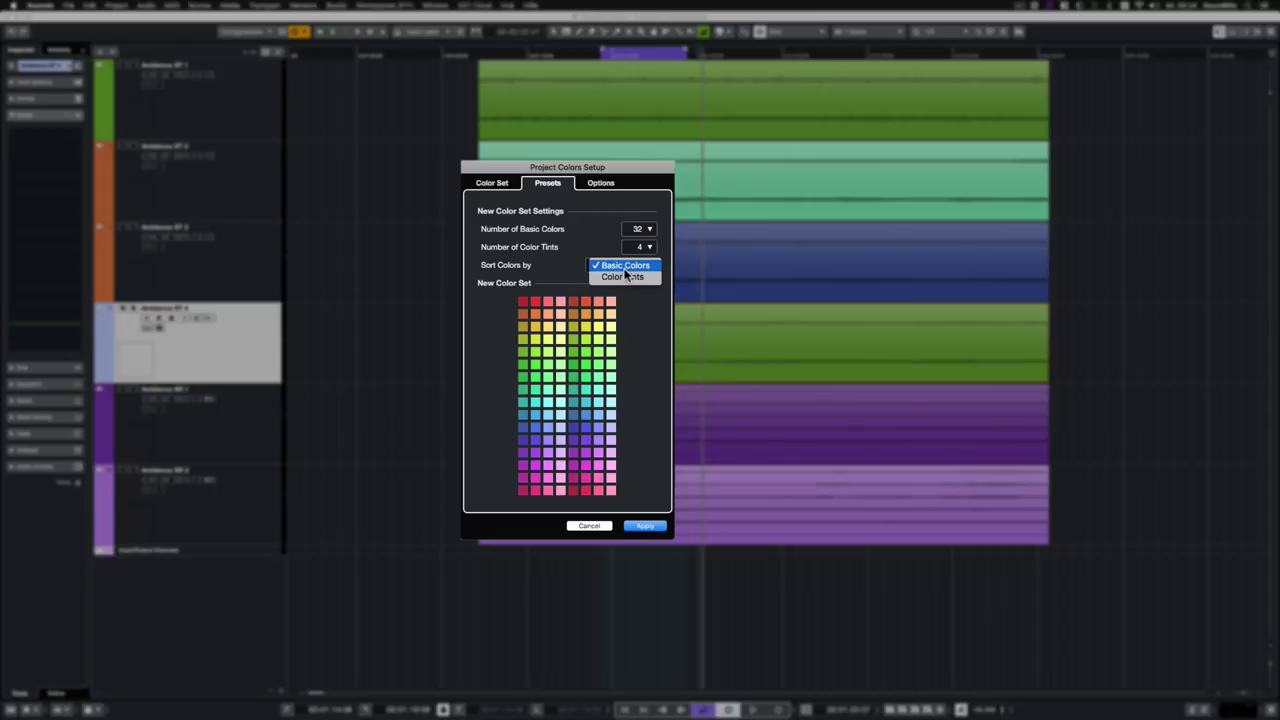
left_click(630, 276)
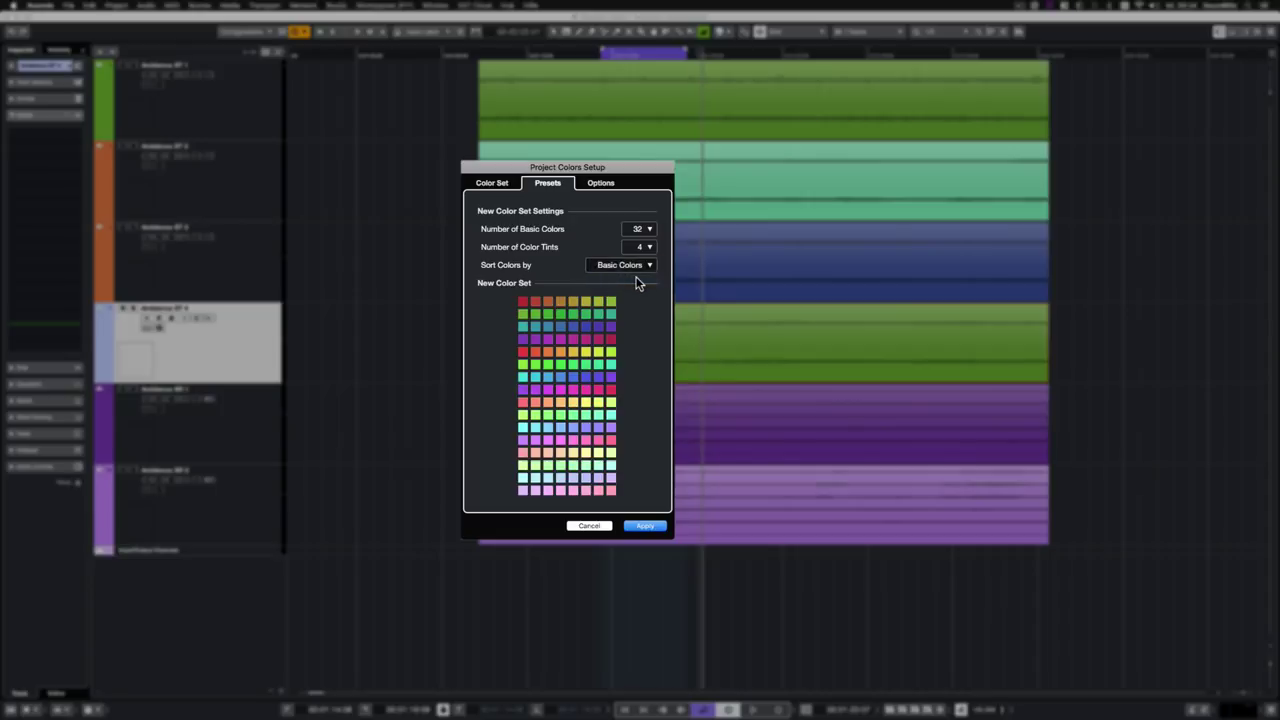
left_click(610, 186)
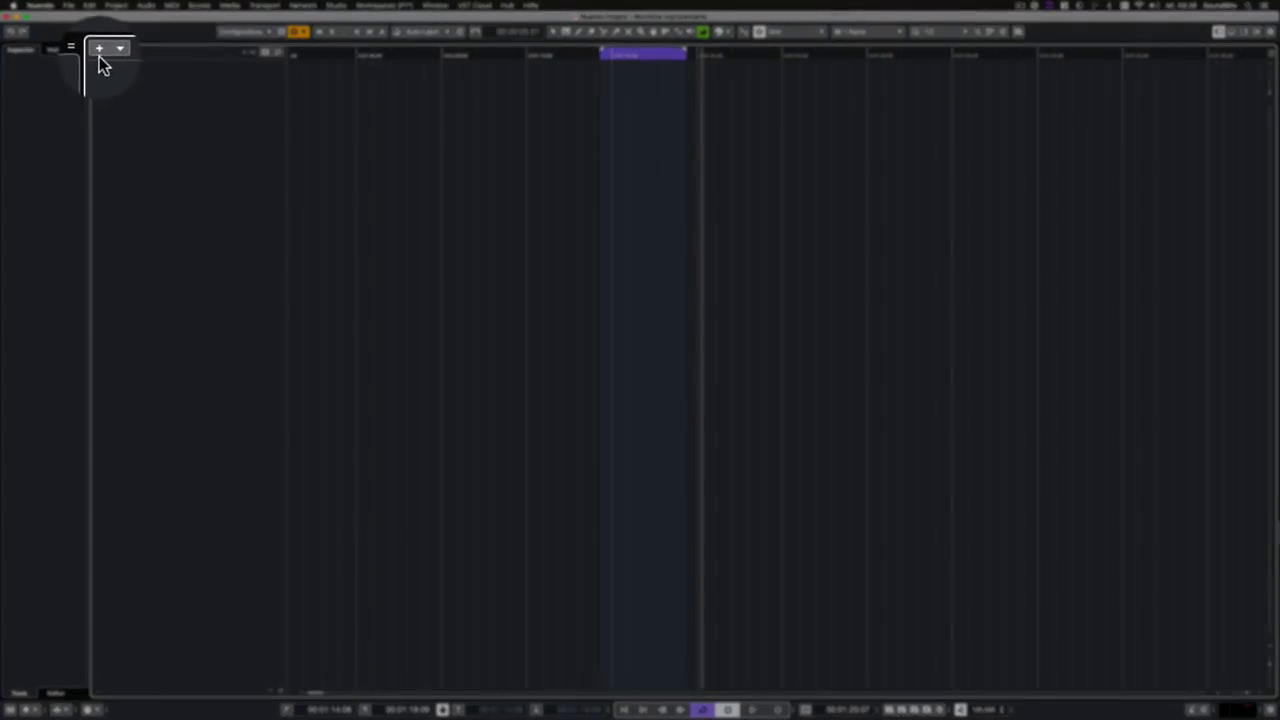
Add the Audio 01 track with Keep Dialog Open ticked, checking the Mono In 12 (Mic 12) input bus.
left_click(99, 51)
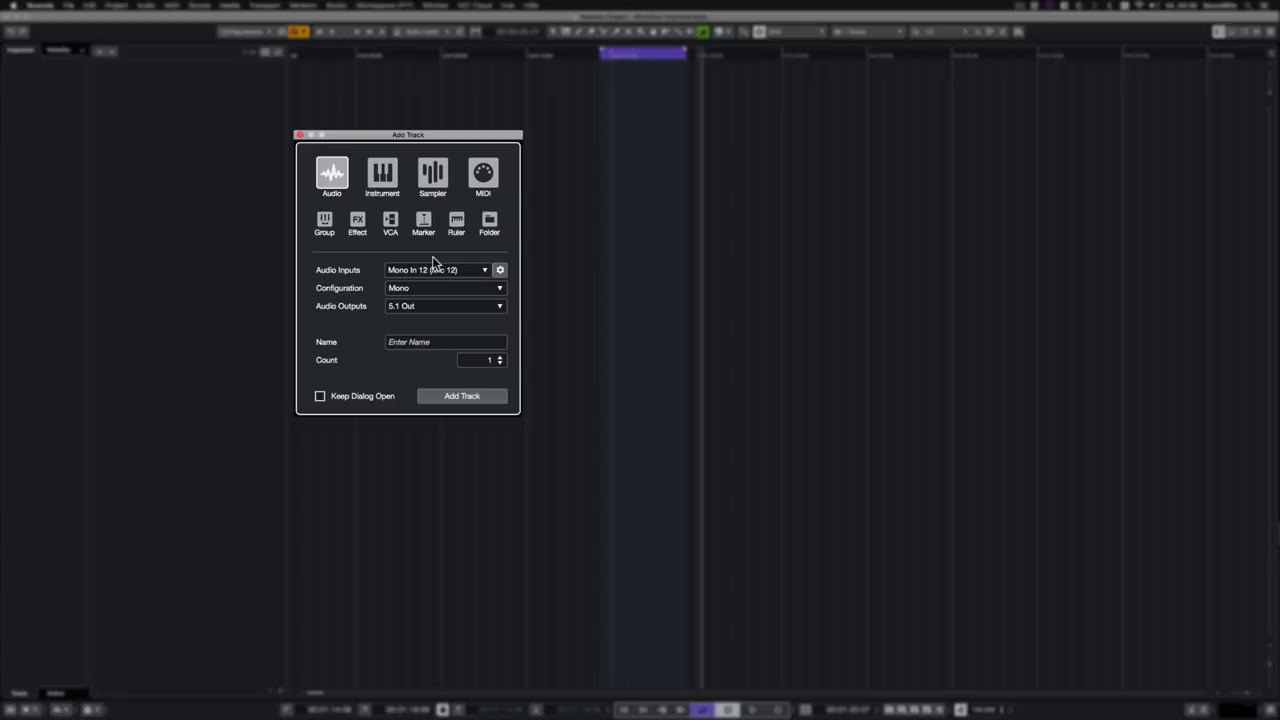
left_click(354, 398)
left_click(432, 270)
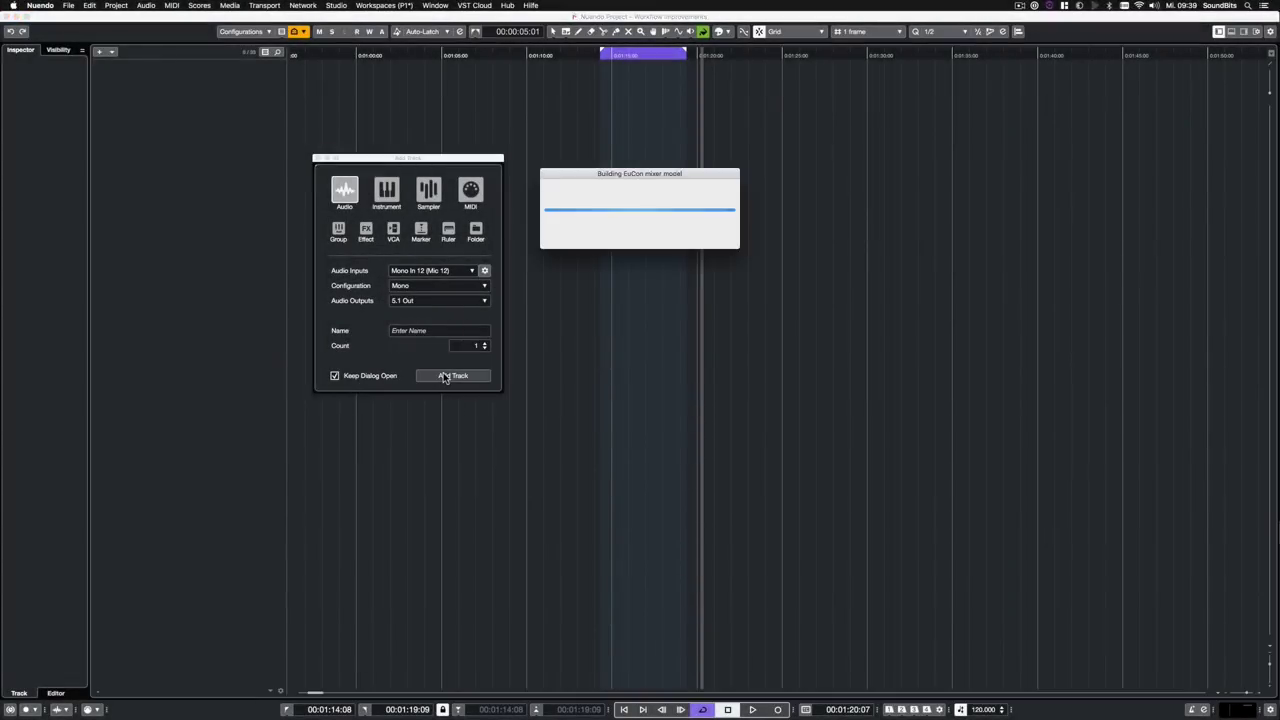
key("F4")
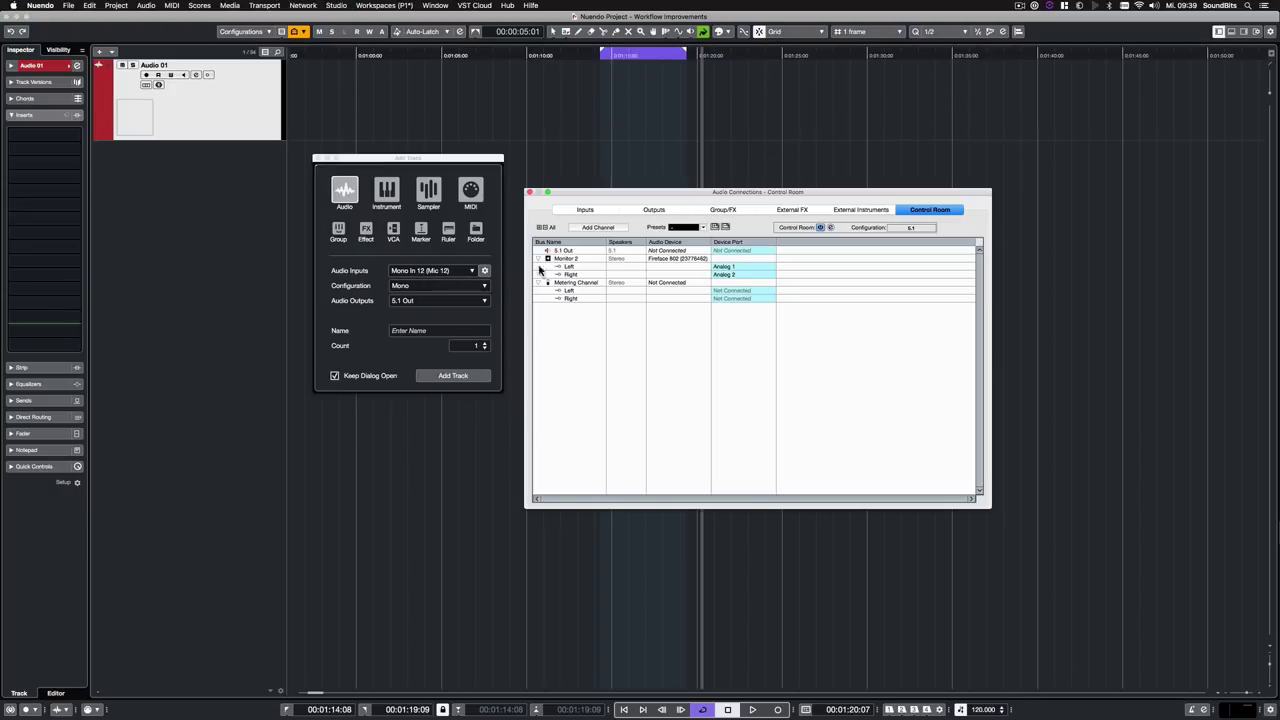
left_click(589, 212)
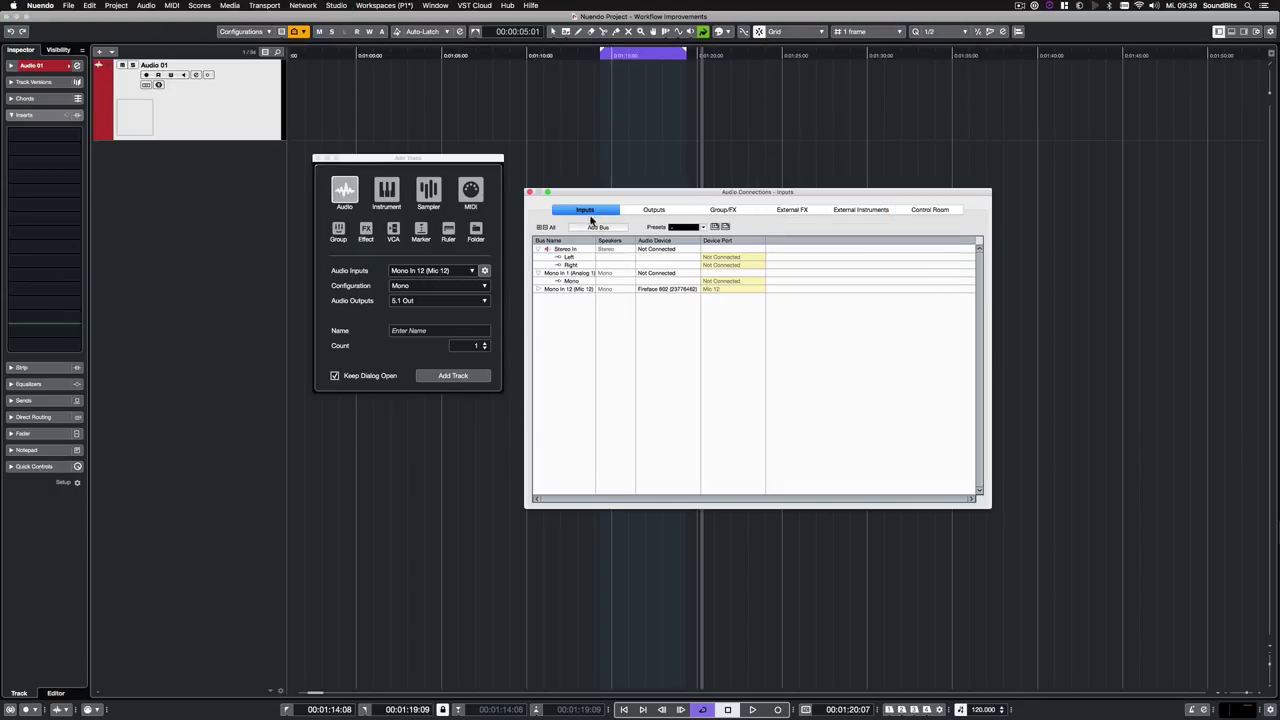
left_click(538, 290)
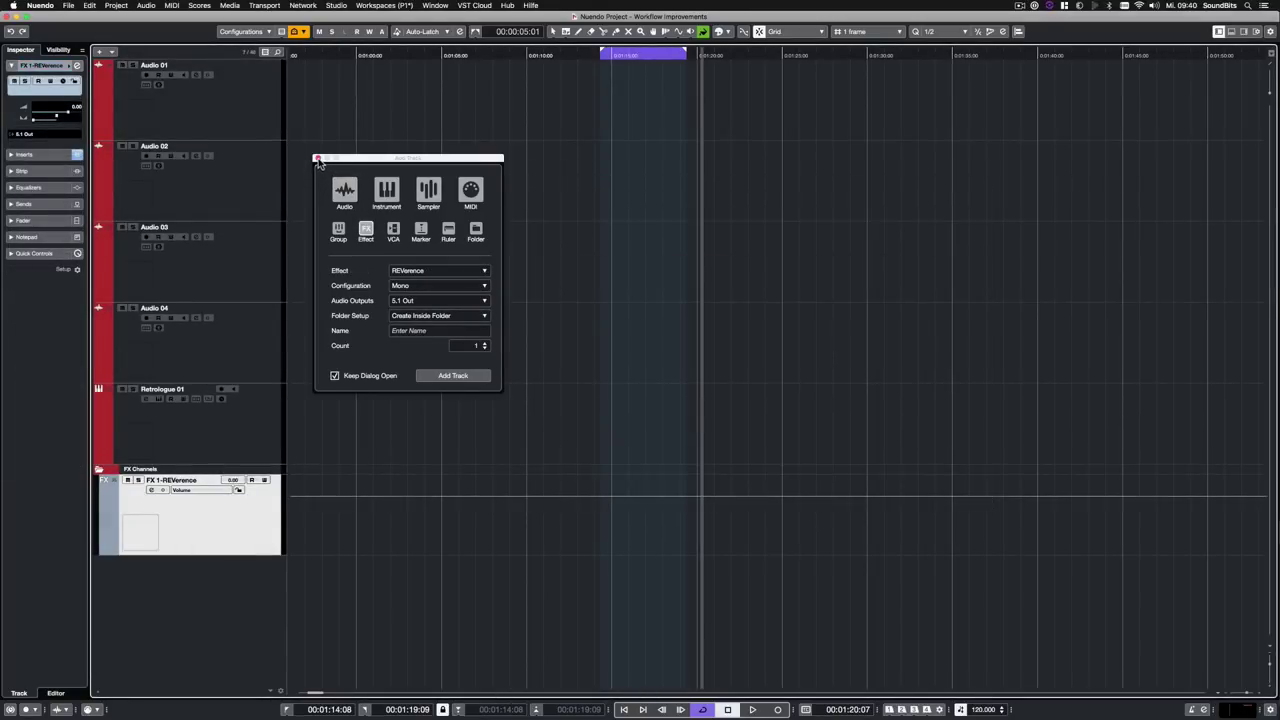
left_click(317, 159)
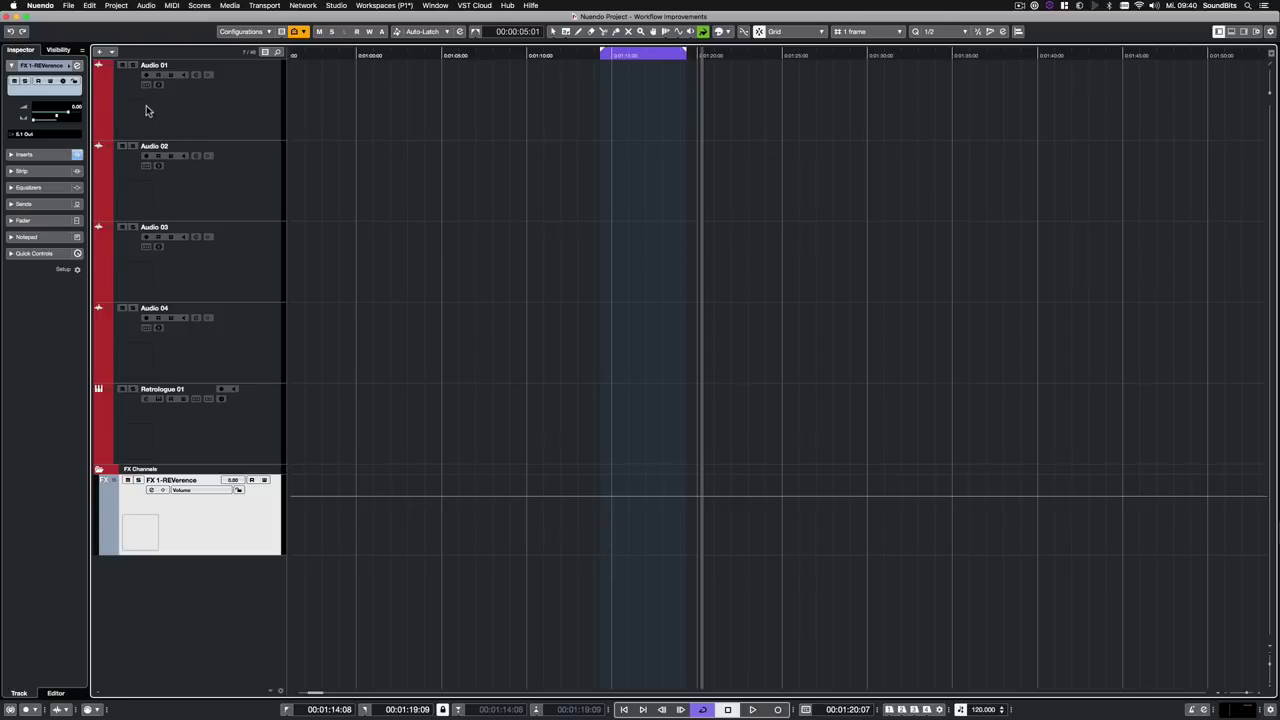
left_click(111, 51)
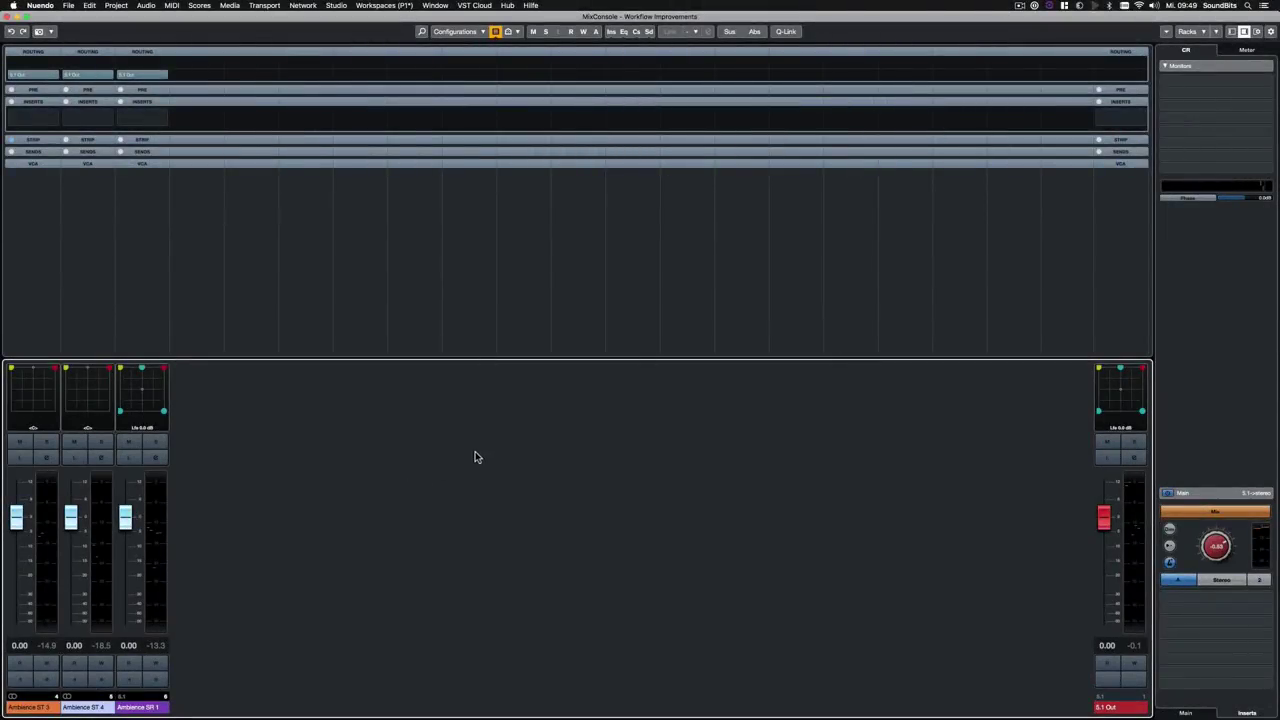
Enable Channel Latency in the mixer layout and inspect Ambience ST 3's 140.1 ms latency breakdown.
left_click(1236, 63)
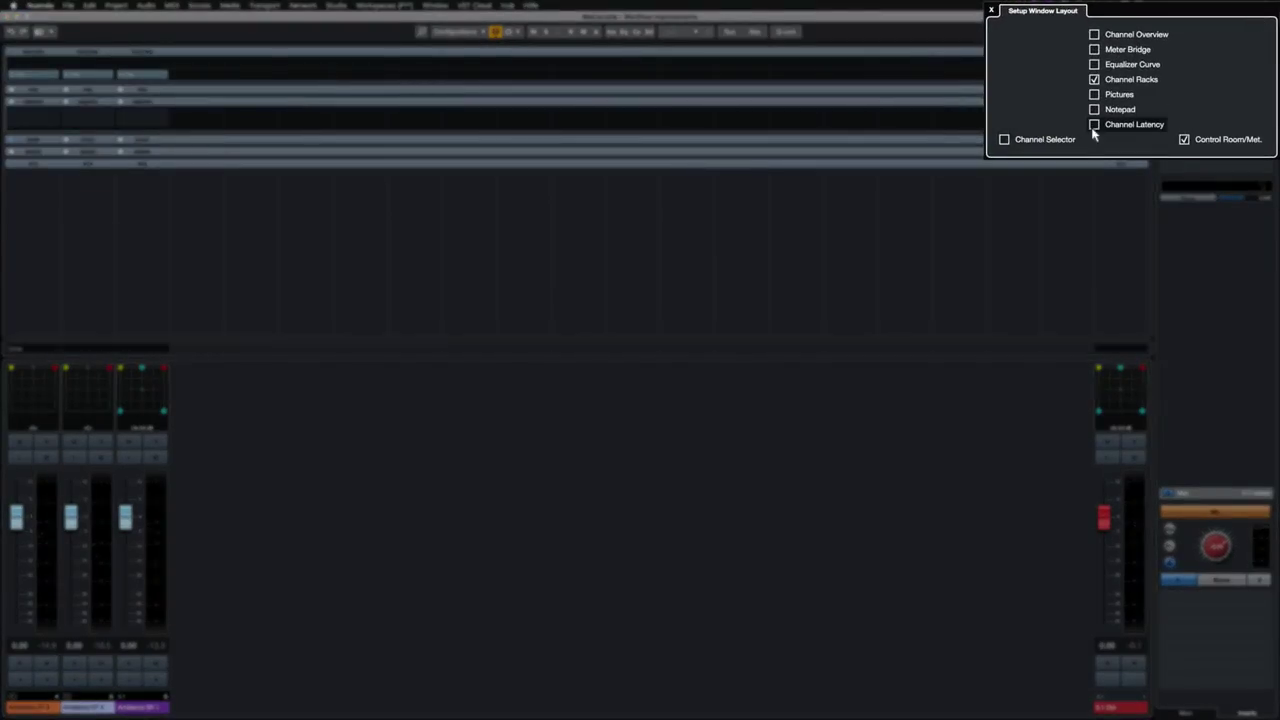
left_click(1094, 124)
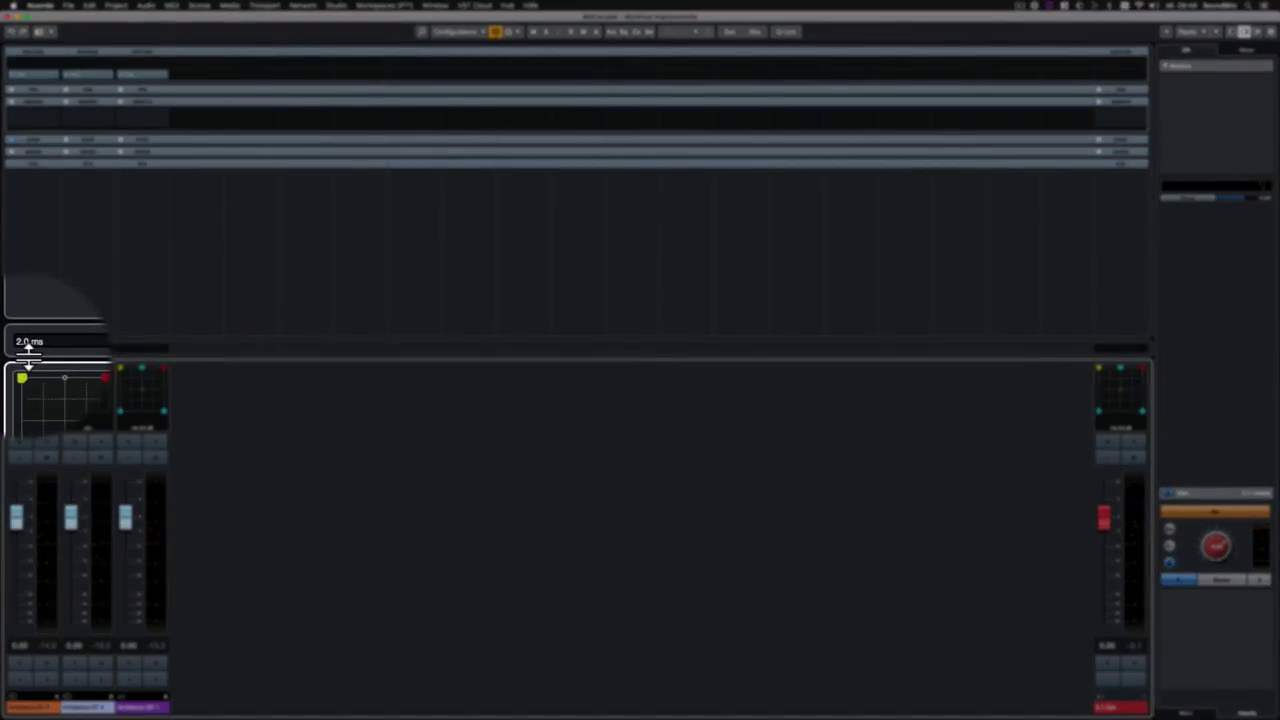
left_click(33, 141)
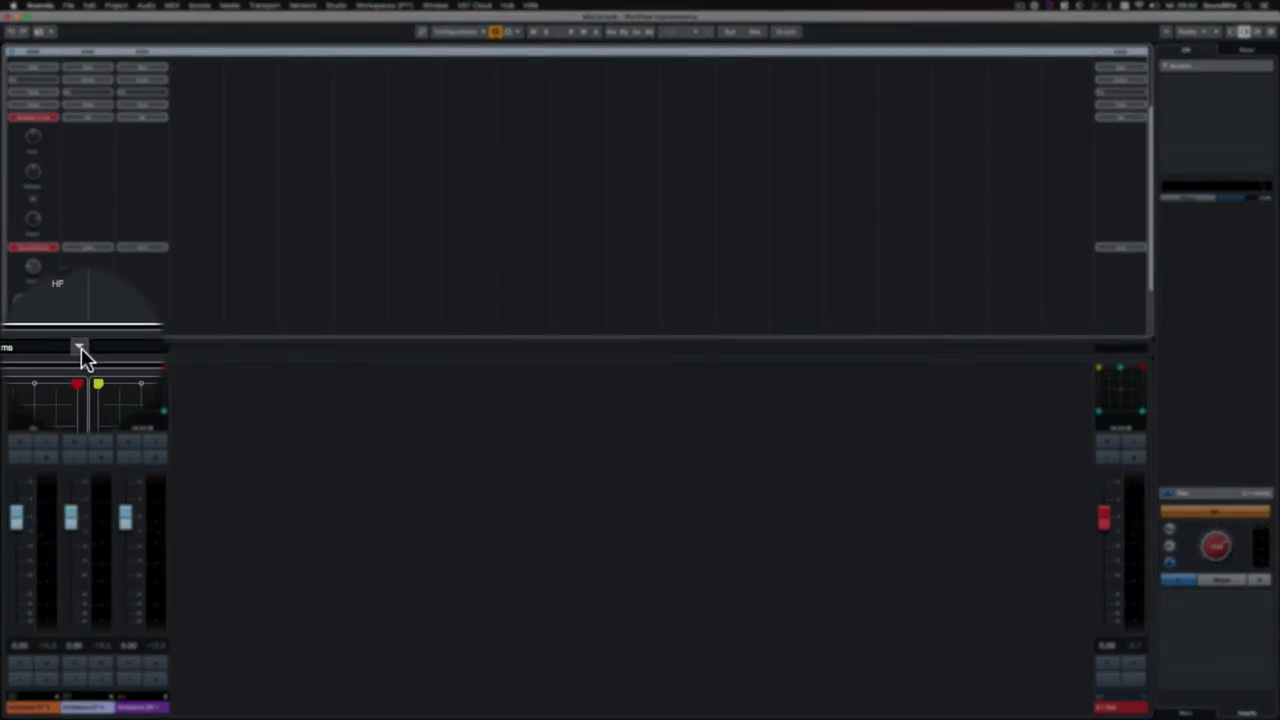
left_click(33, 348)
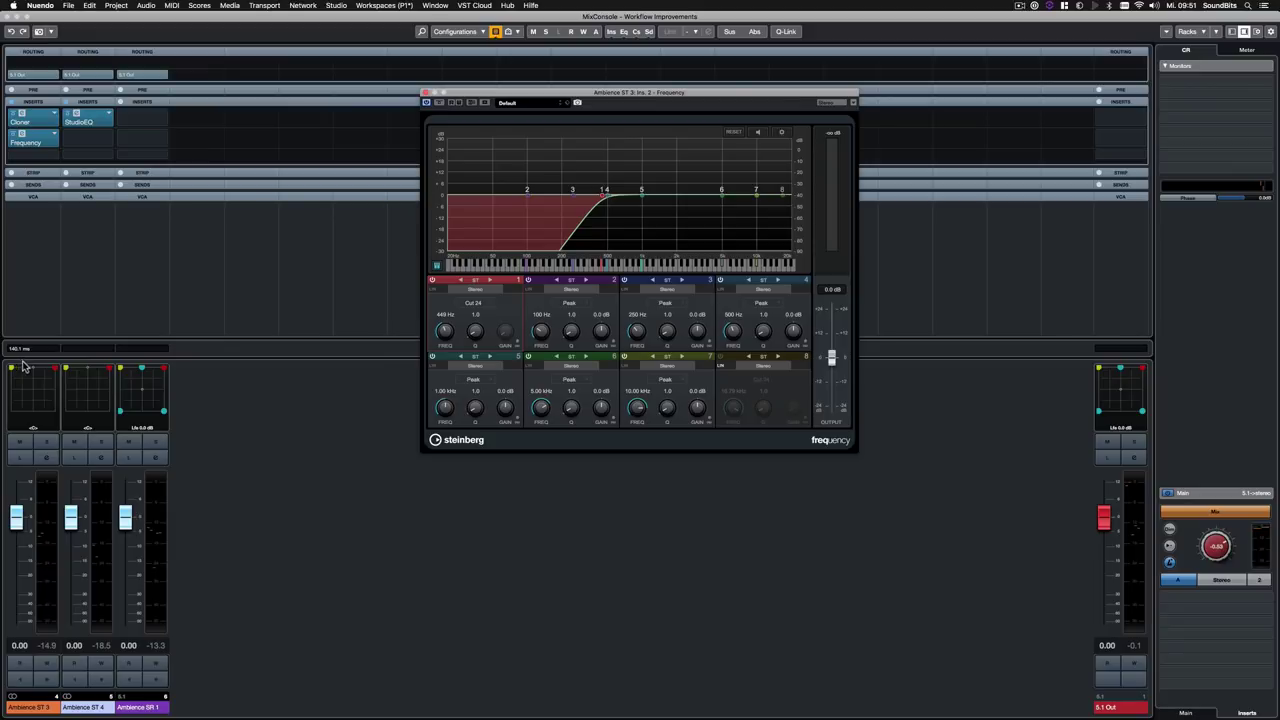
left_click(50, 349)
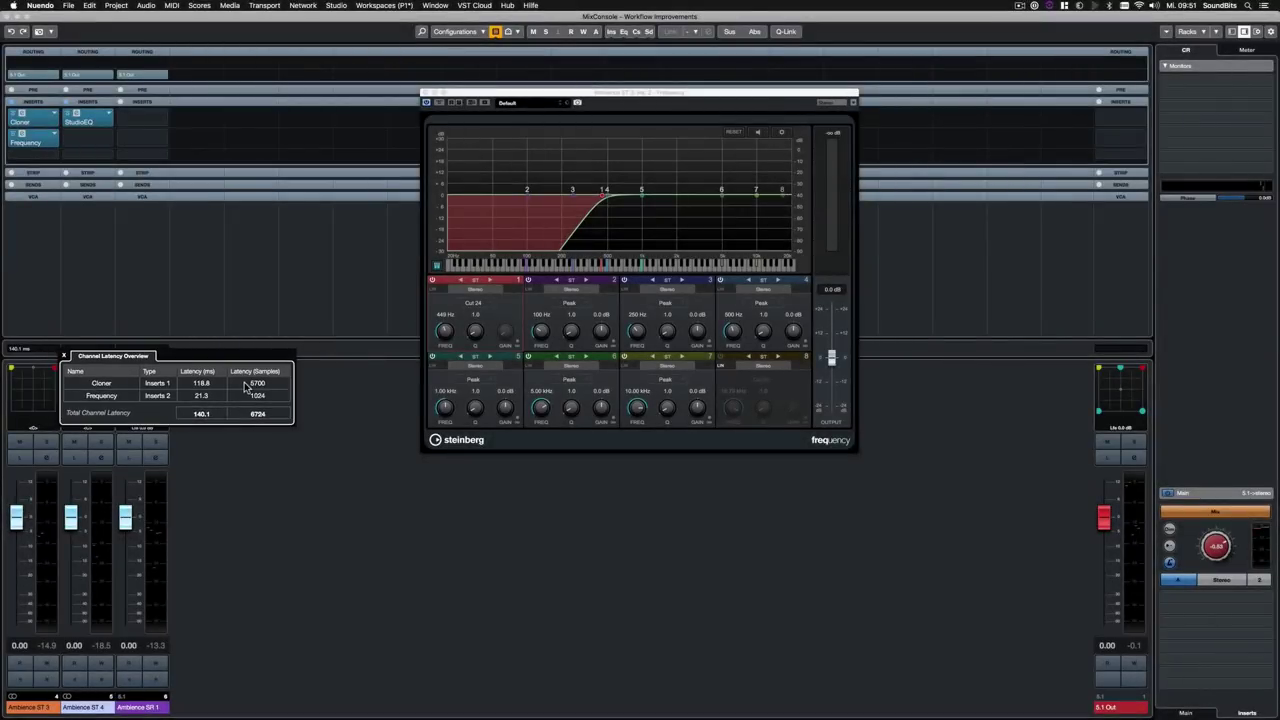
left_click(238, 457)
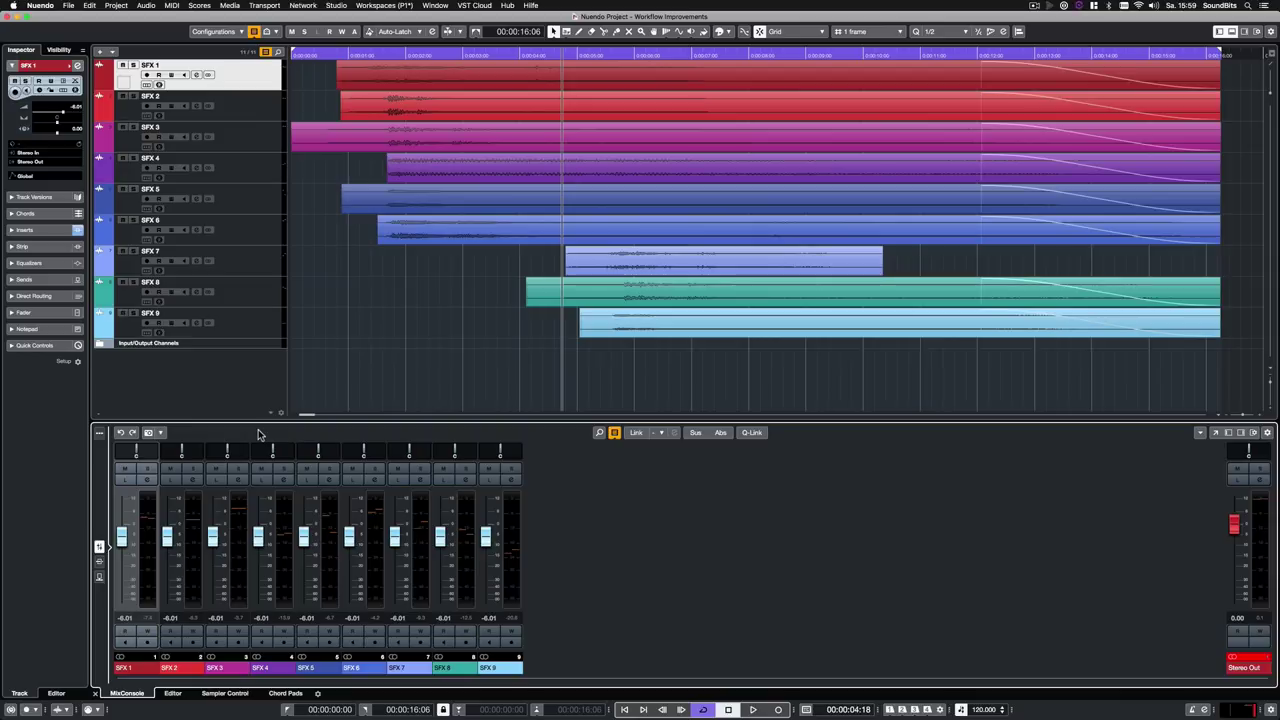
Play back the SFX tracks, then save a MixConsole snapshot of the current mix.
left_click(363, 333)
key("space")
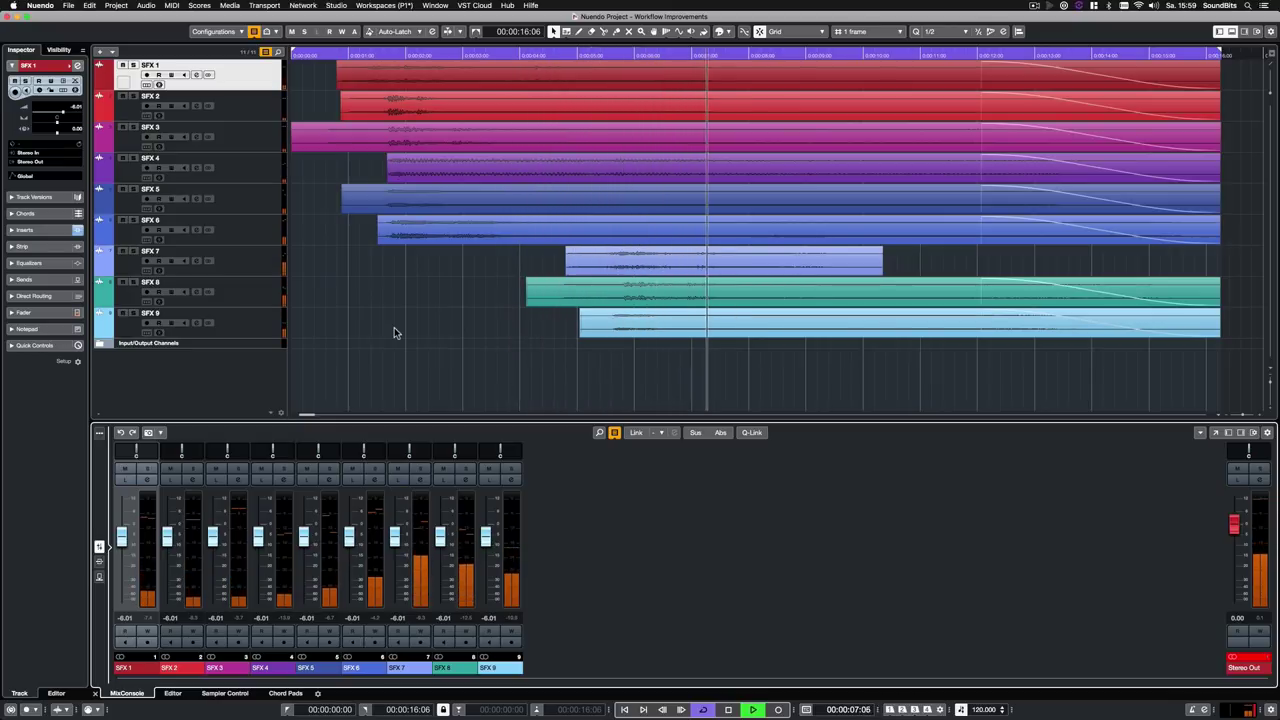
key("space")
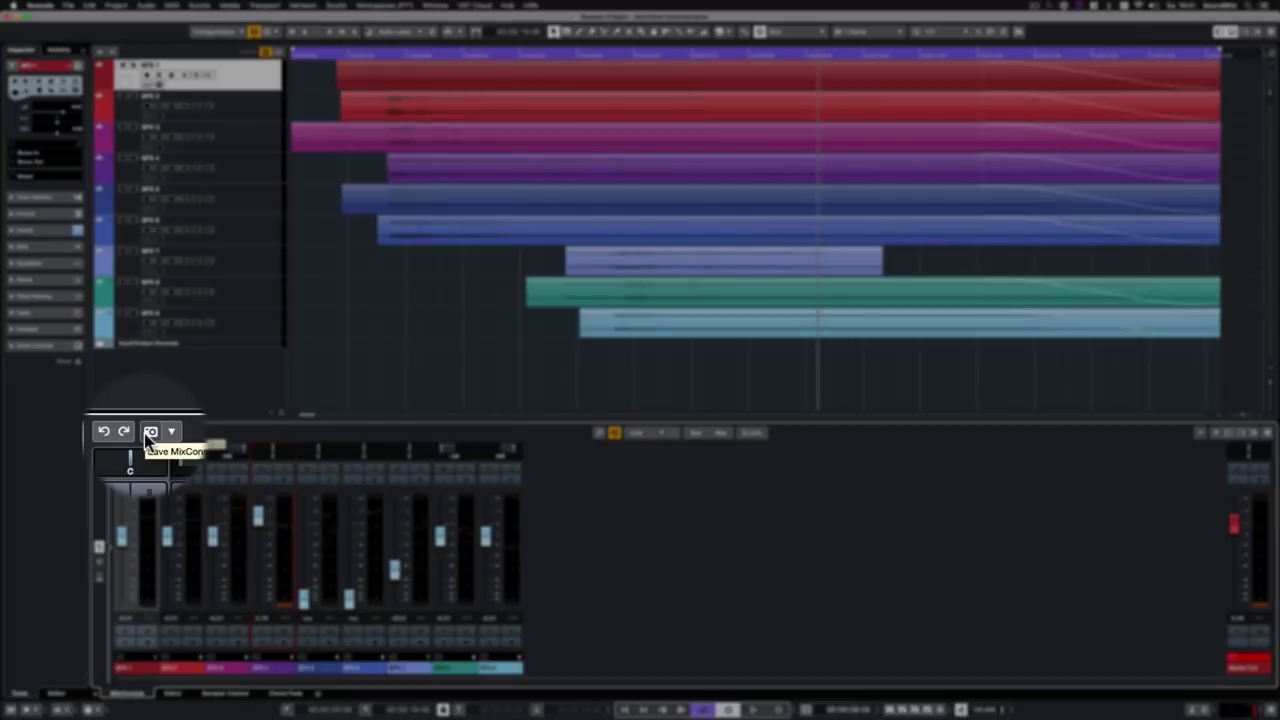
left_click(148, 433)
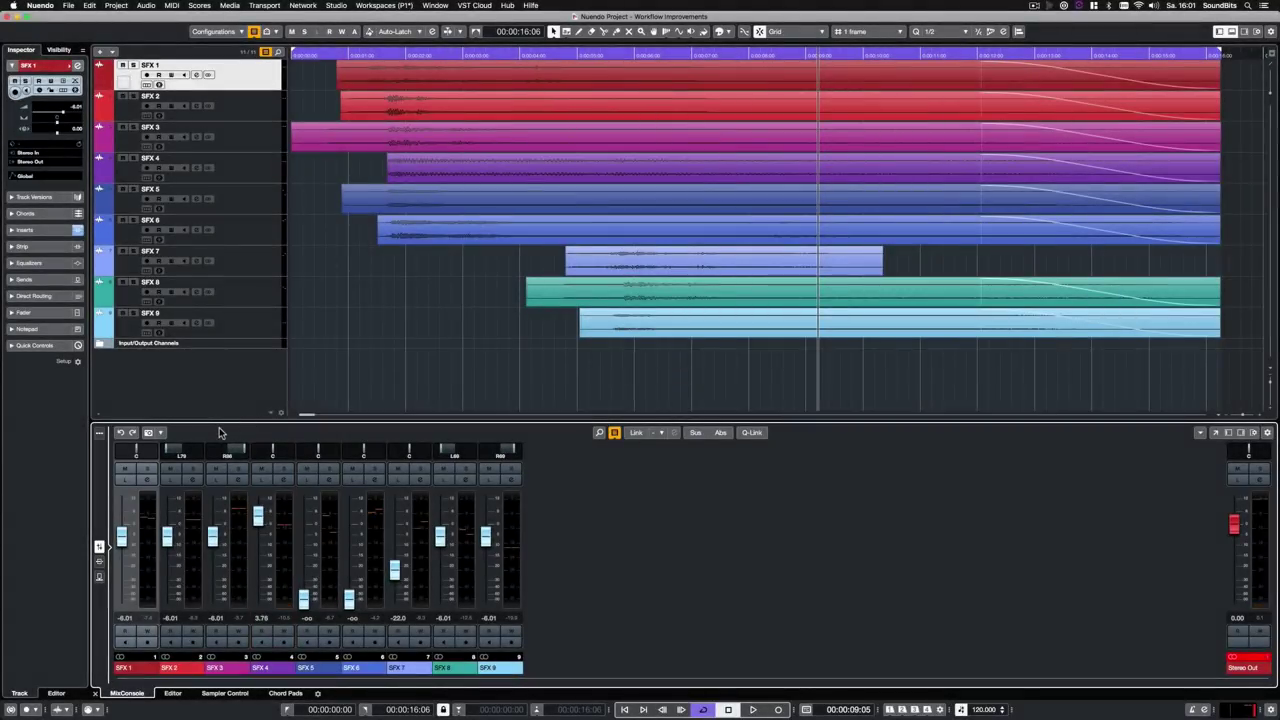
Lower the SFX 1 and SFX 2 faders to -31.1 and raise SFX 3 to 1.86.
left_click(99, 562)
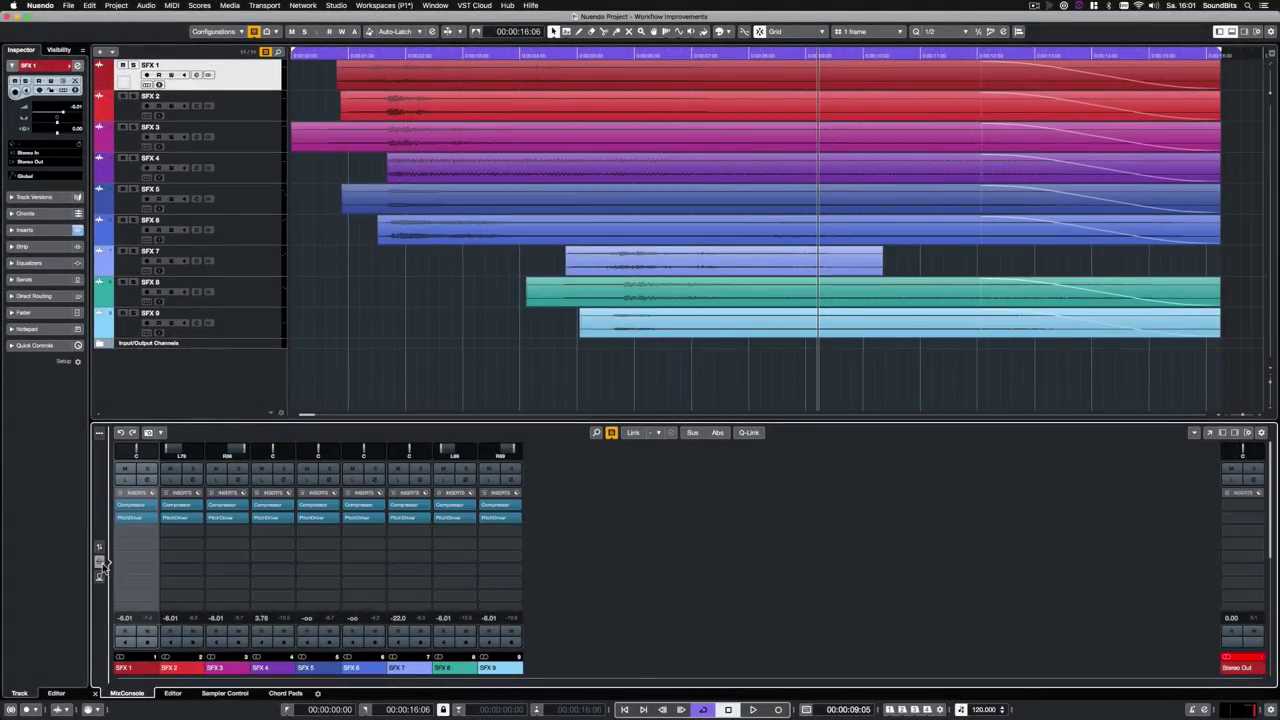
left_click_drag(121, 537, 121, 580)
left_click_drag(212, 537, 221, 524)
key("KP_Decimal")
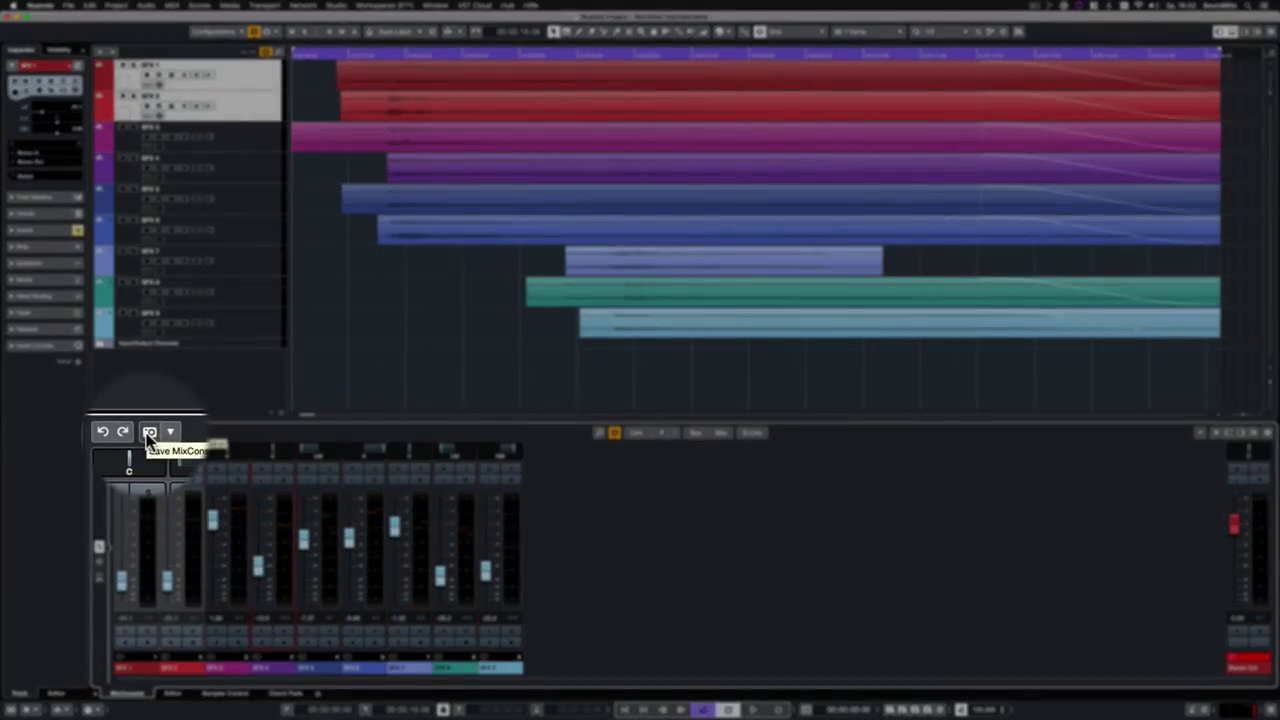
In the full-window MixConsole Snapshots list, recall Snapshot 2, then 3, then 1.
key("F3")
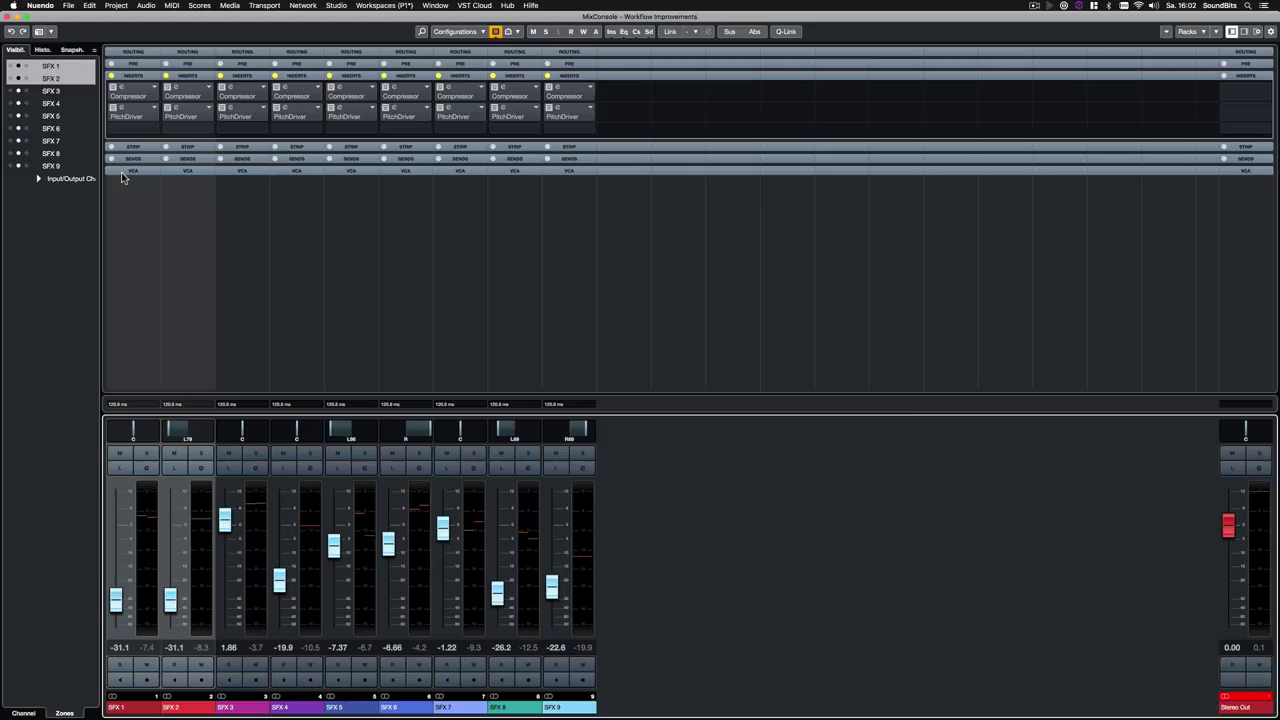
left_click(70, 52)
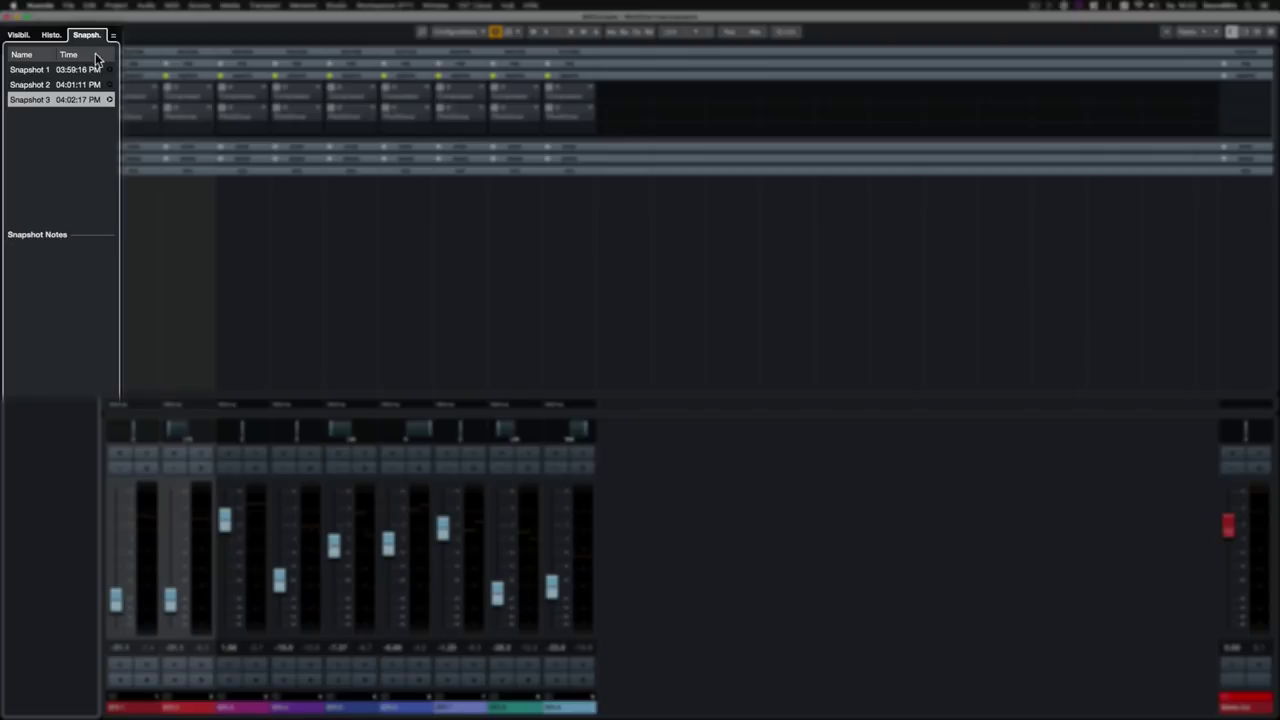
left_click(95, 88)
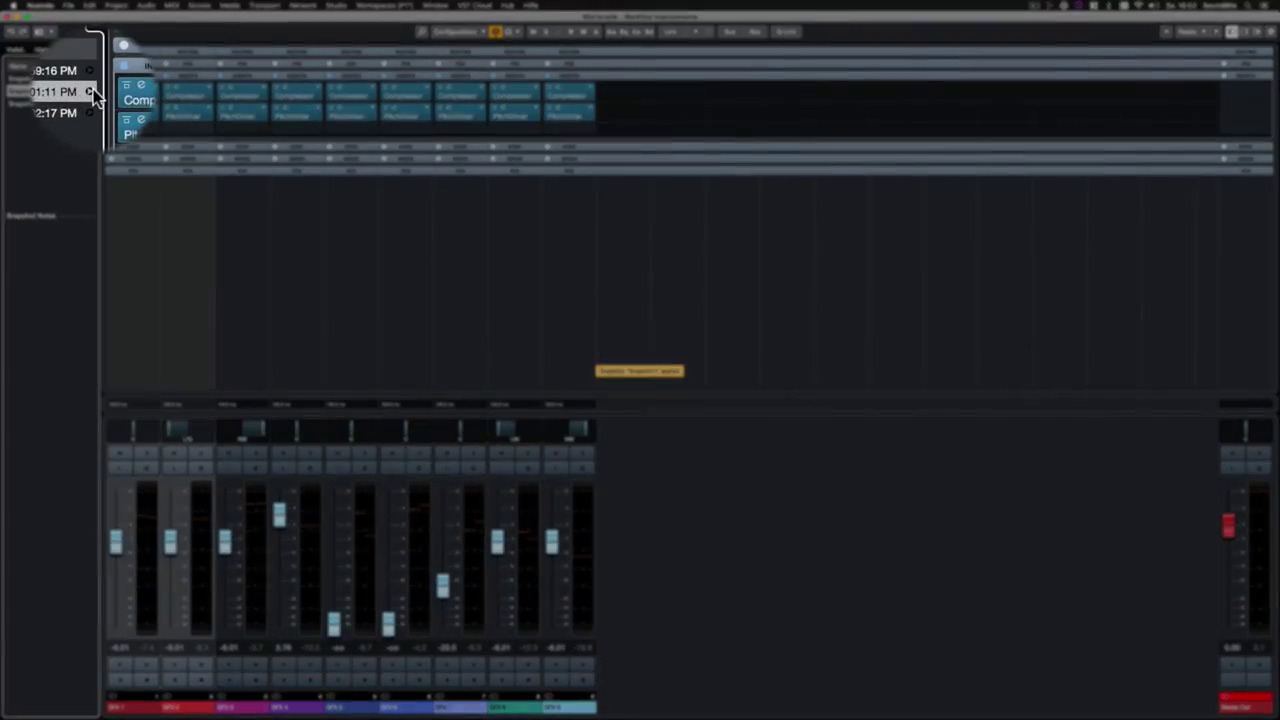
left_click(92, 103)
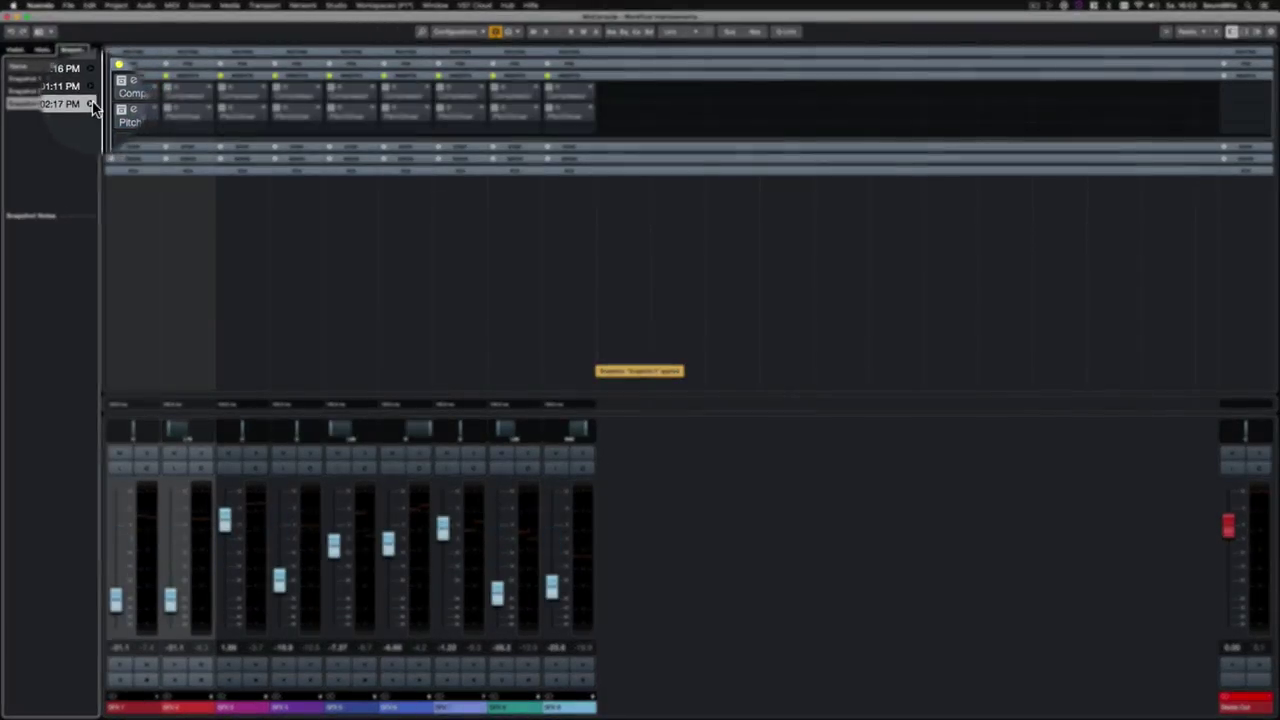
left_click(91, 78)
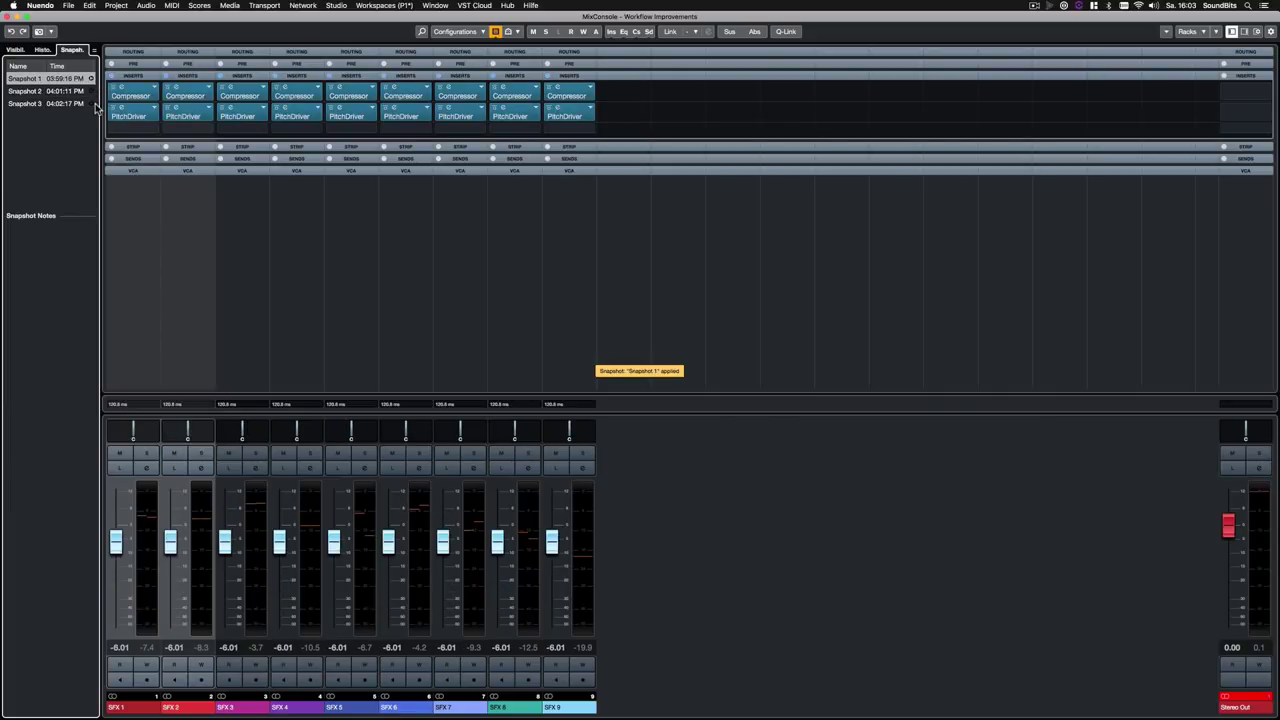
Play back and switch between Snapshots 2 and 3 while listening.
key("shift+space")
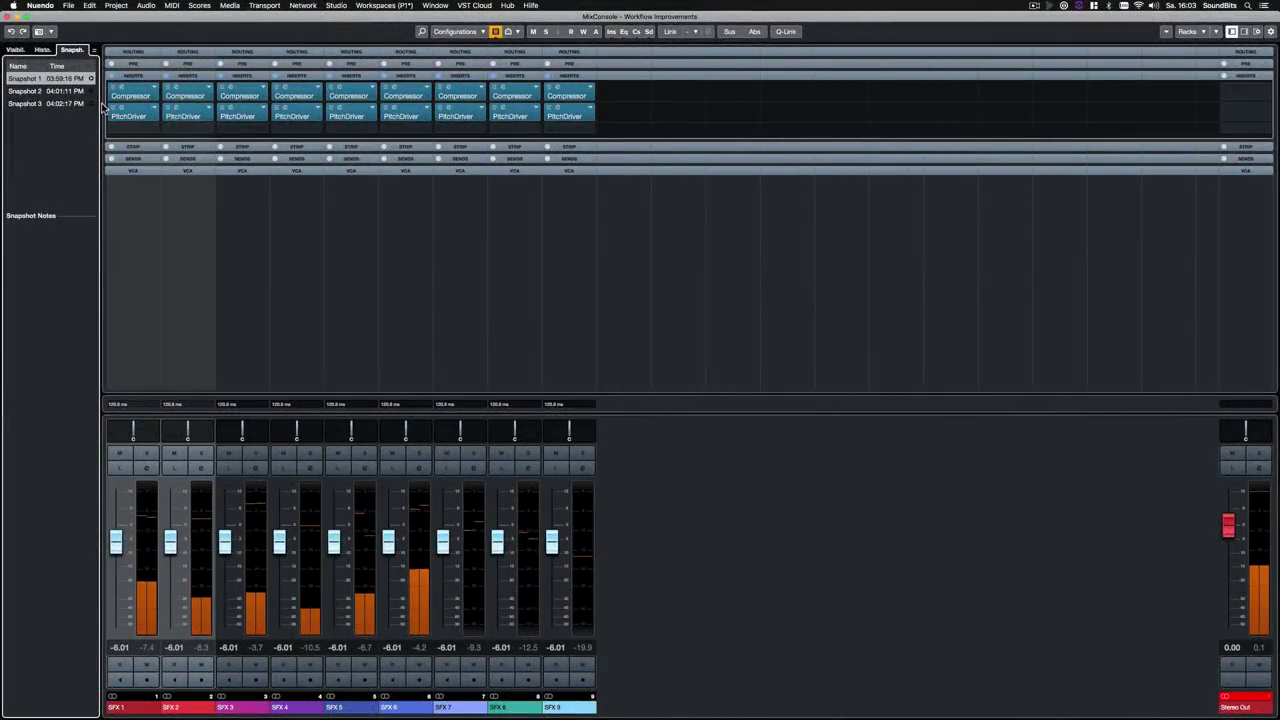
double_click(30, 91)
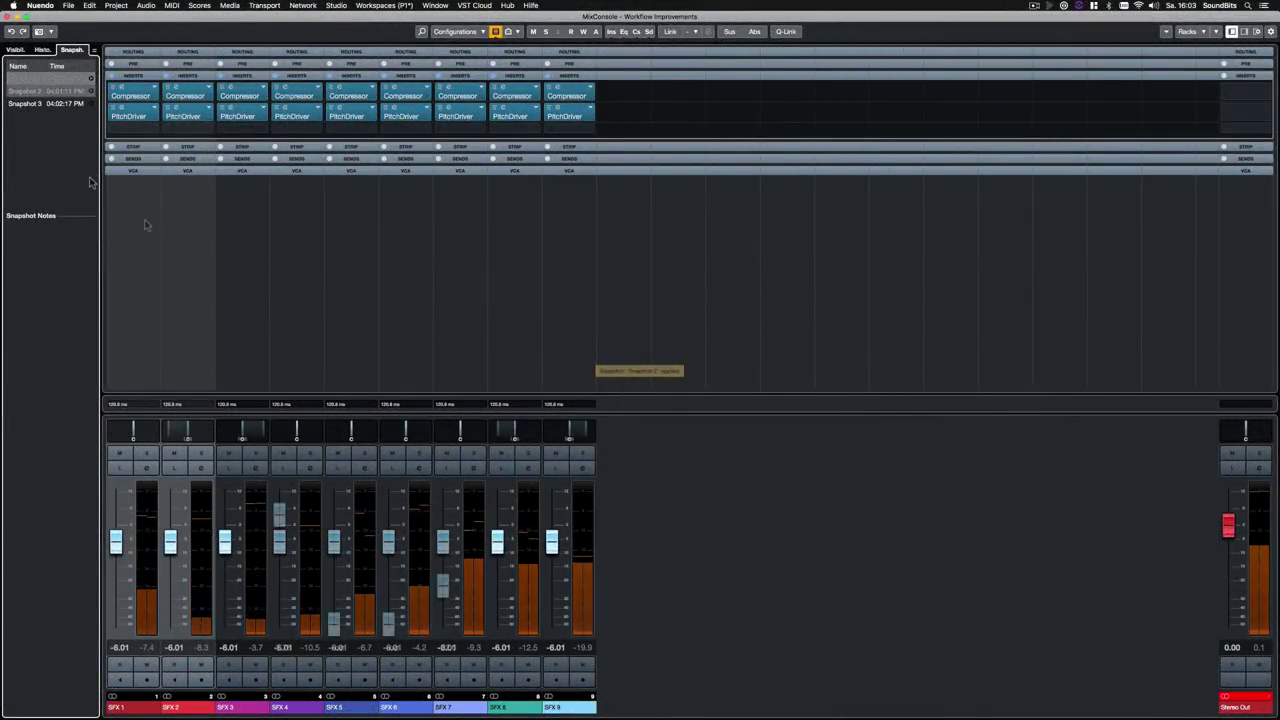
key("shift+space")
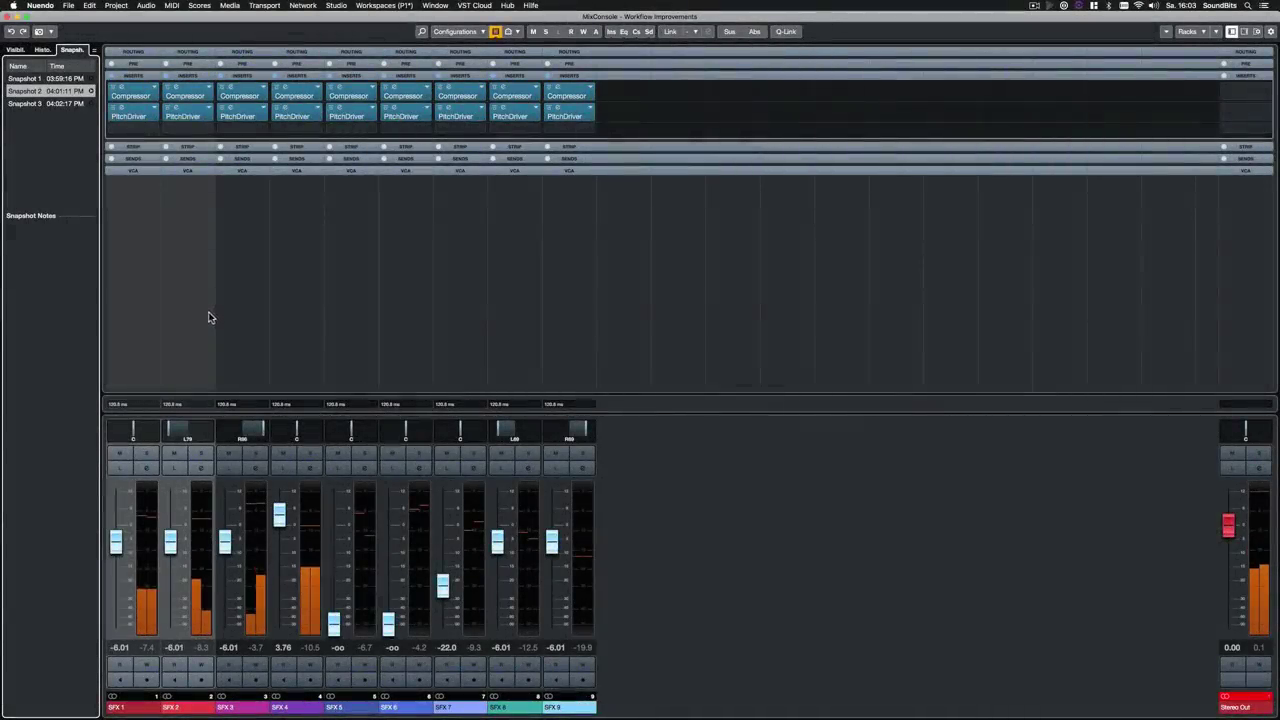
key("shift+i")
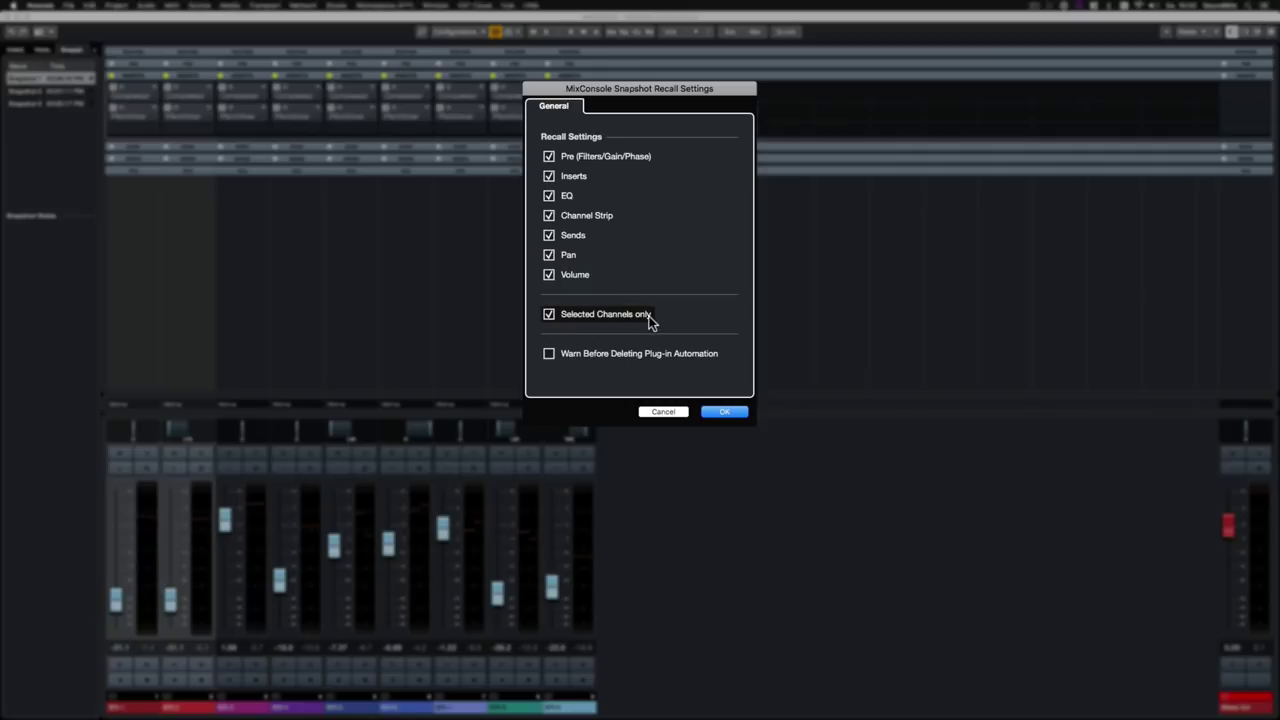
Confirm the Selected Channels only recall setting and raise SFX 4 to about -2.76 dB.
key("Return")
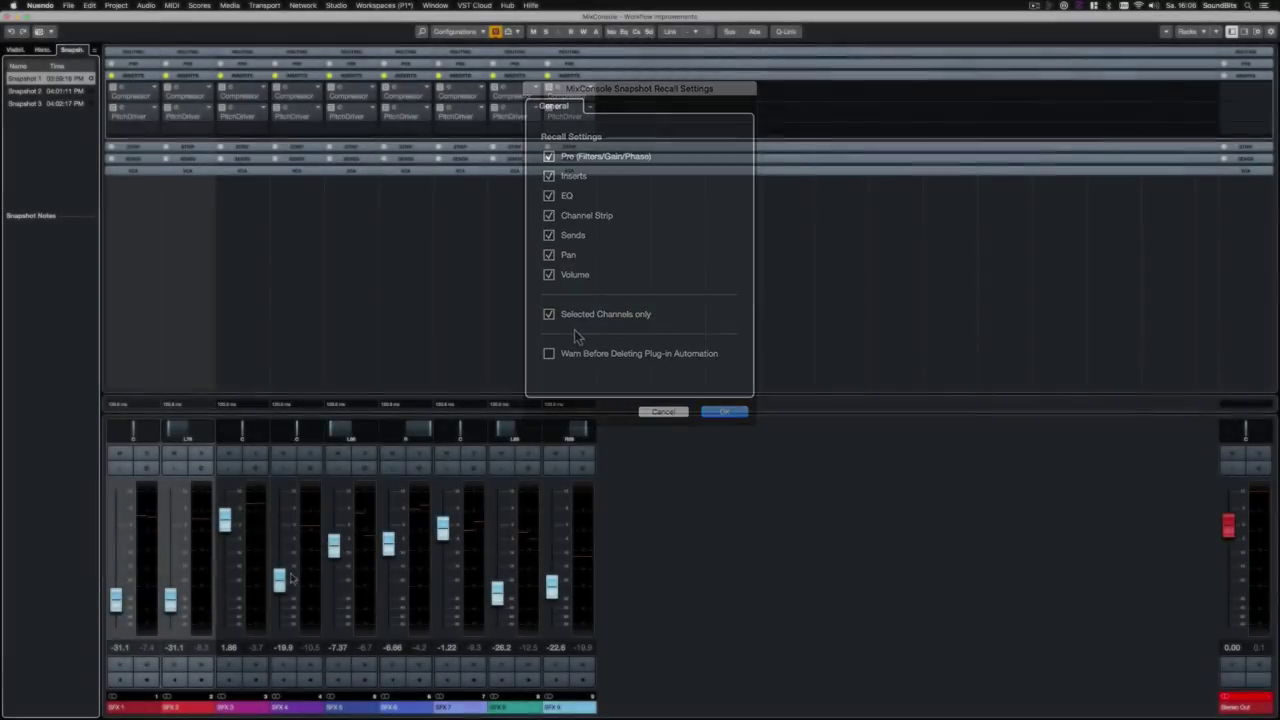
left_click_drag(288, 555, 335, 568)
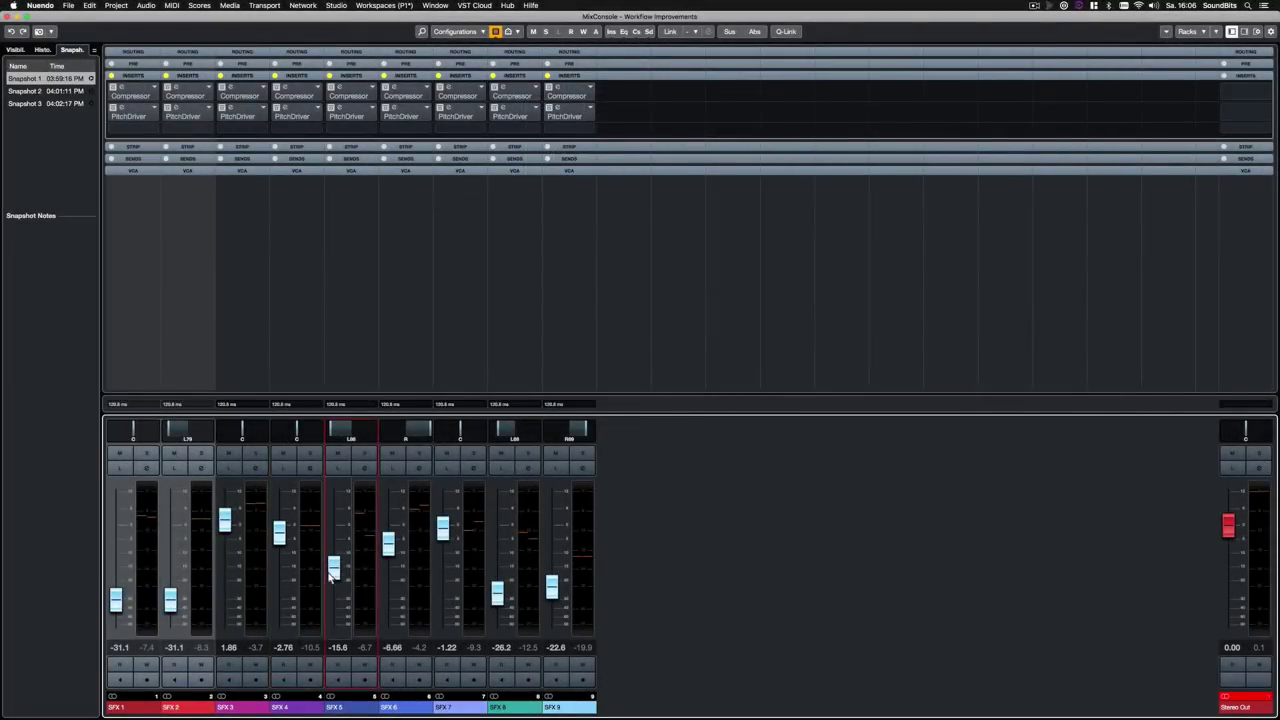
Overwrite Snapshot 1 with the current mix using Update Selected Snapshot.
left_click(51, 32)
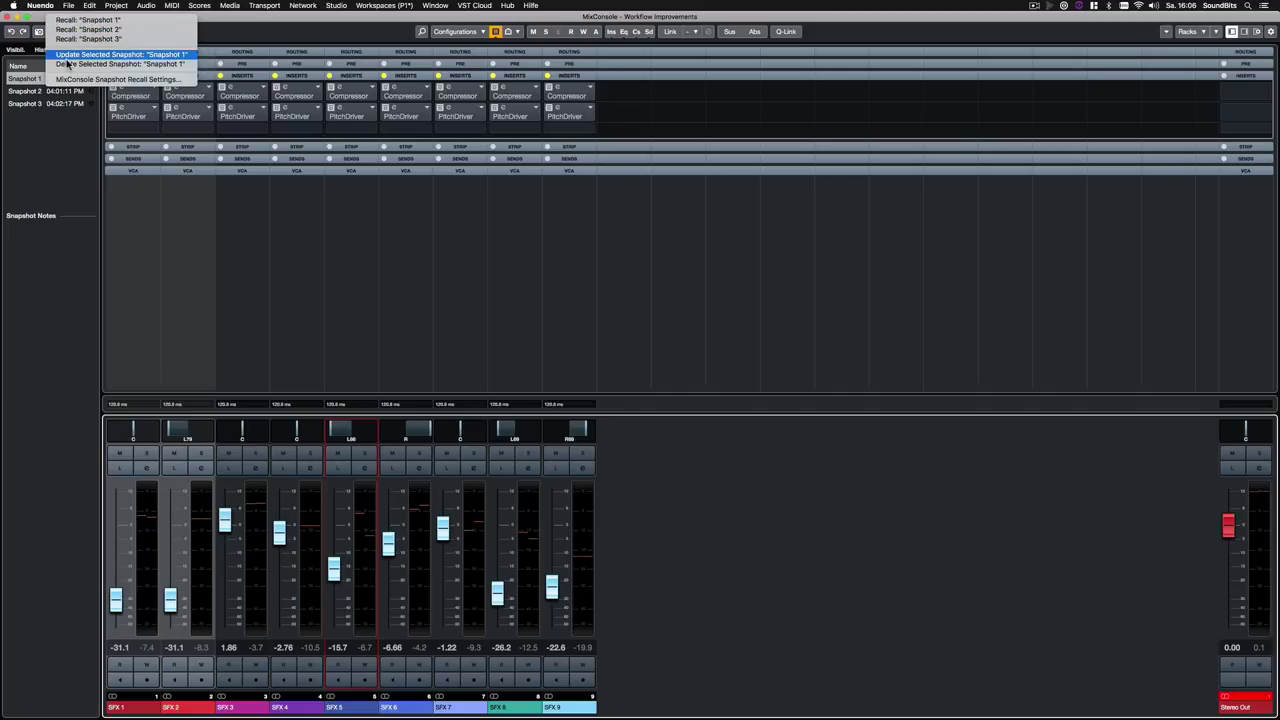
left_click(72, 55)
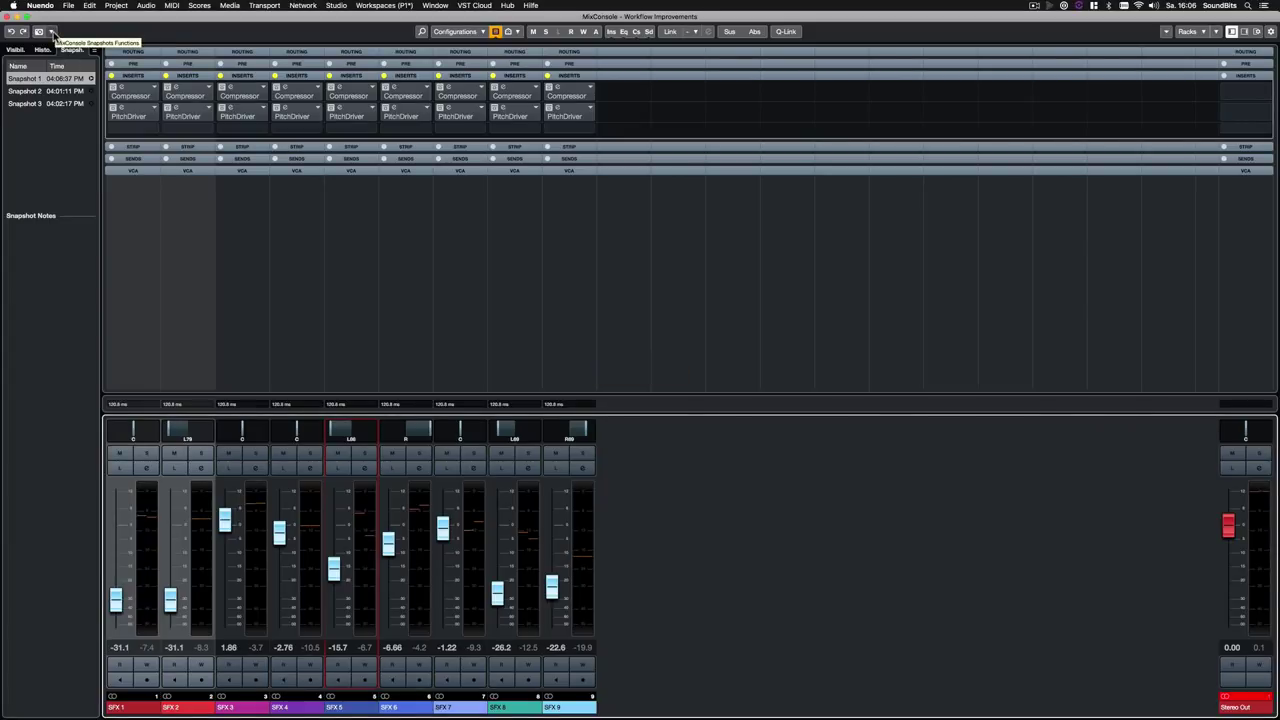
left_click(52, 33)
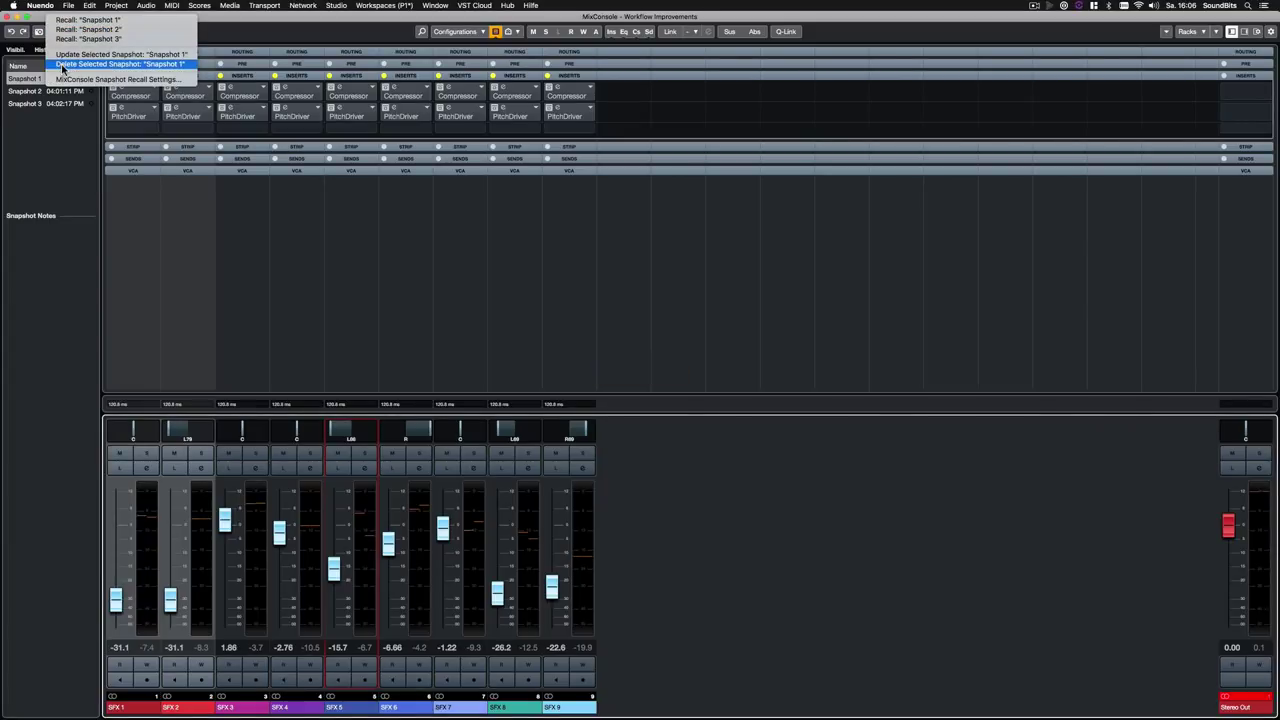
left_click(37, 108)
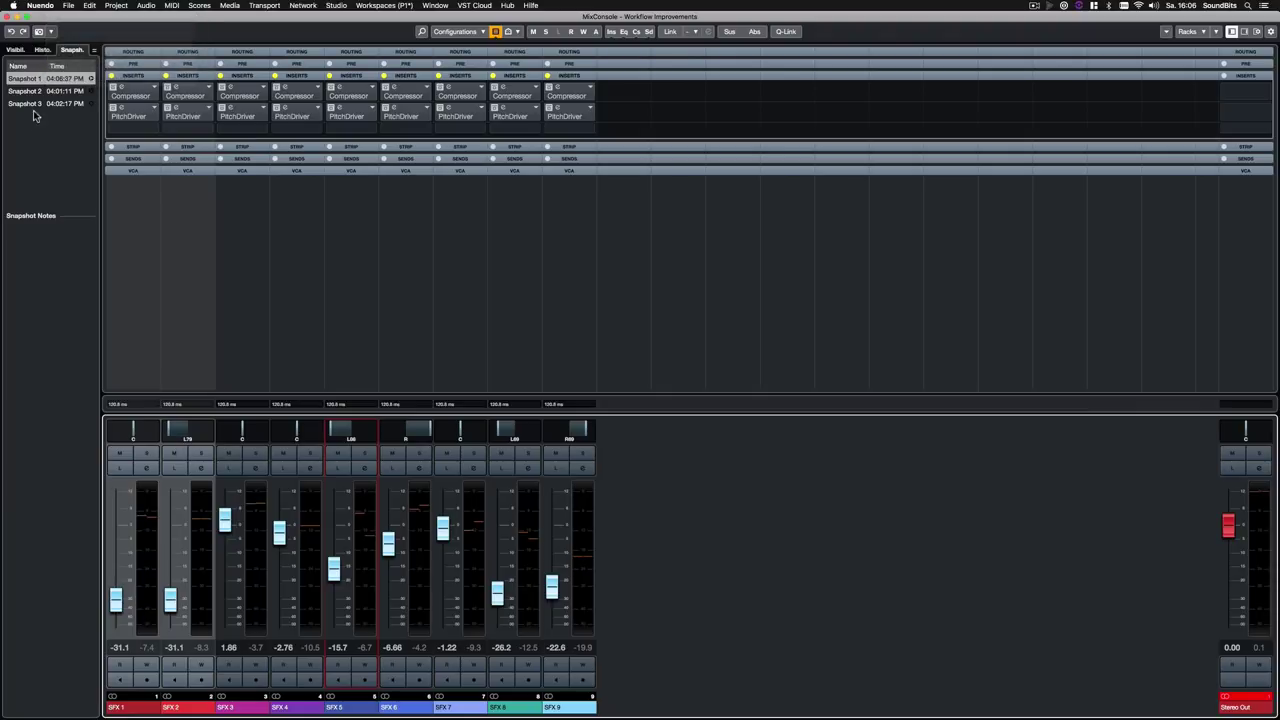
Delete Snapshots 1, 2 and 3 from the snapshot list.
right_click(36, 79)
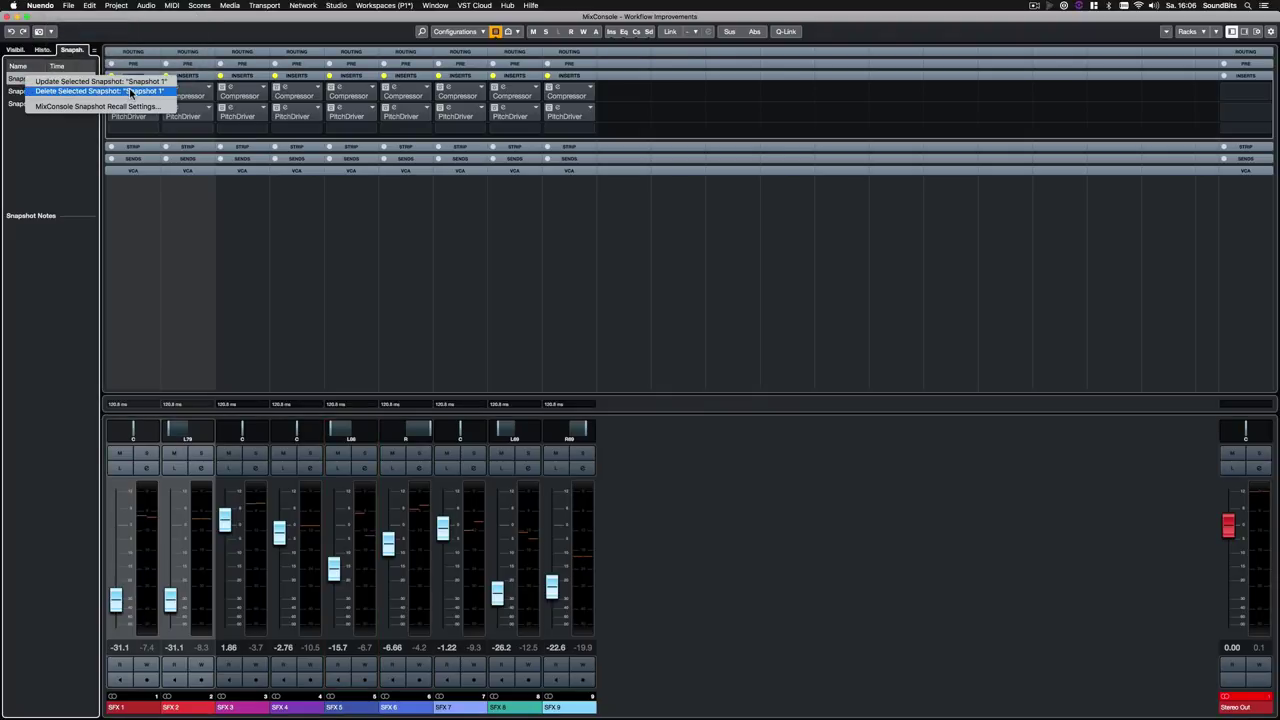
left_click(130, 91)
right_click(46, 80)
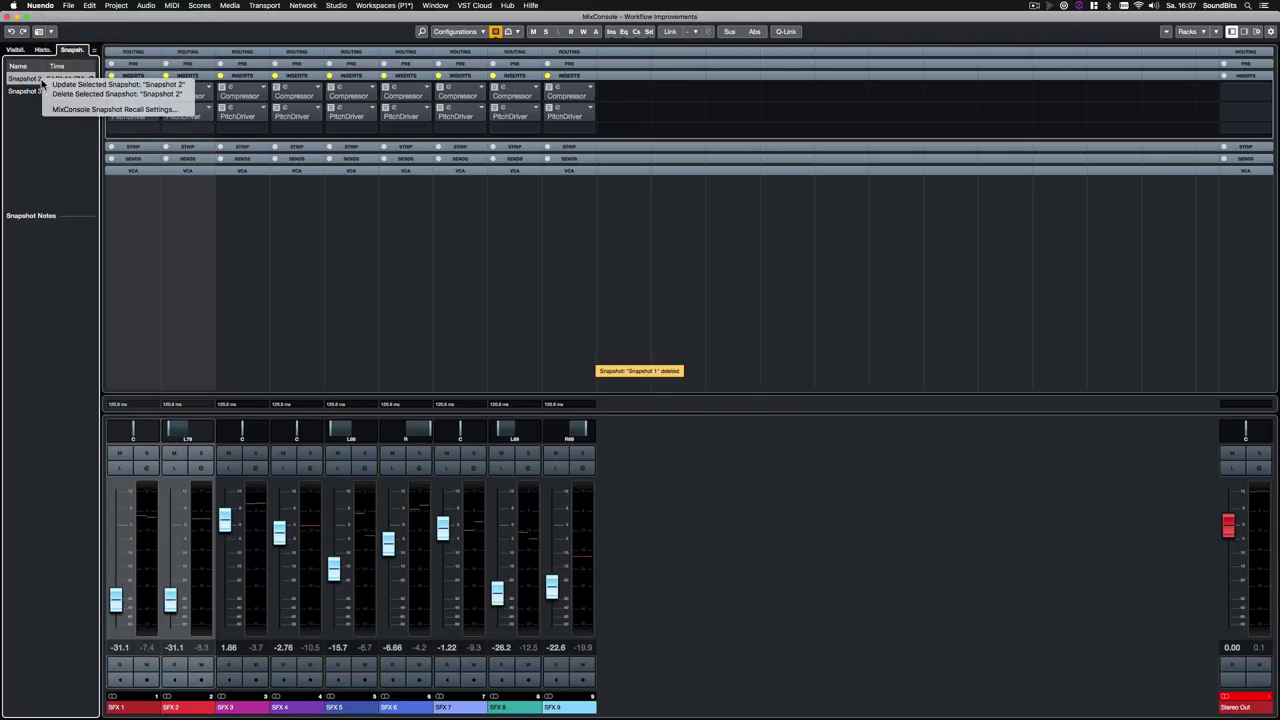
left_click(55, 96)
right_click(30, 79)
left_click(100, 93)
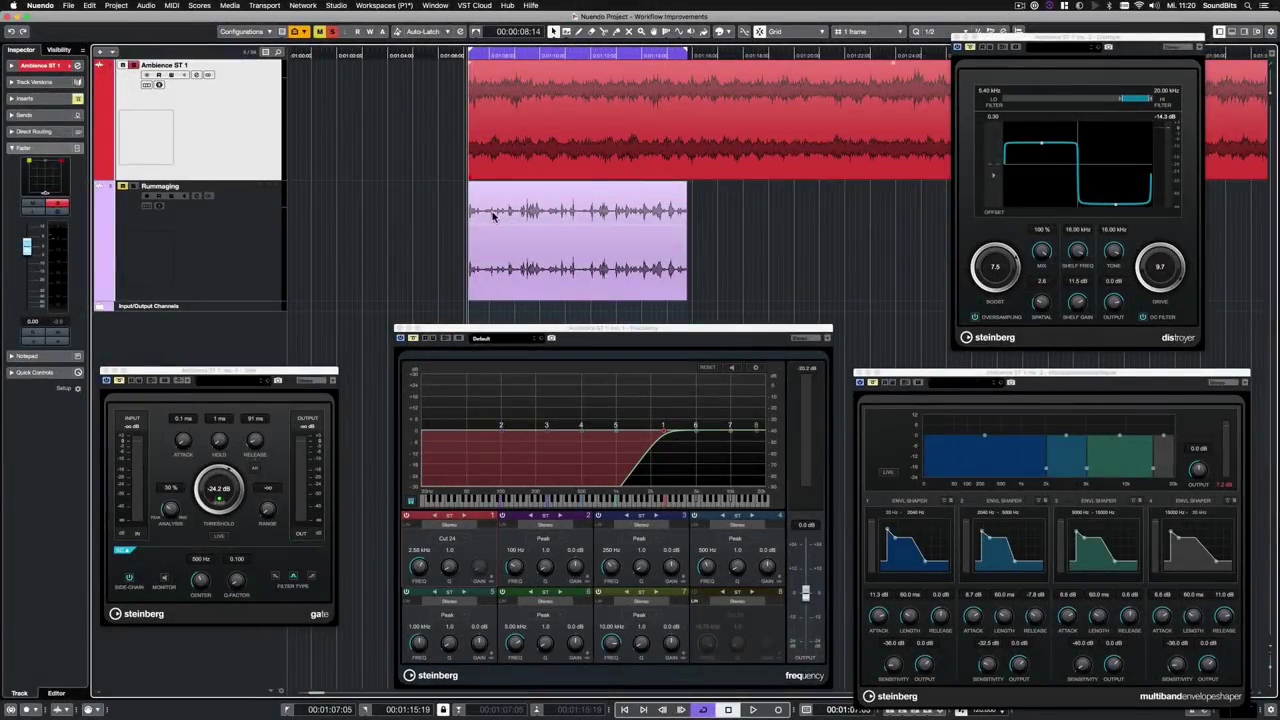
Audition the Ambience clip, then select the Rummaging track and audition it too.
key("space")
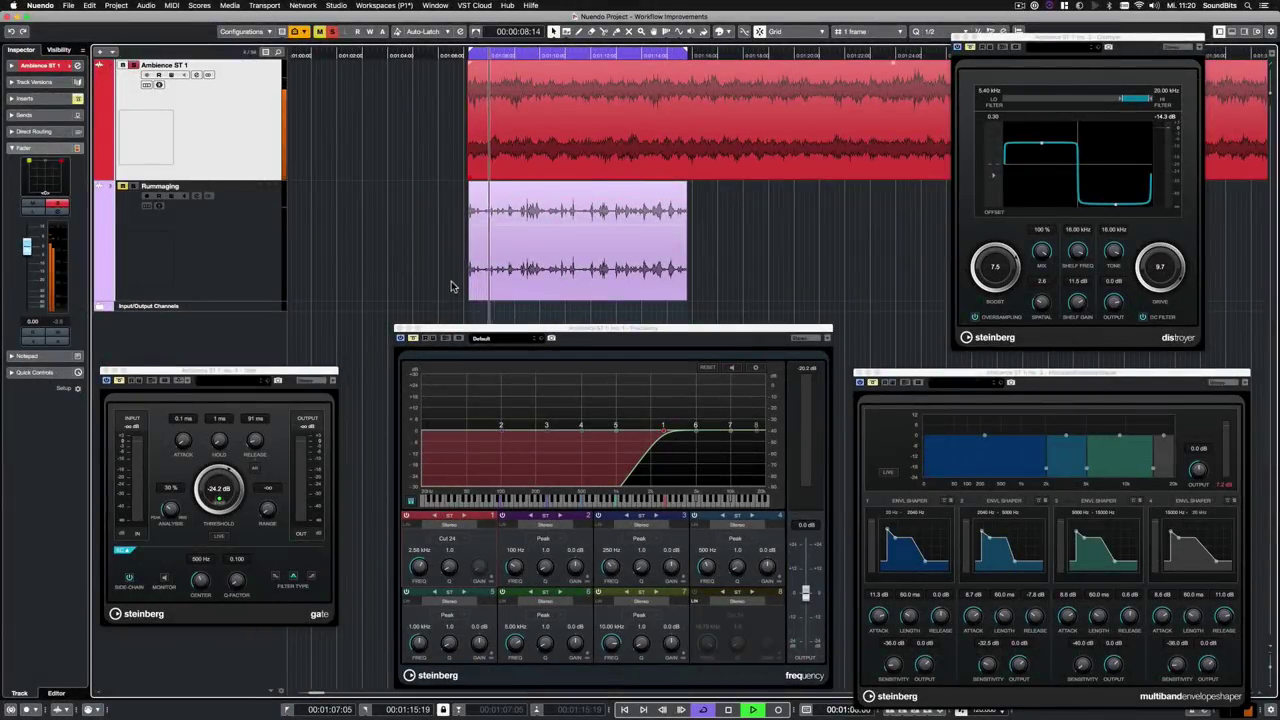
key("space")
left_click(252, 241)
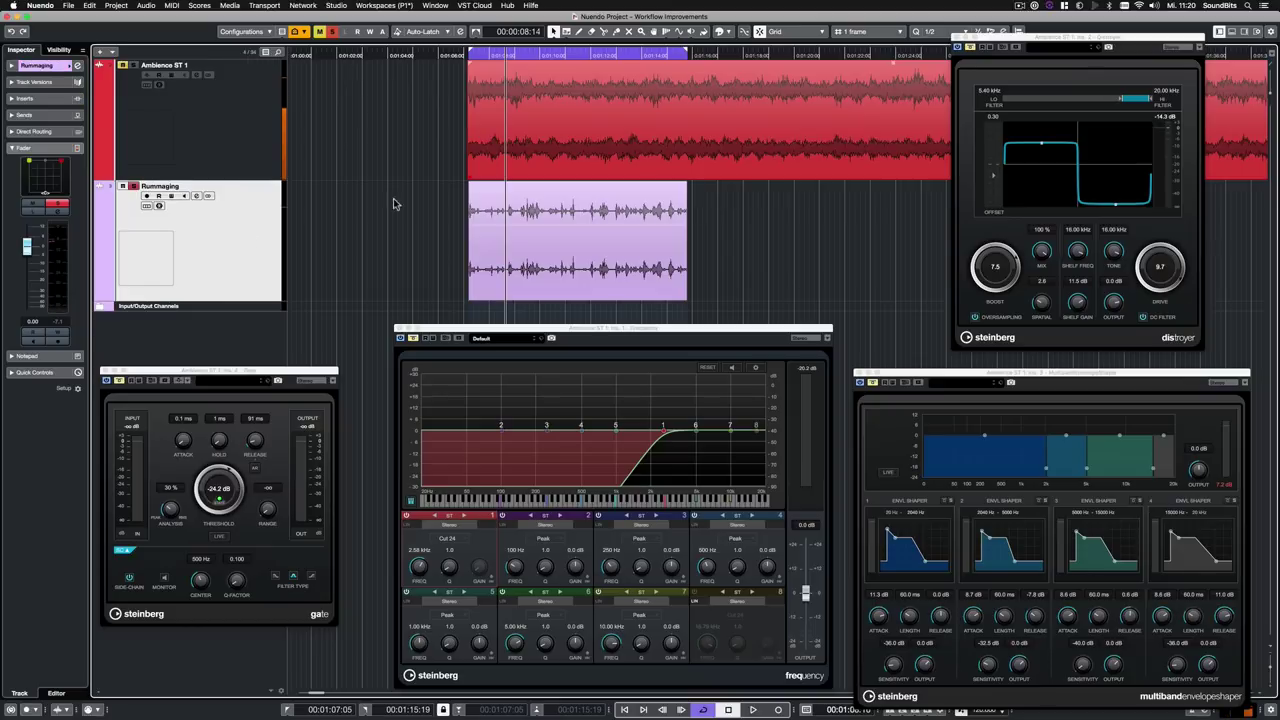
key("space")
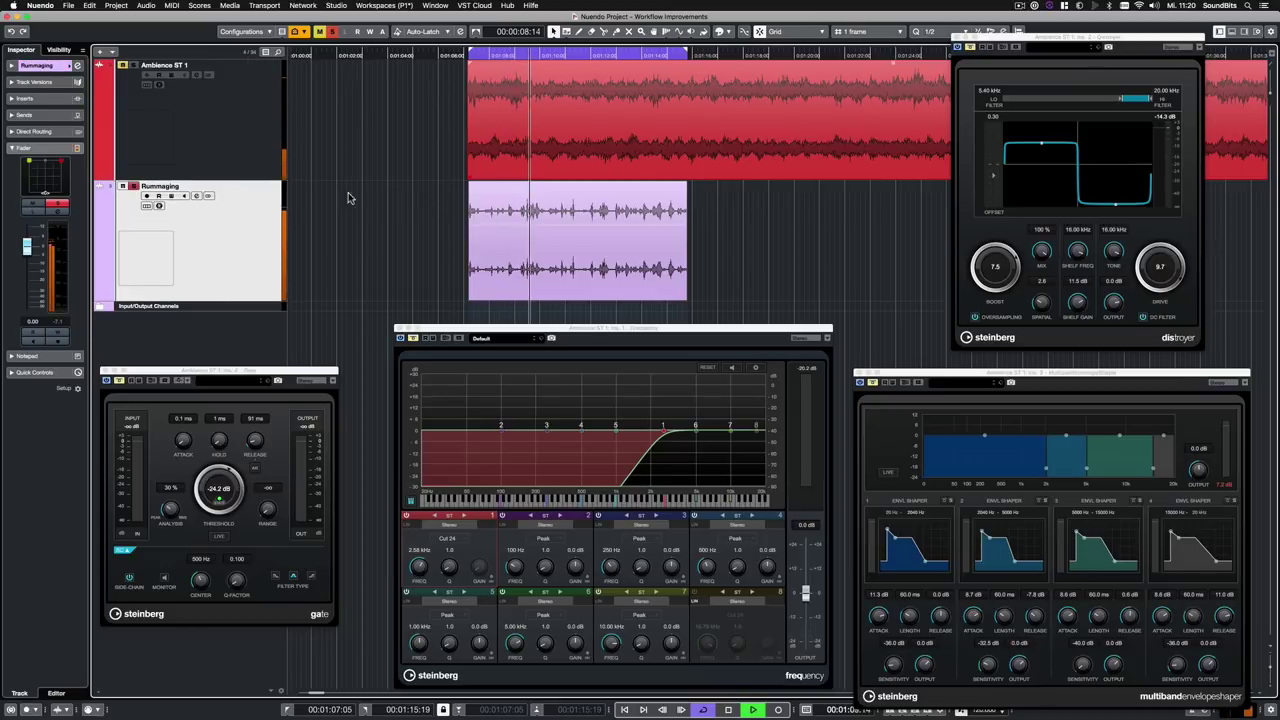
key("space")
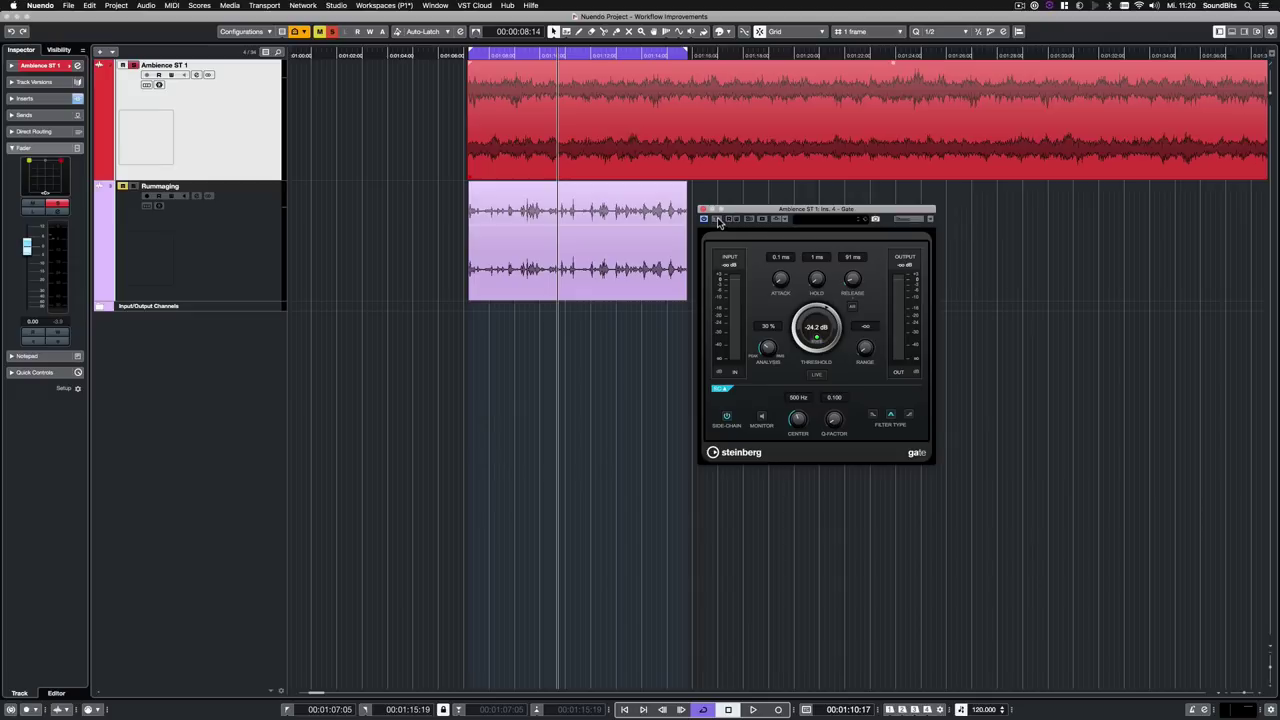
Enable the Gate's side-chain and add Rummaging as a pre-fader side-chain input.
left_click(779, 219)
left_click(785, 220)
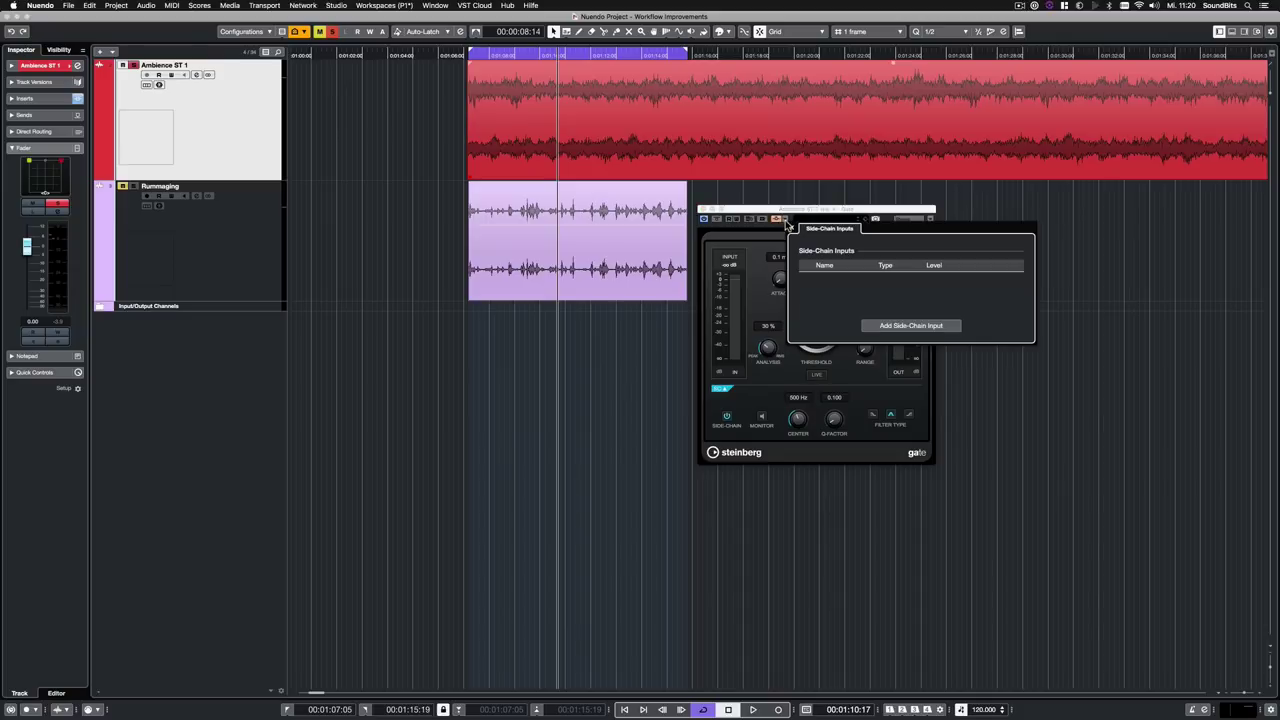
left_click(946, 328)
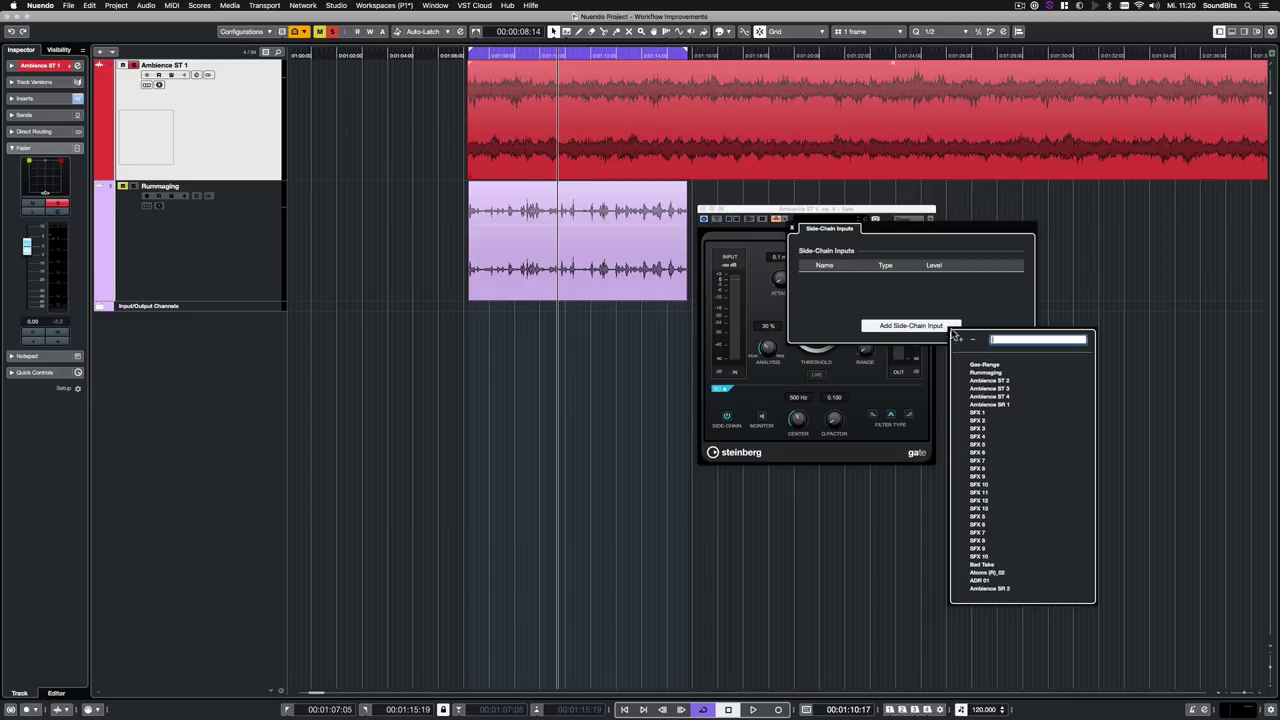
left_click(1003, 374)
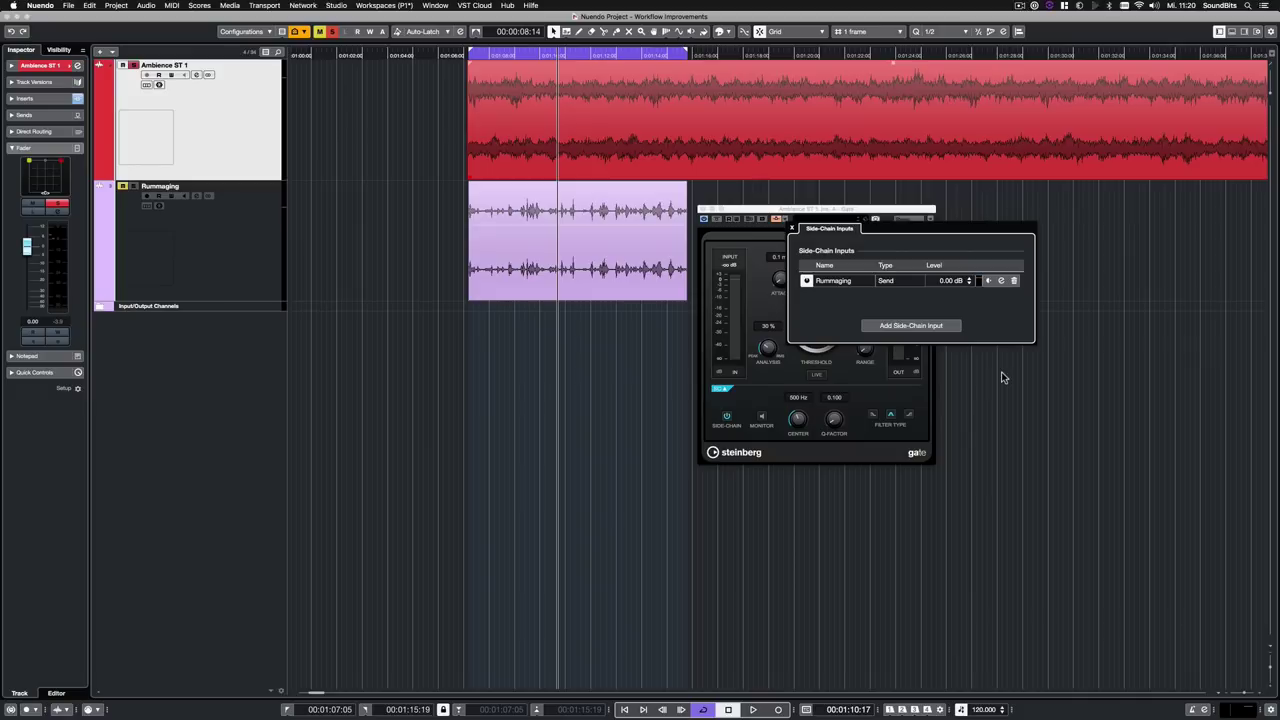
left_click(988, 283)
Pull the Rummaging channel's volume fully down, then play from the left locator.
left_click(1001, 282)
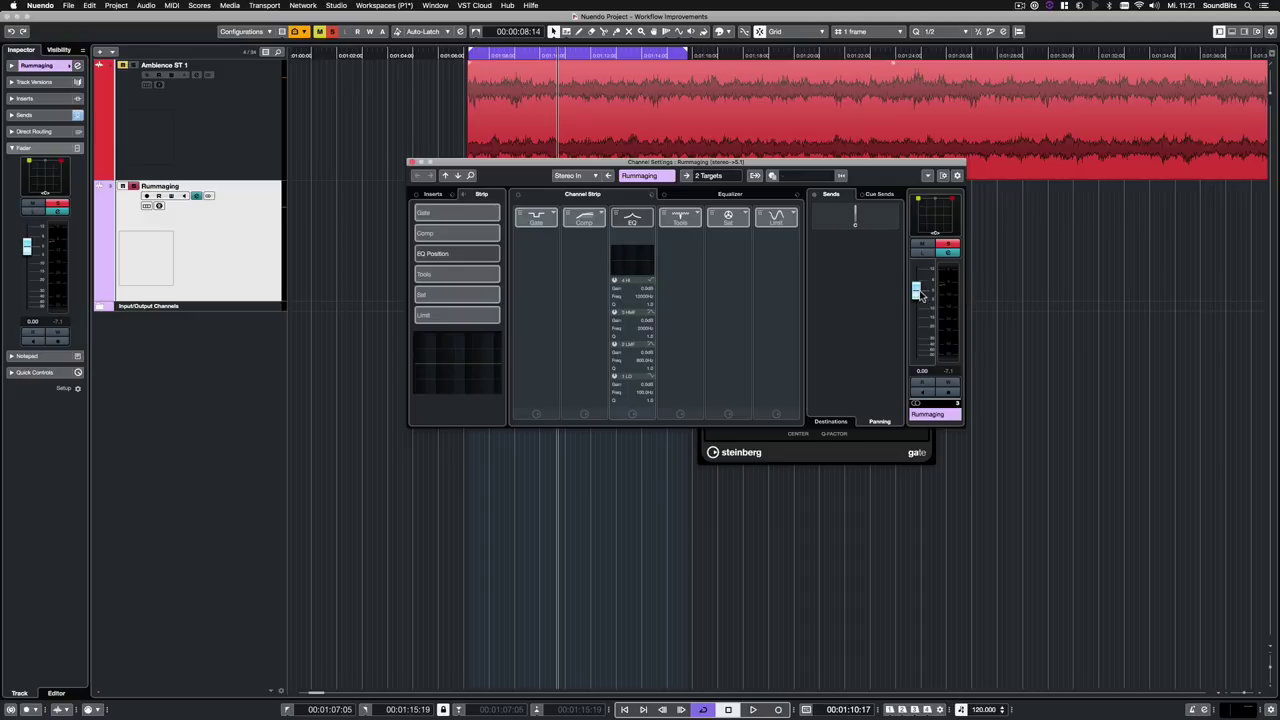
left_click_drag(916, 291, 924, 374)
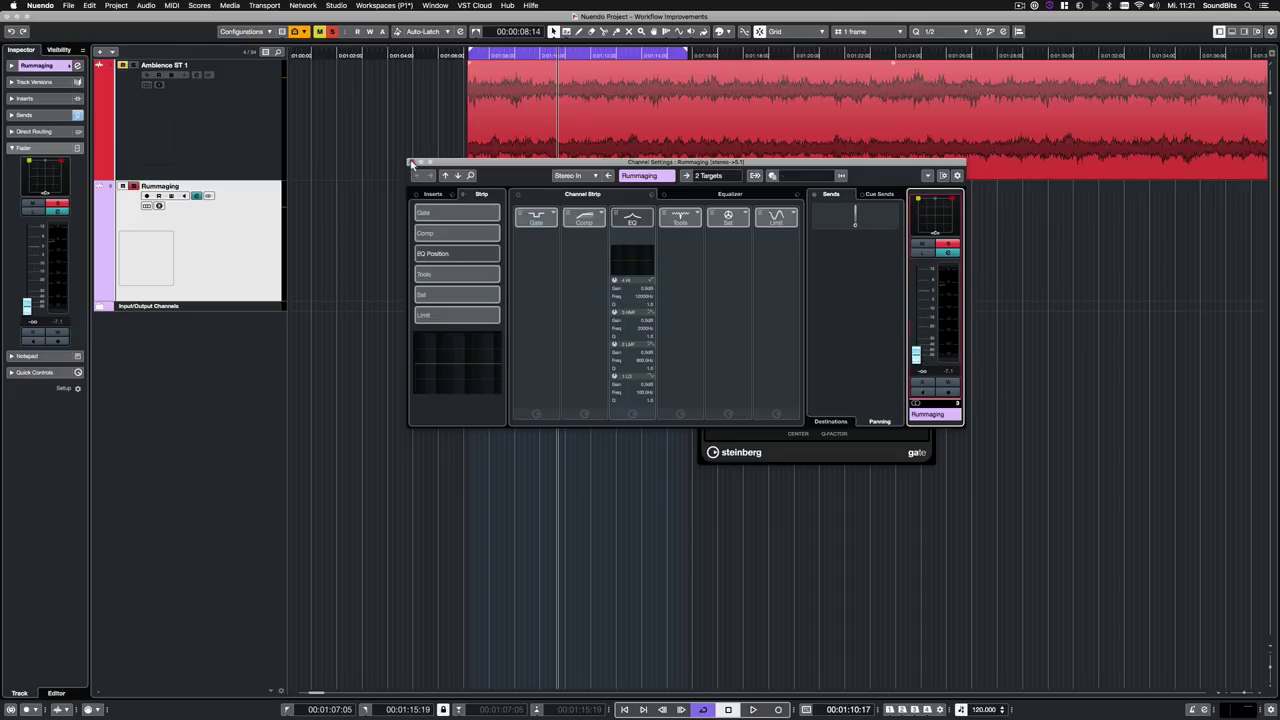
left_click(411, 163)
key("KP_1")
key("KP_Enter")
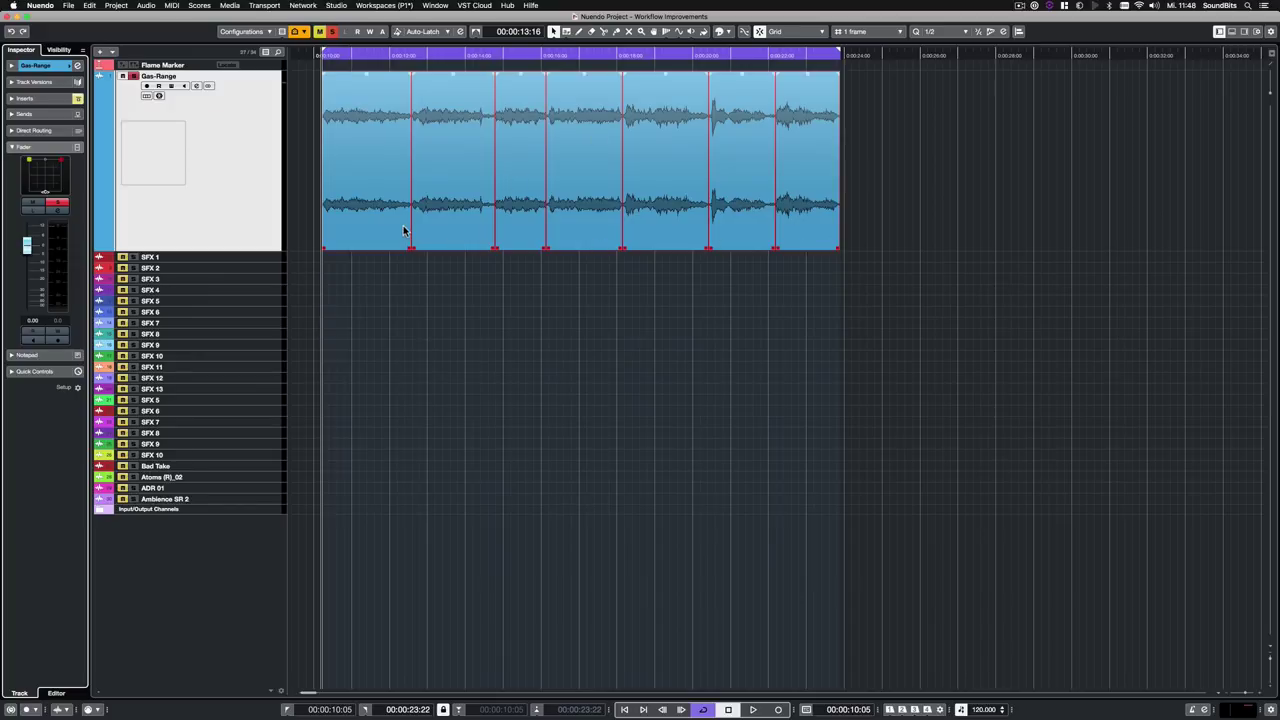
left_click(89, 5)
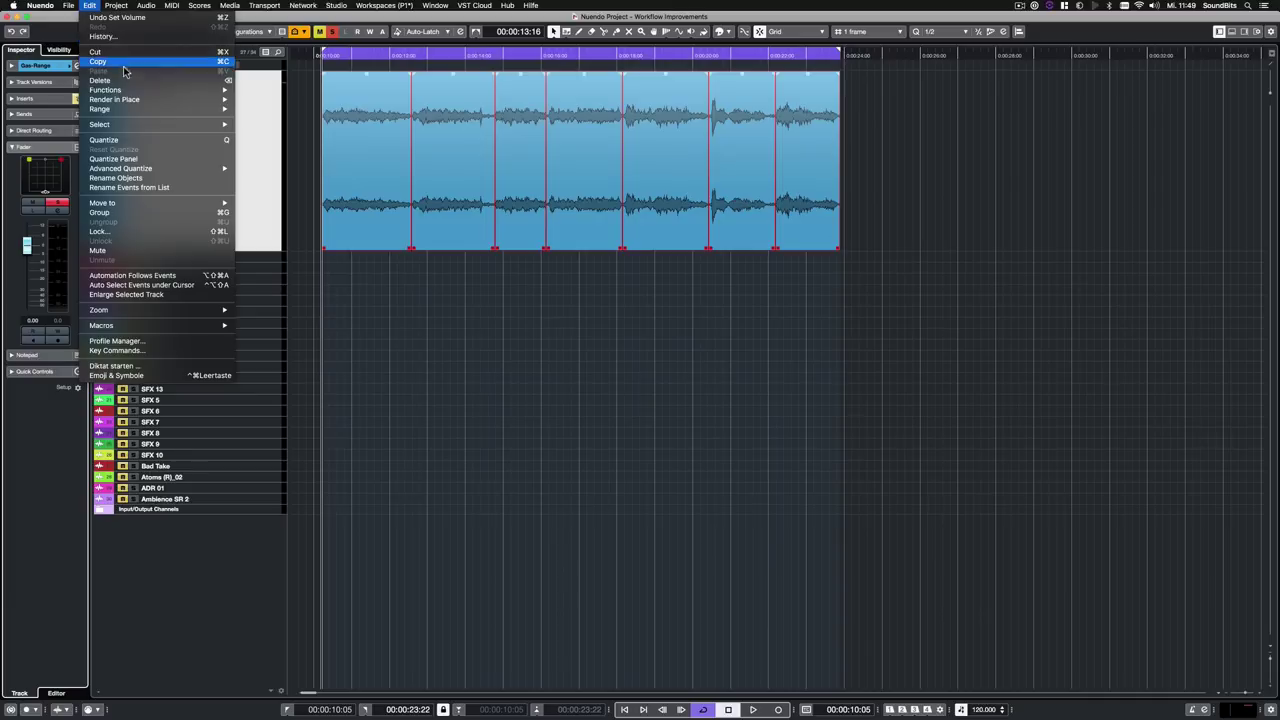
mouse_move(130, 92)
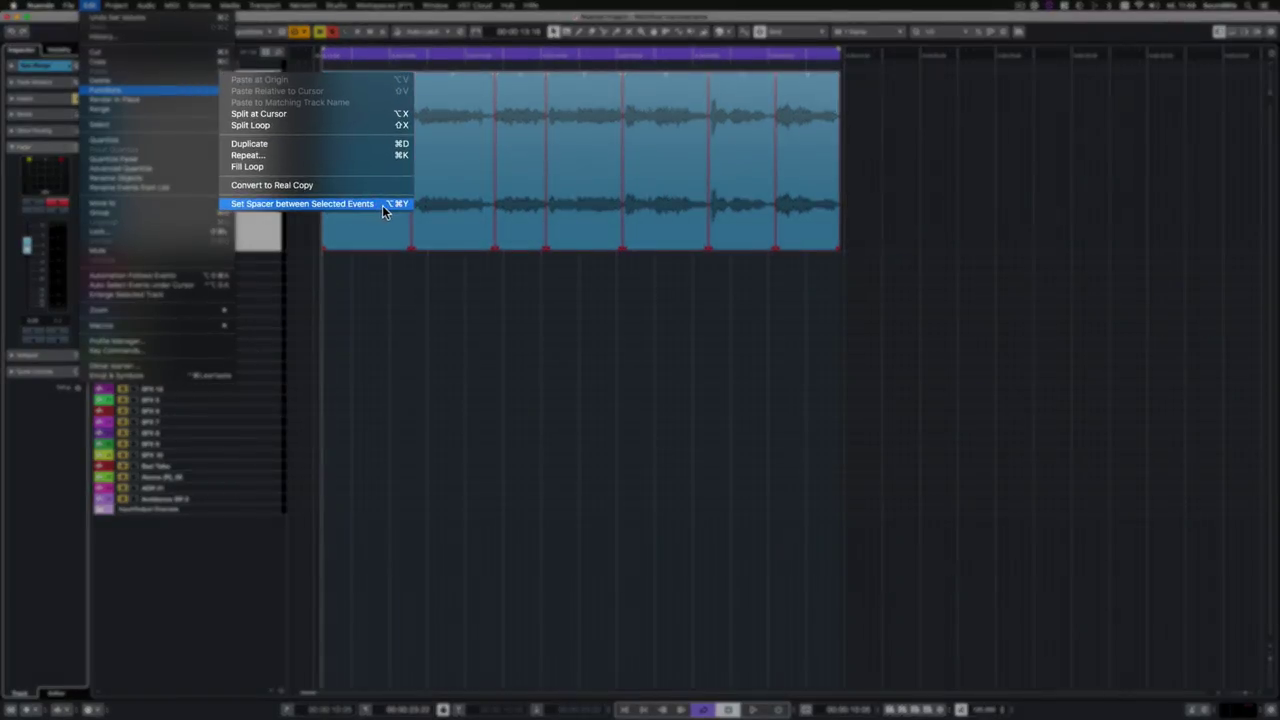
left_click(382, 204)
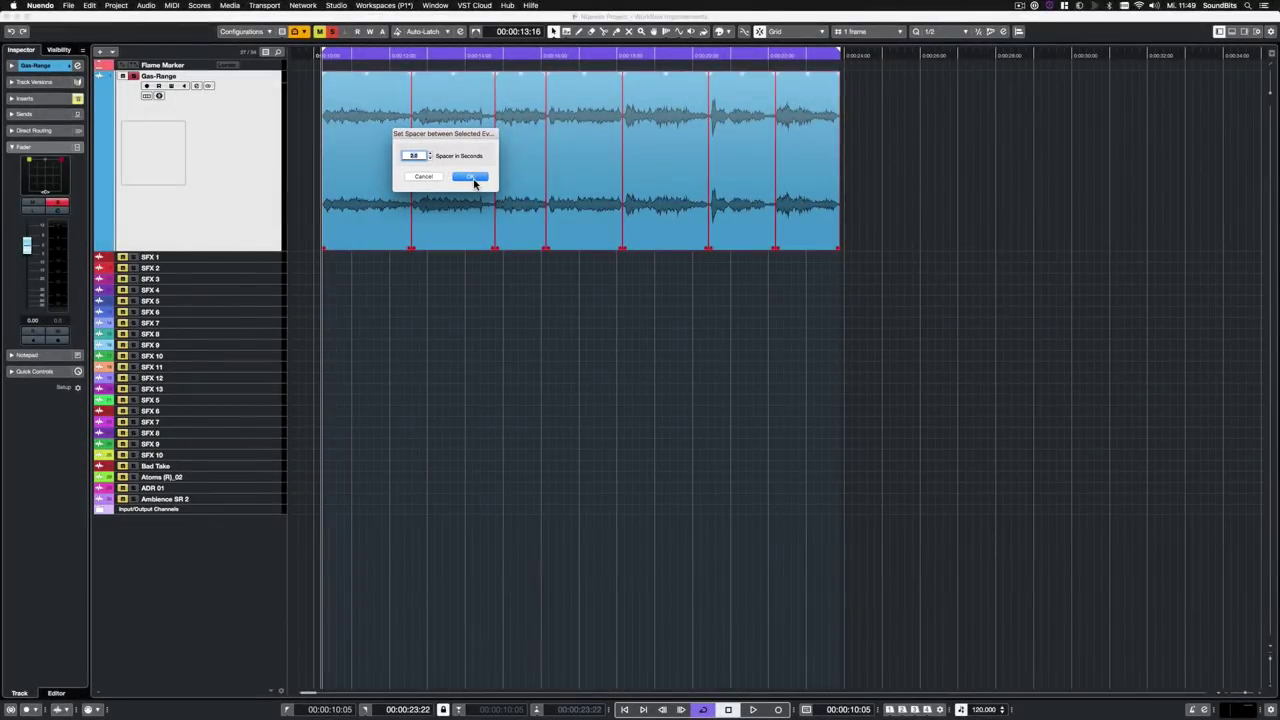
left_click(474, 179)
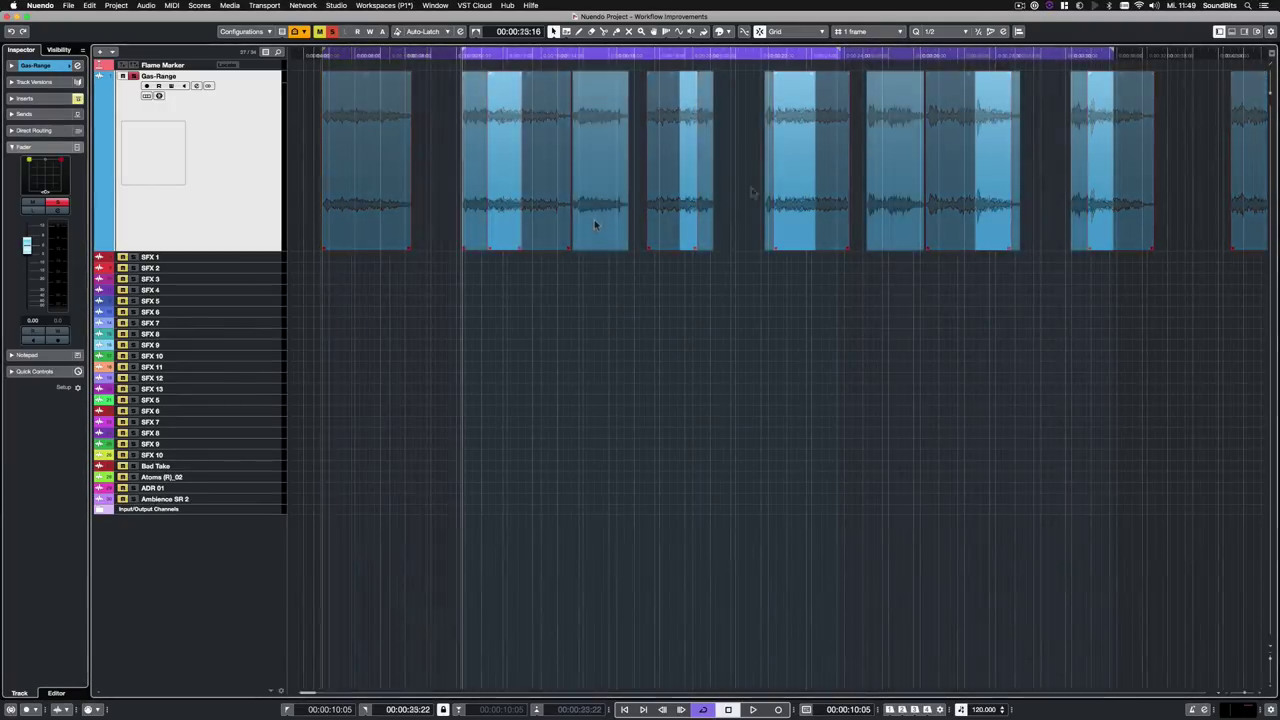
Create marker ranges above the gas events, then try moving the first event via Edit > Move to > Selected Track.
key("alt+shift+q")
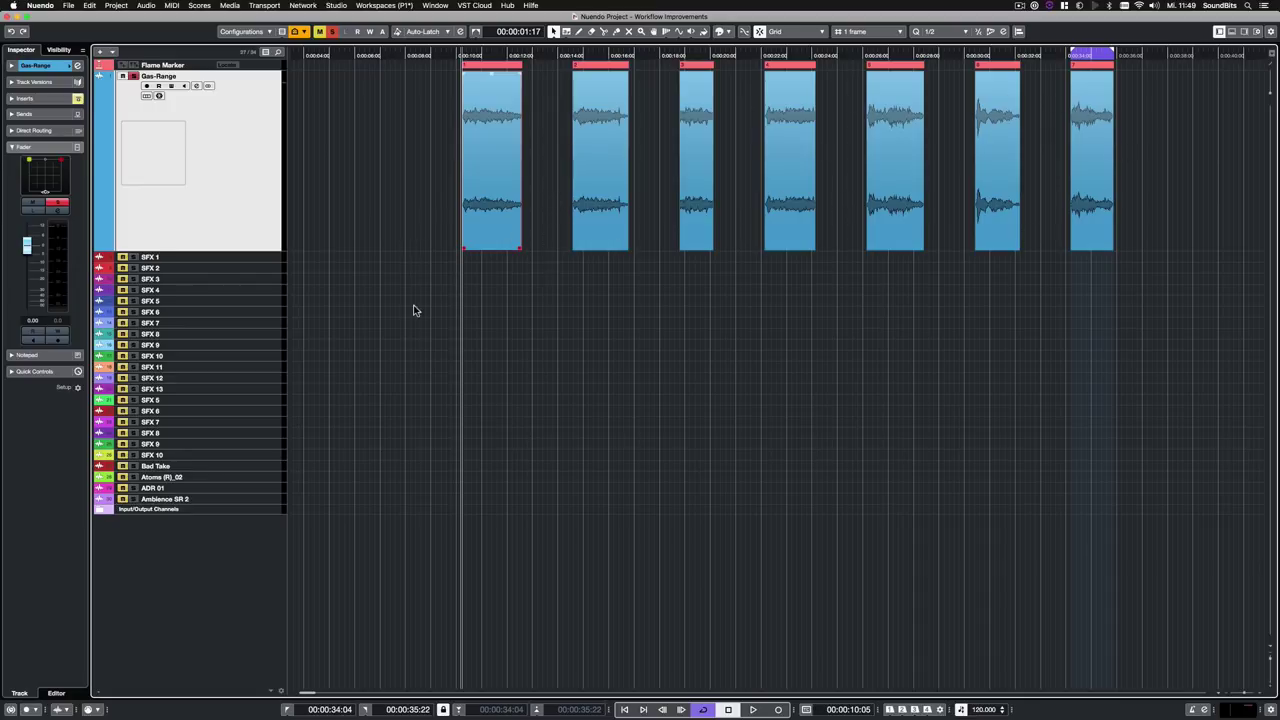
left_click_drag(414, 310, 521, 220)
left_click(89, 5)
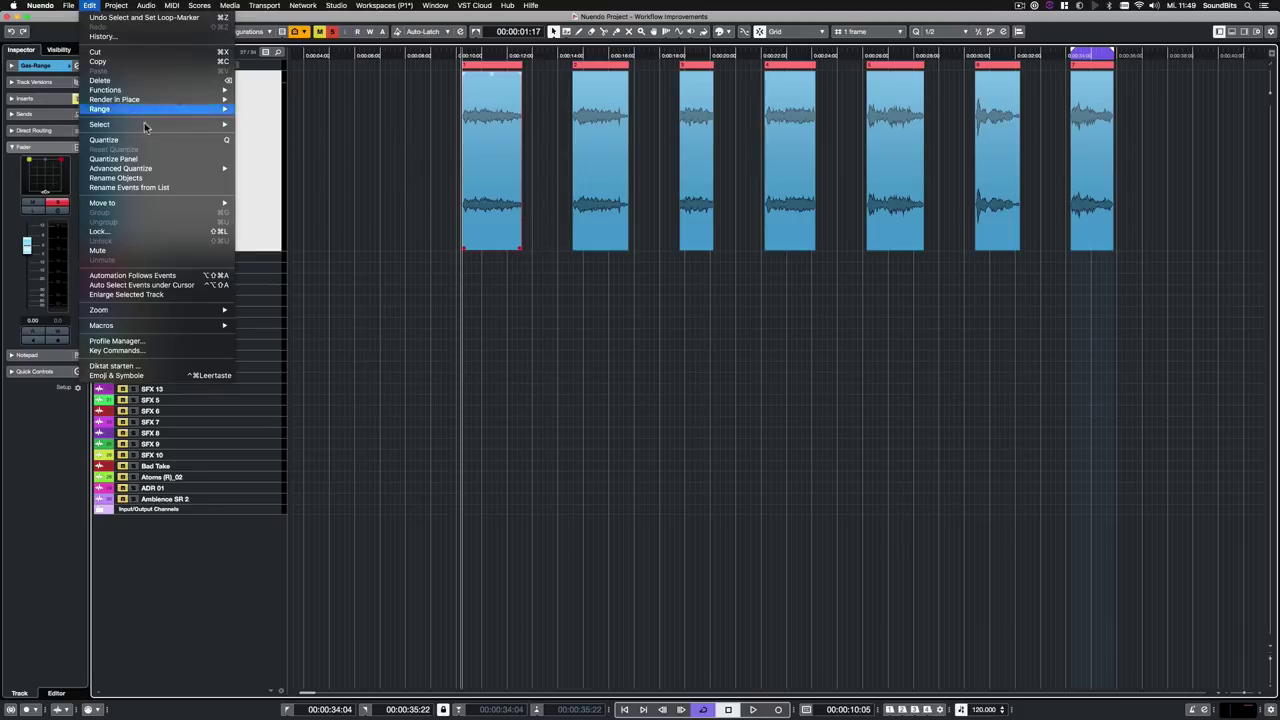
mouse_move(159, 203)
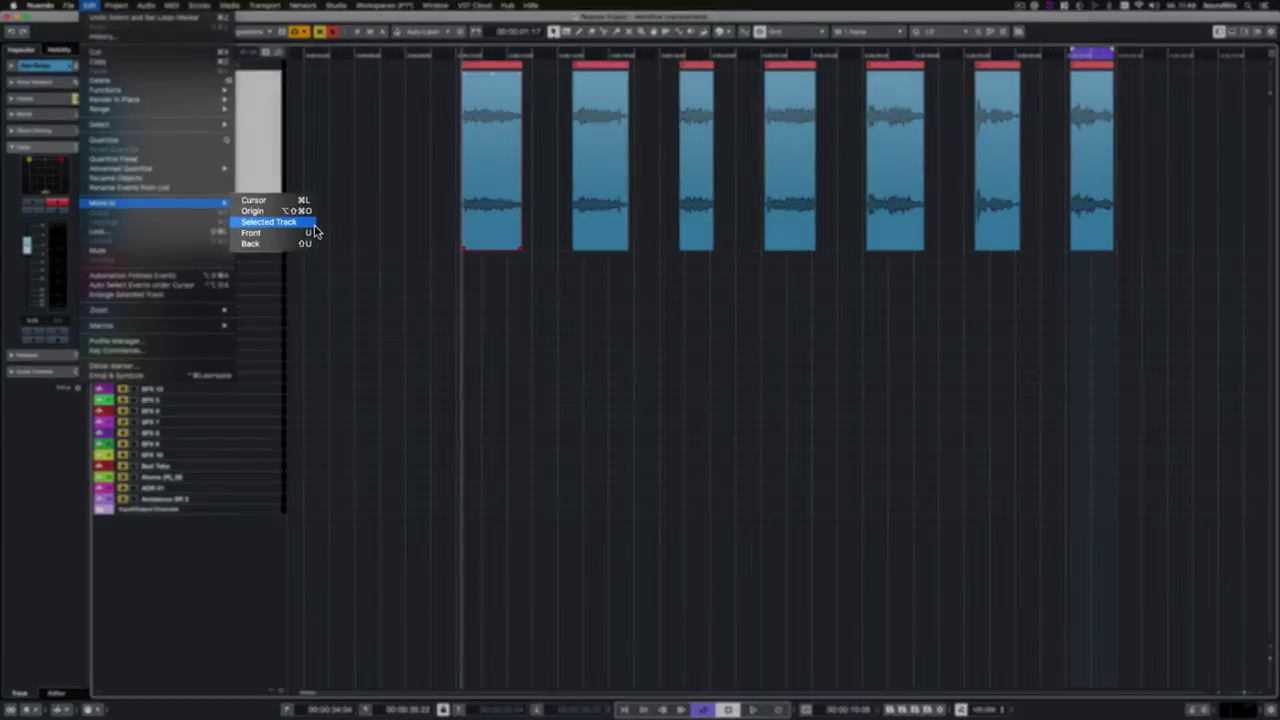
left_click(309, 224)
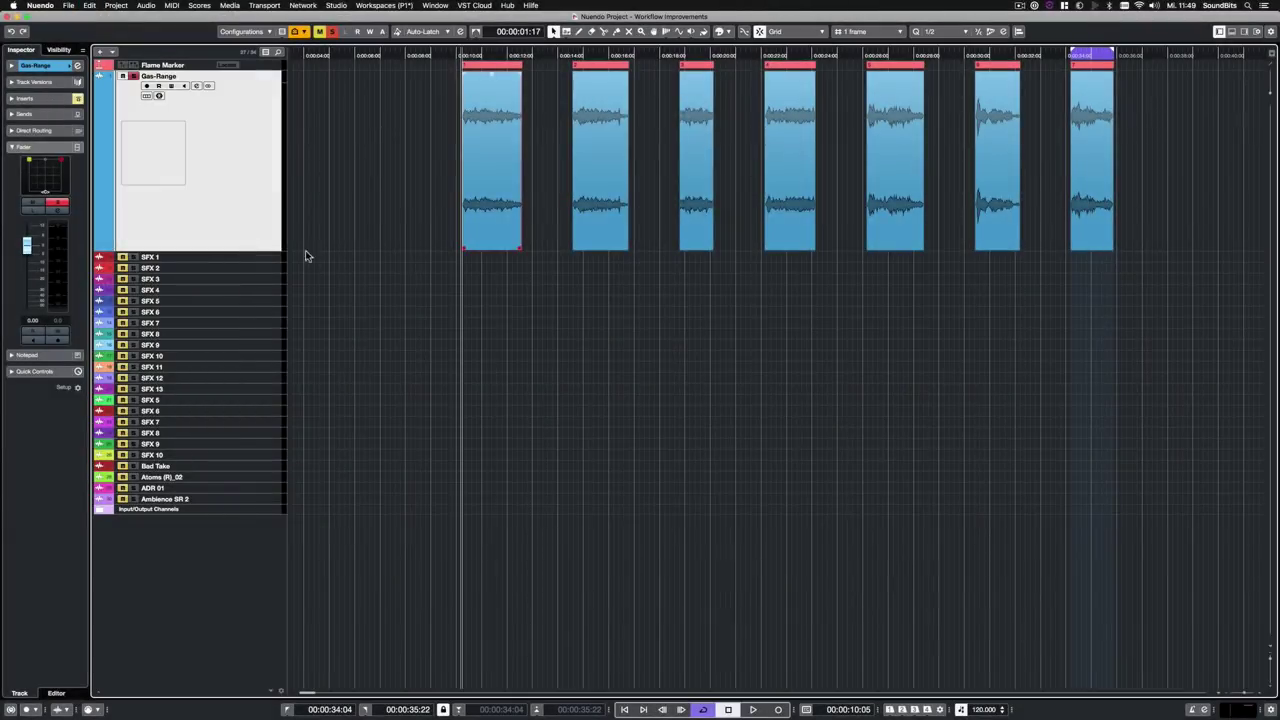
left_click_drag(400, 214, 493, 141)
Move the first gas event onto track SFX 1 with Move to Selected Track.
left_click(190, 257)
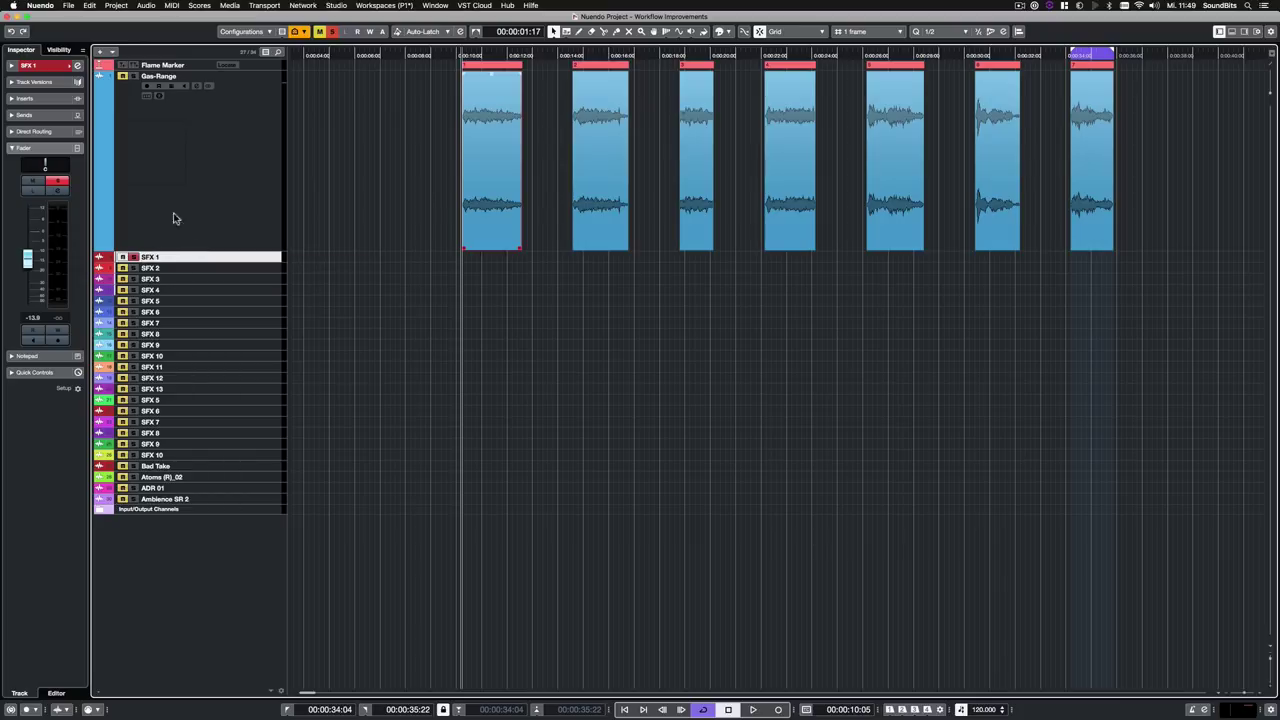
left_click(90, 5)
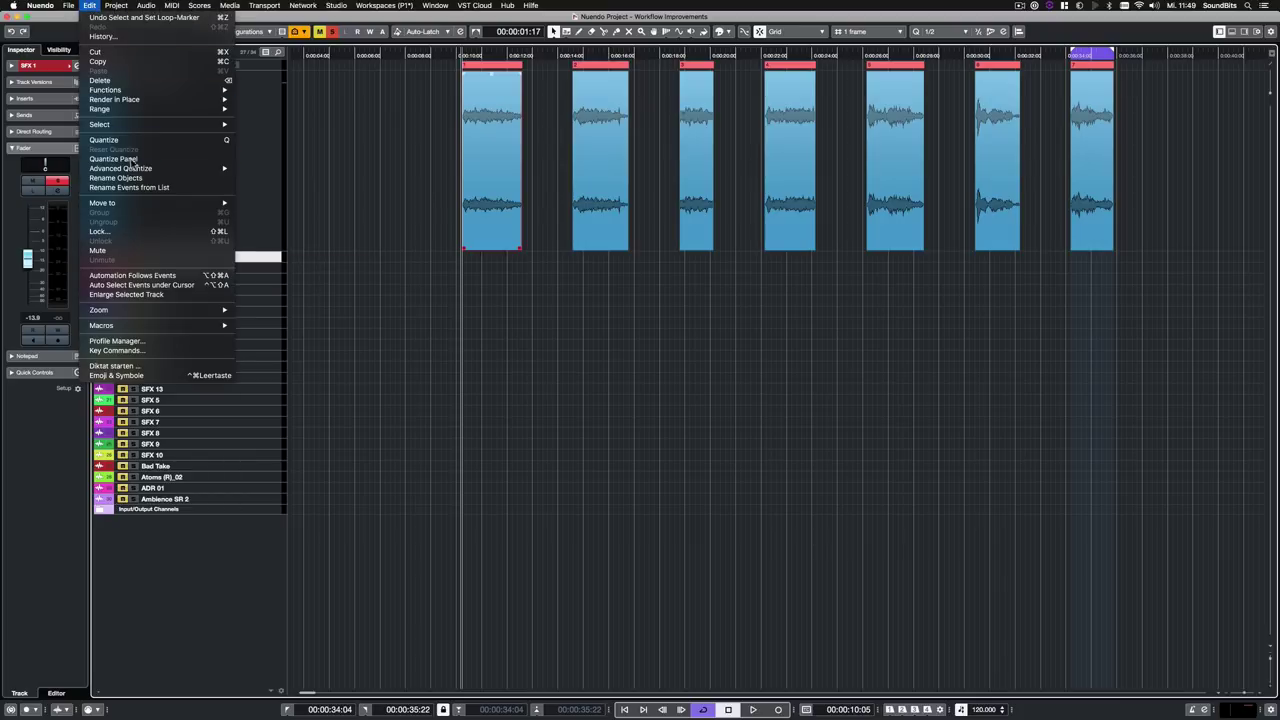
mouse_move(133, 204)
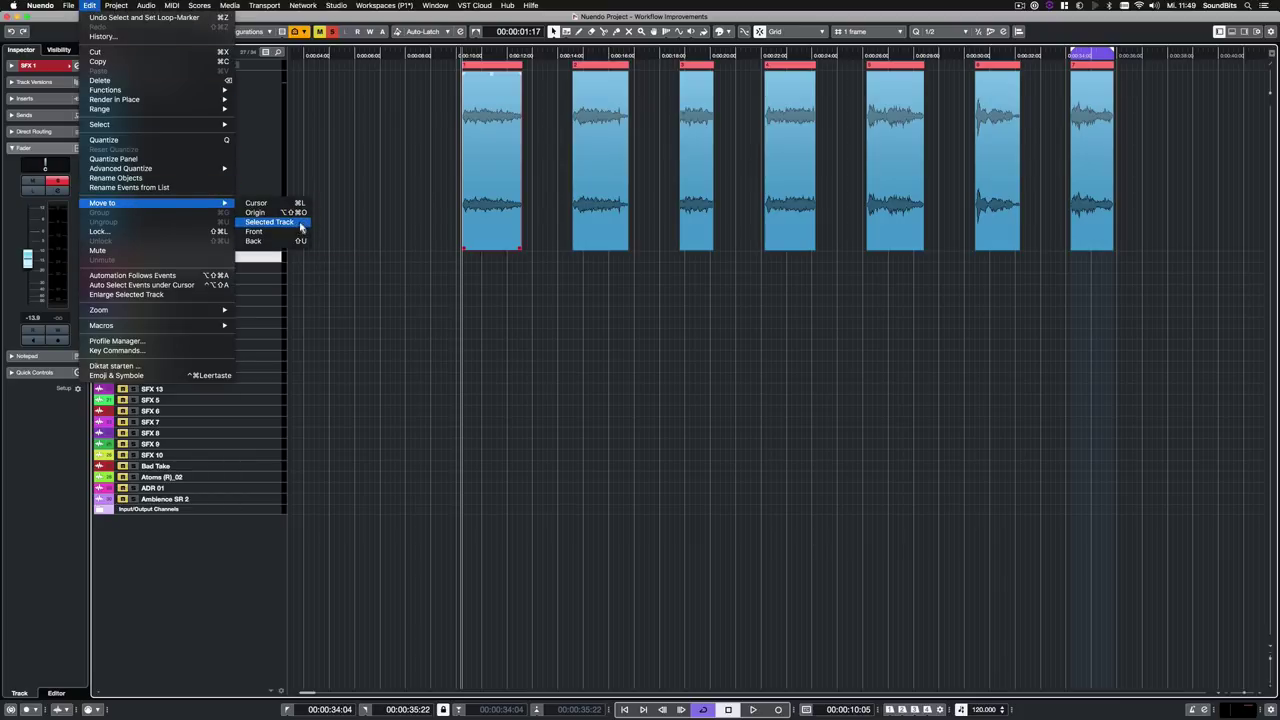
left_click(290, 222)
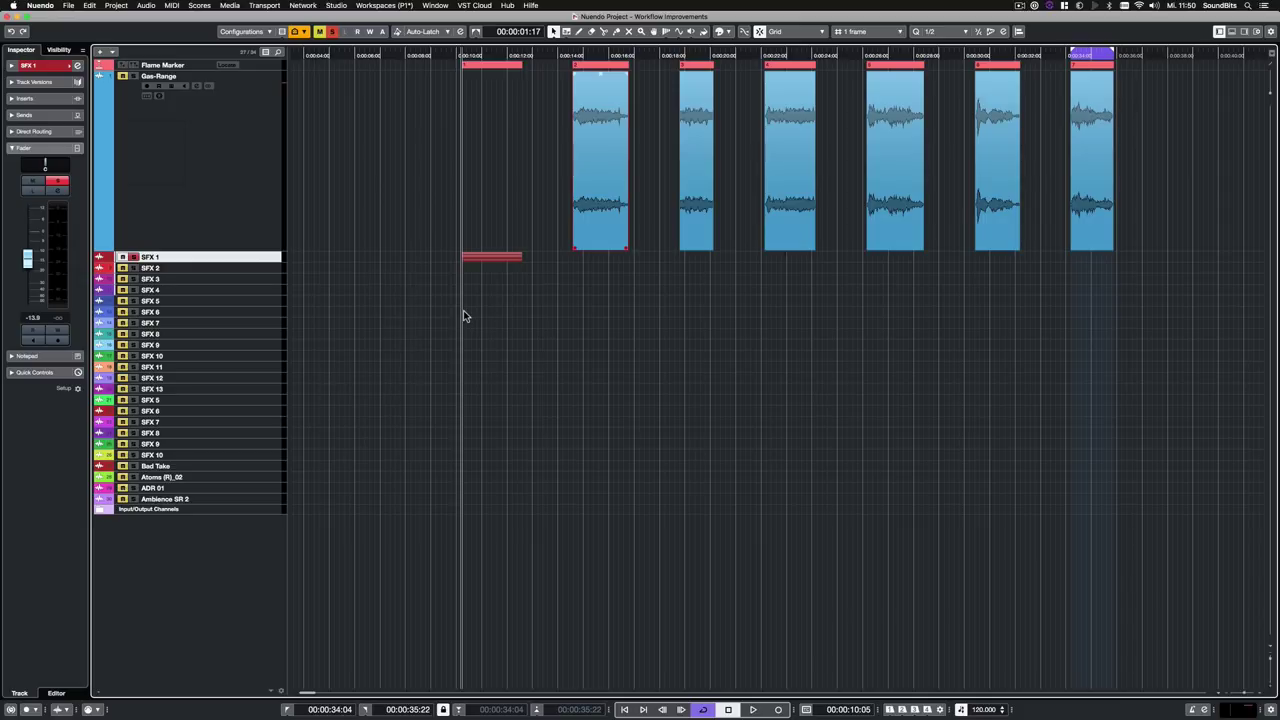
Move the remaining gas events onto SFX 2 through SFX 7 and open Direct Offline Processing.
key("ctrl+shift")
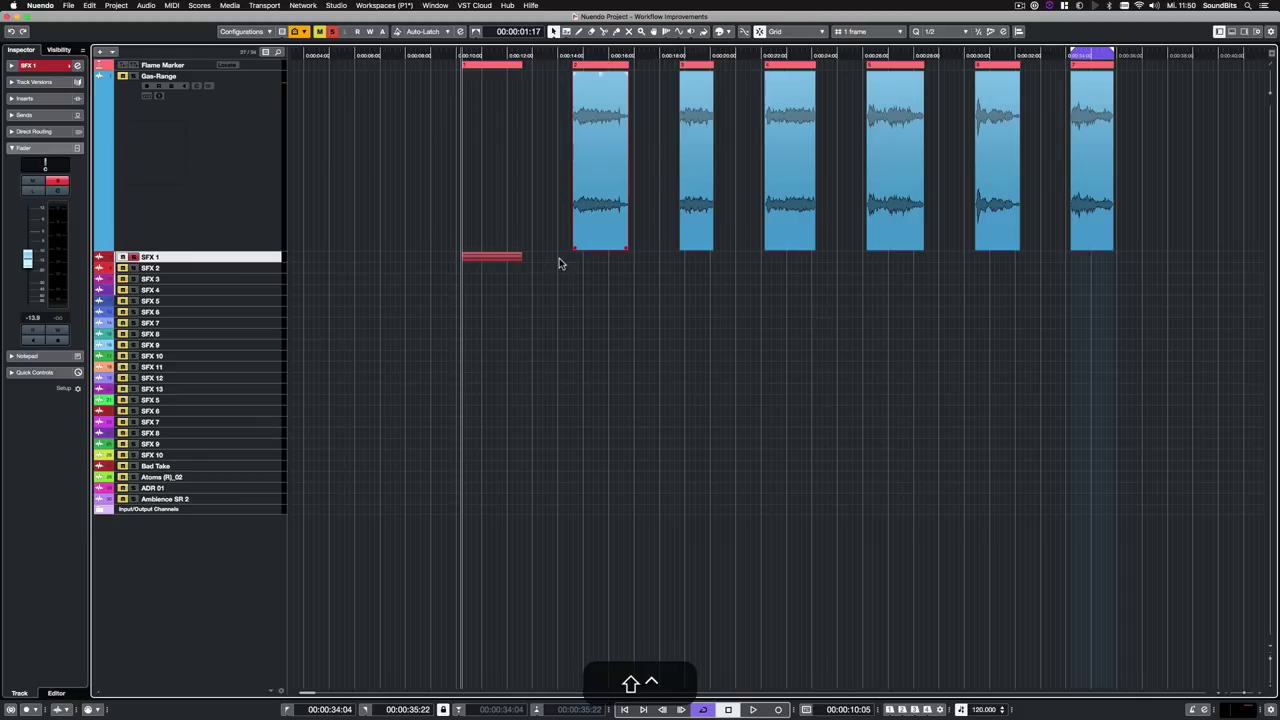
left_click(238, 268)
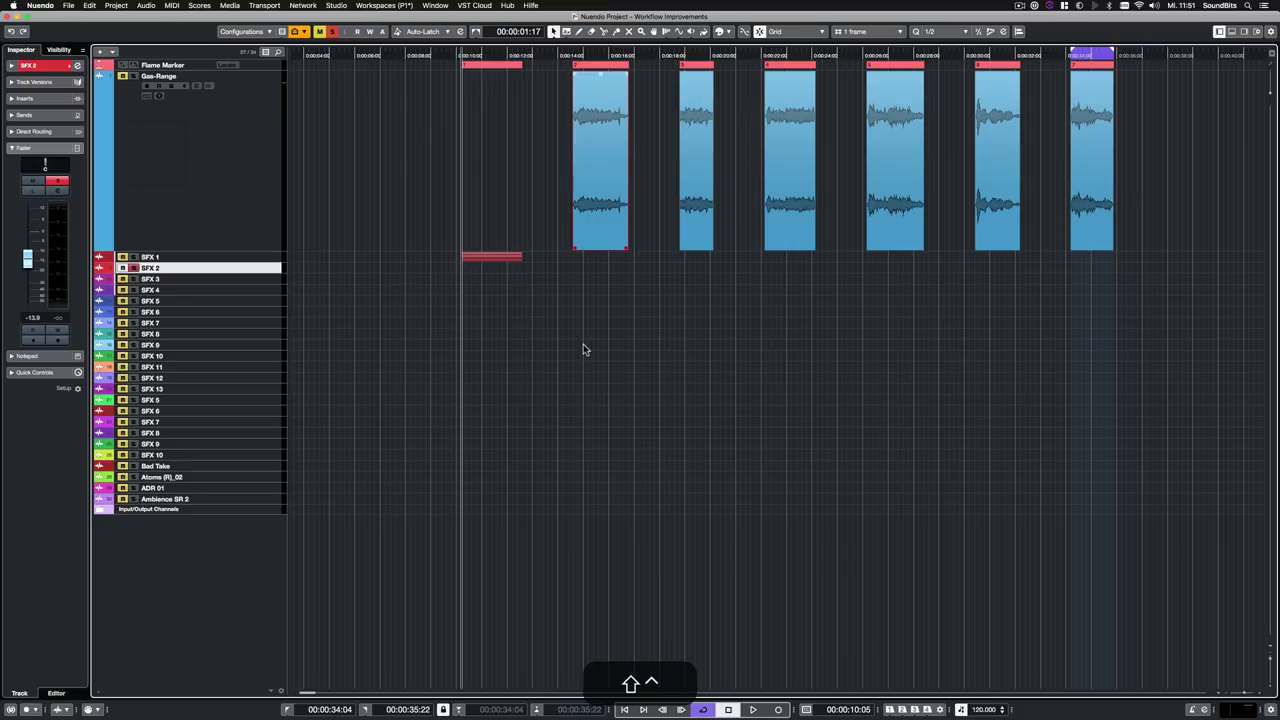
key("ctrl+shift+a")
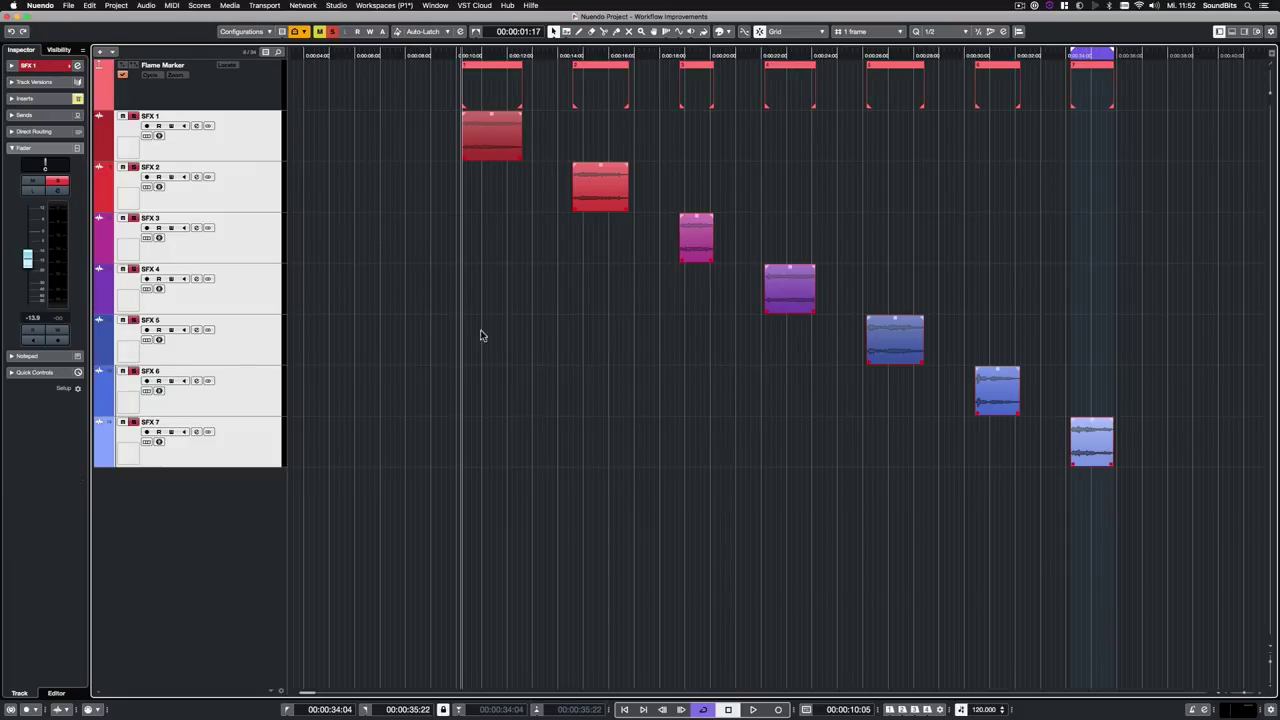
key("F7")
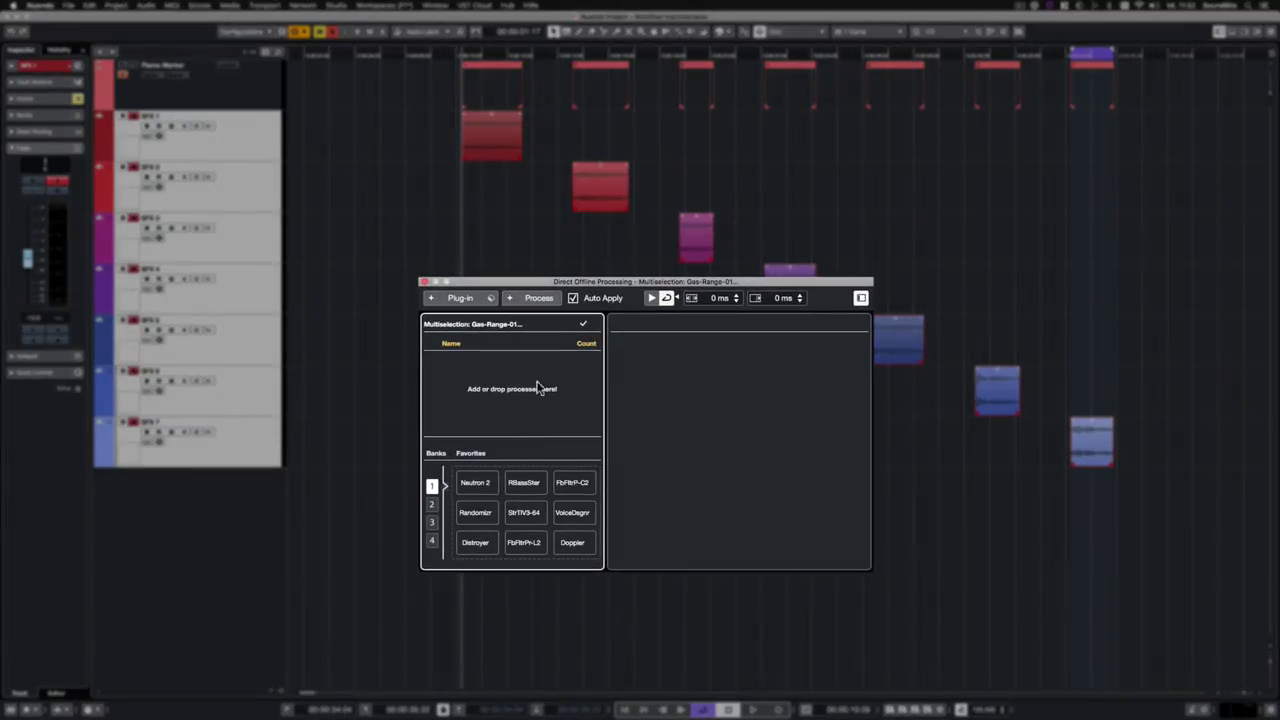
Add Normalize to the offline chain with a loudness target of -14.0 LUFS.
left_click(540, 297)
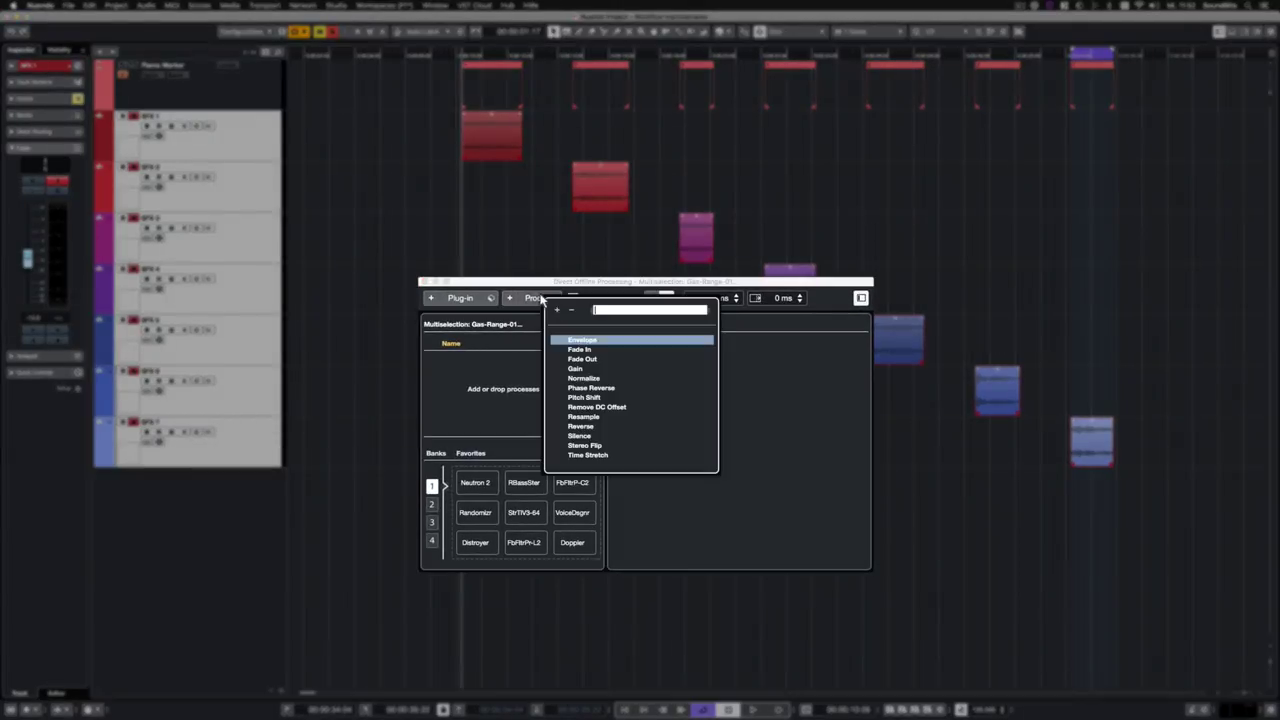
left_click(584, 378)
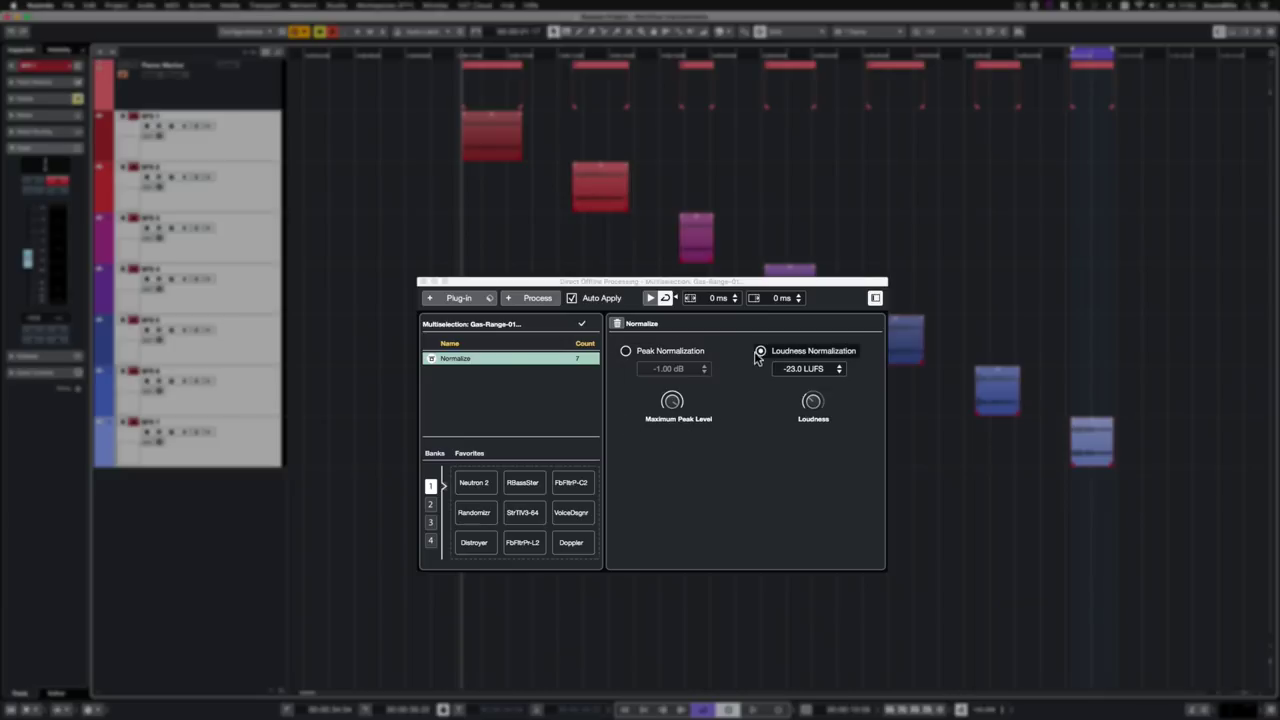
left_click(781, 370)
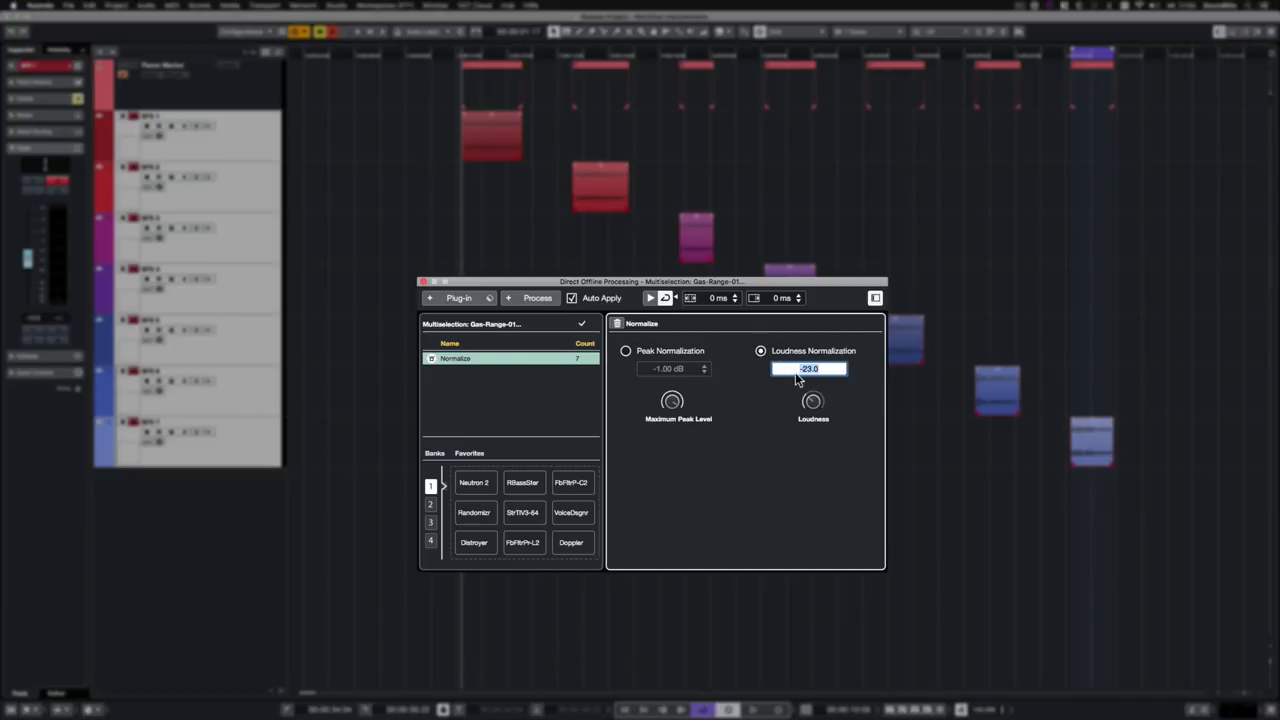
type("-14")
key("Return")
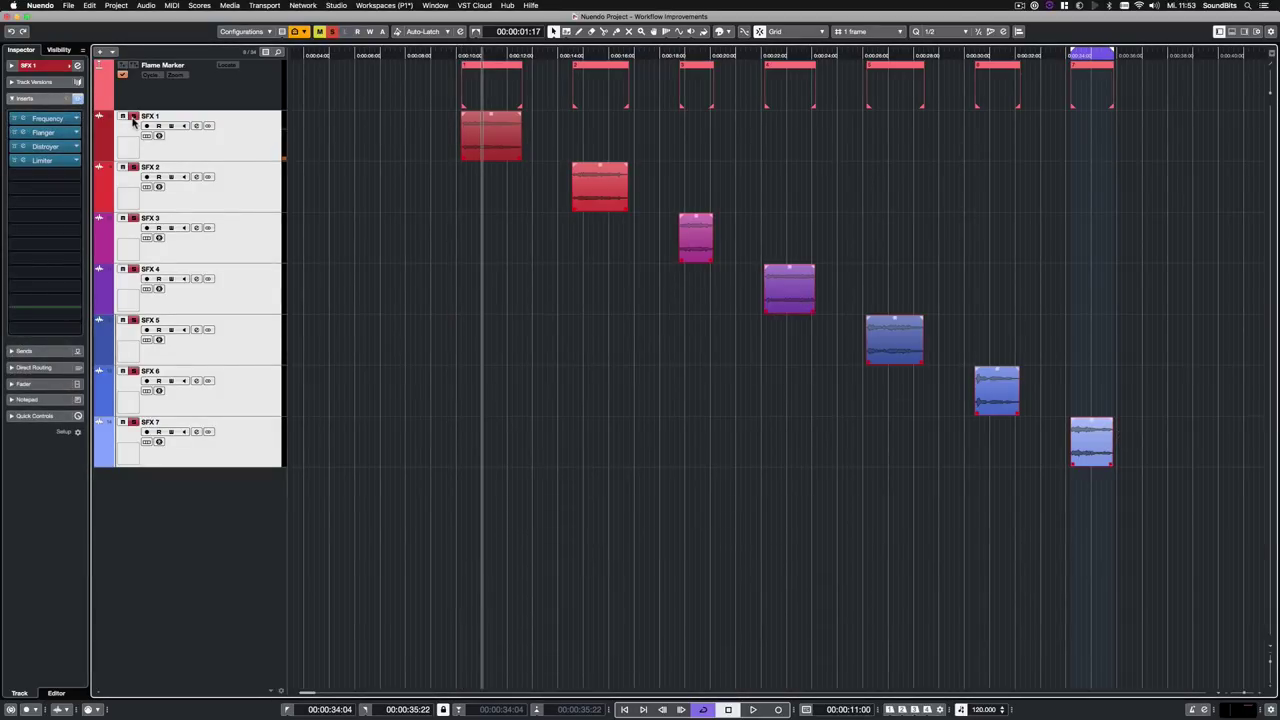
Play the normalized gas events from the SFX 1 clip start and reopen Direct Offline Processing.
key("alt+shift+l")
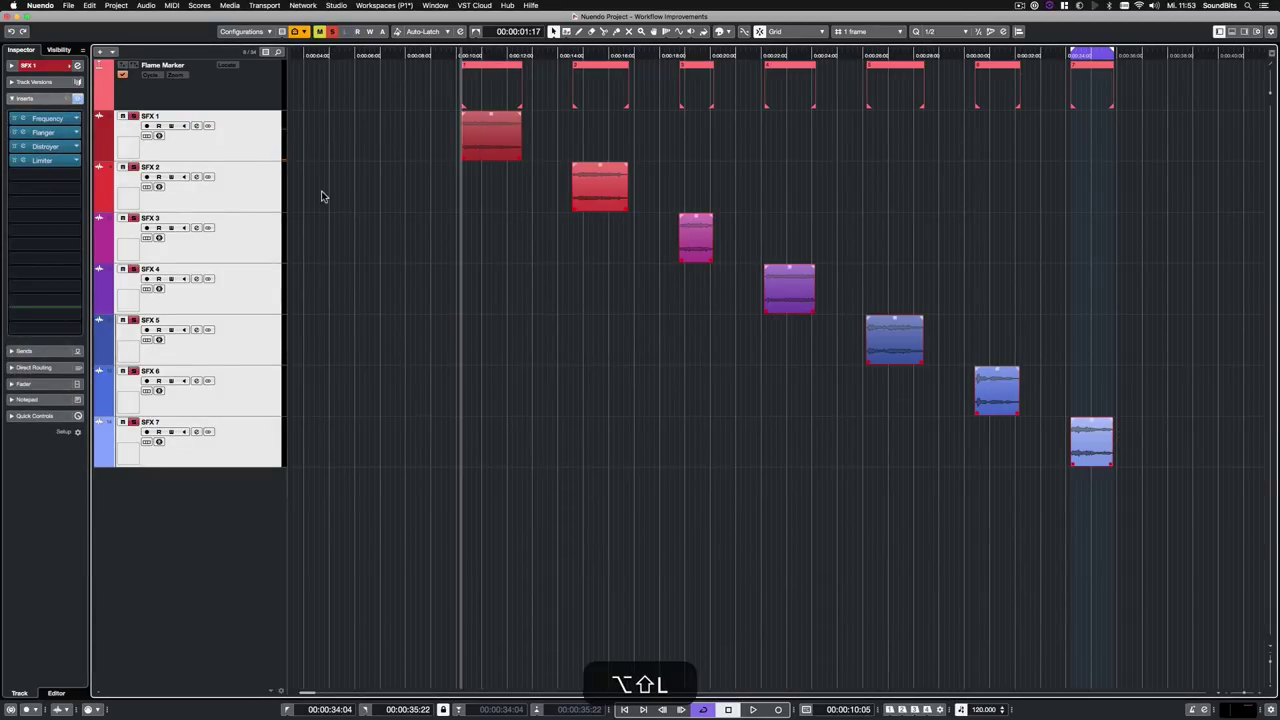
key("space")
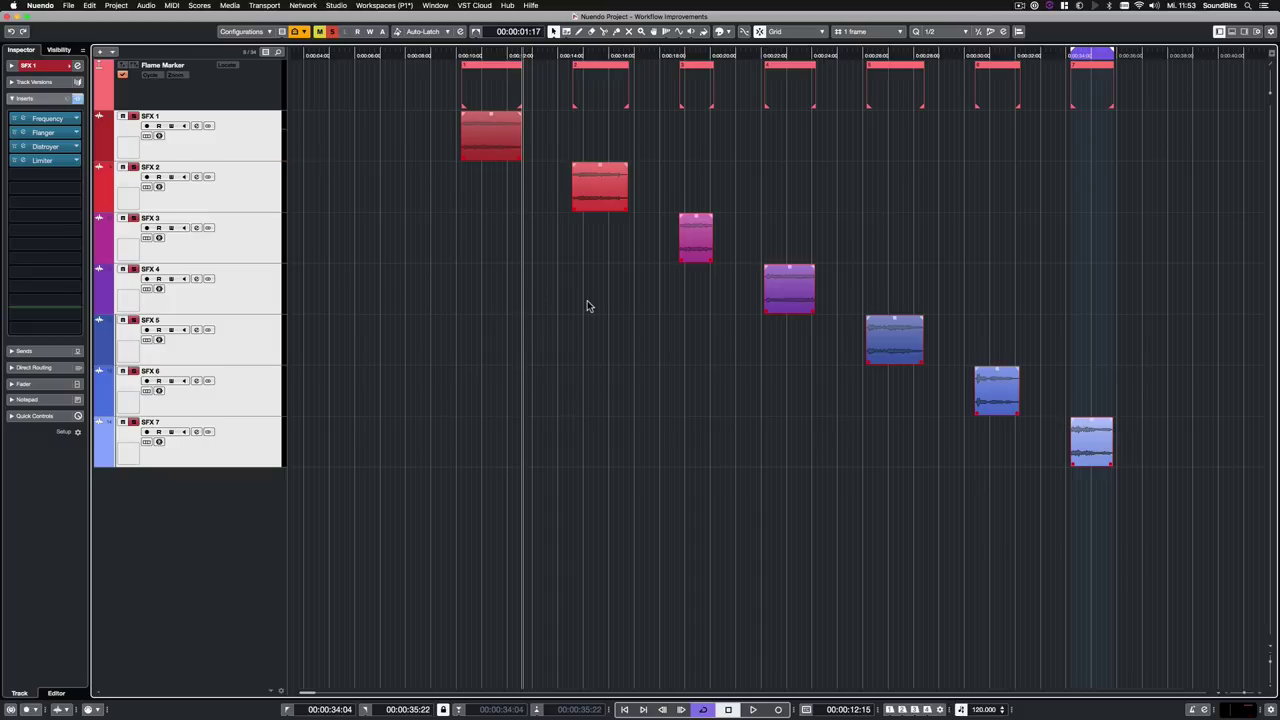
key("F7")
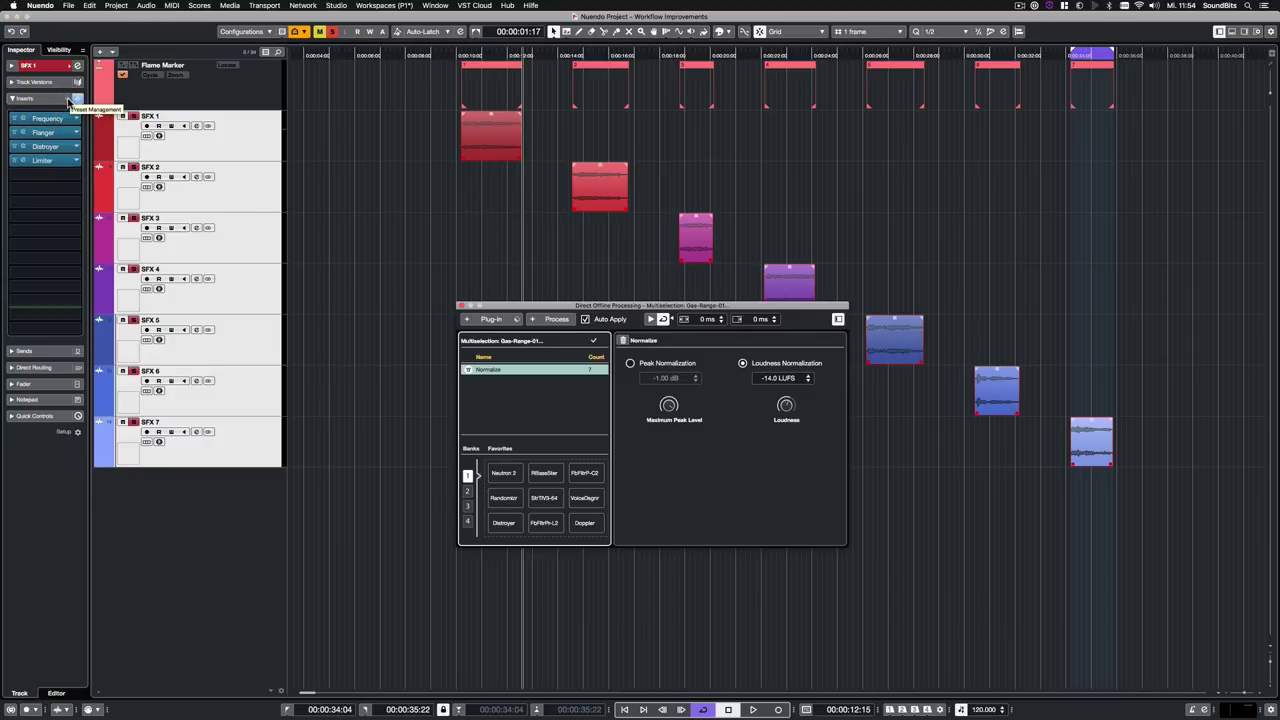
left_click(516, 319)
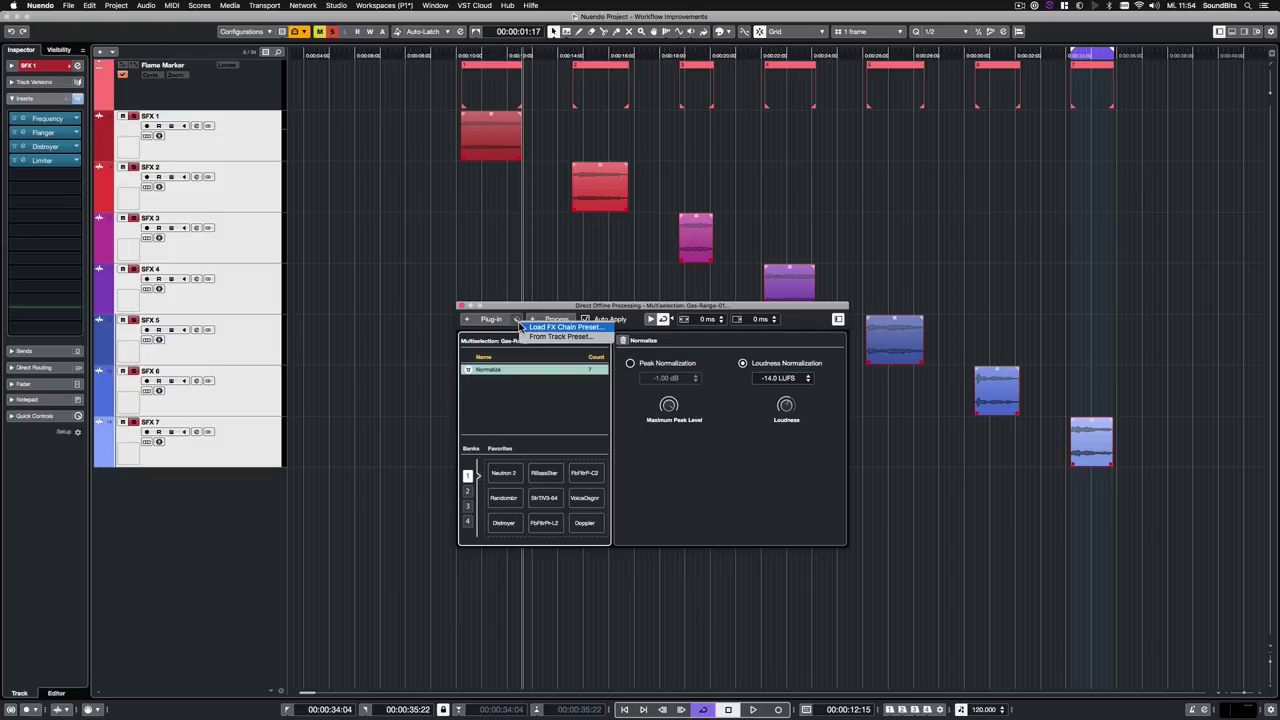
left_click(552, 403)
Copy SFX 1's inserts Frequency, Flanger, Distroyer and Limiter into the offline chain.
key("shift+F3")
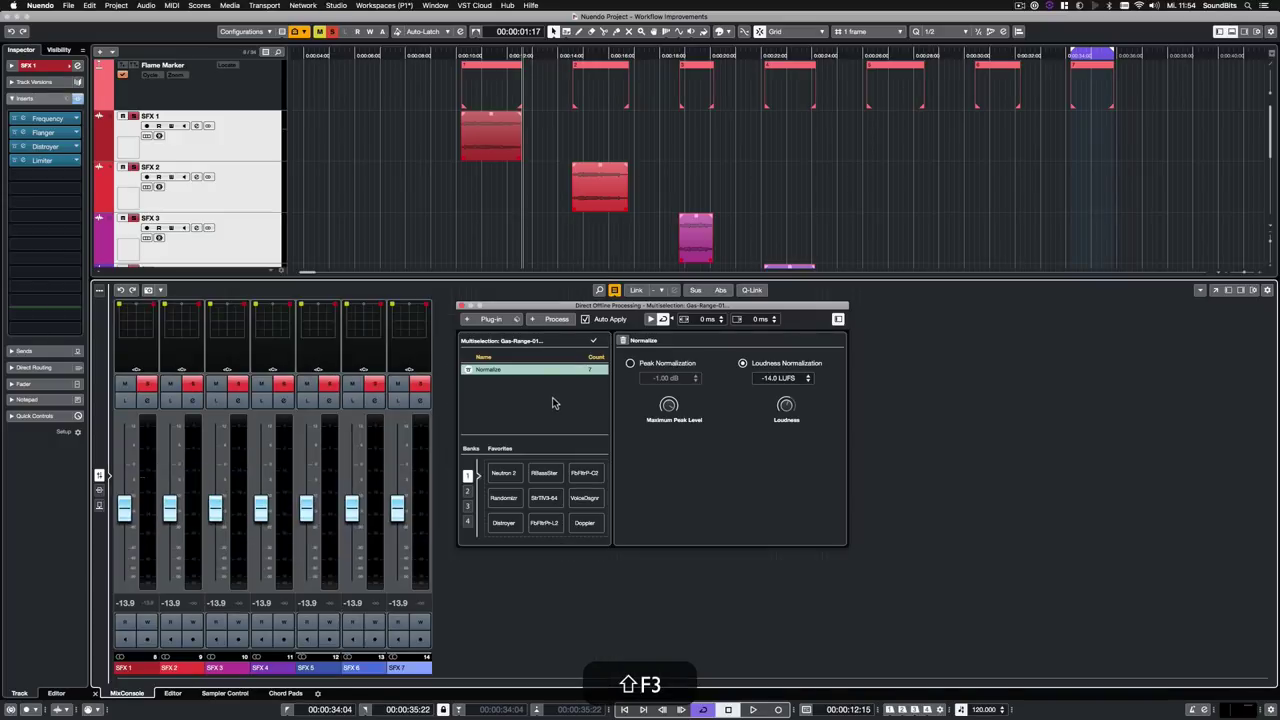
left_click(99, 490)
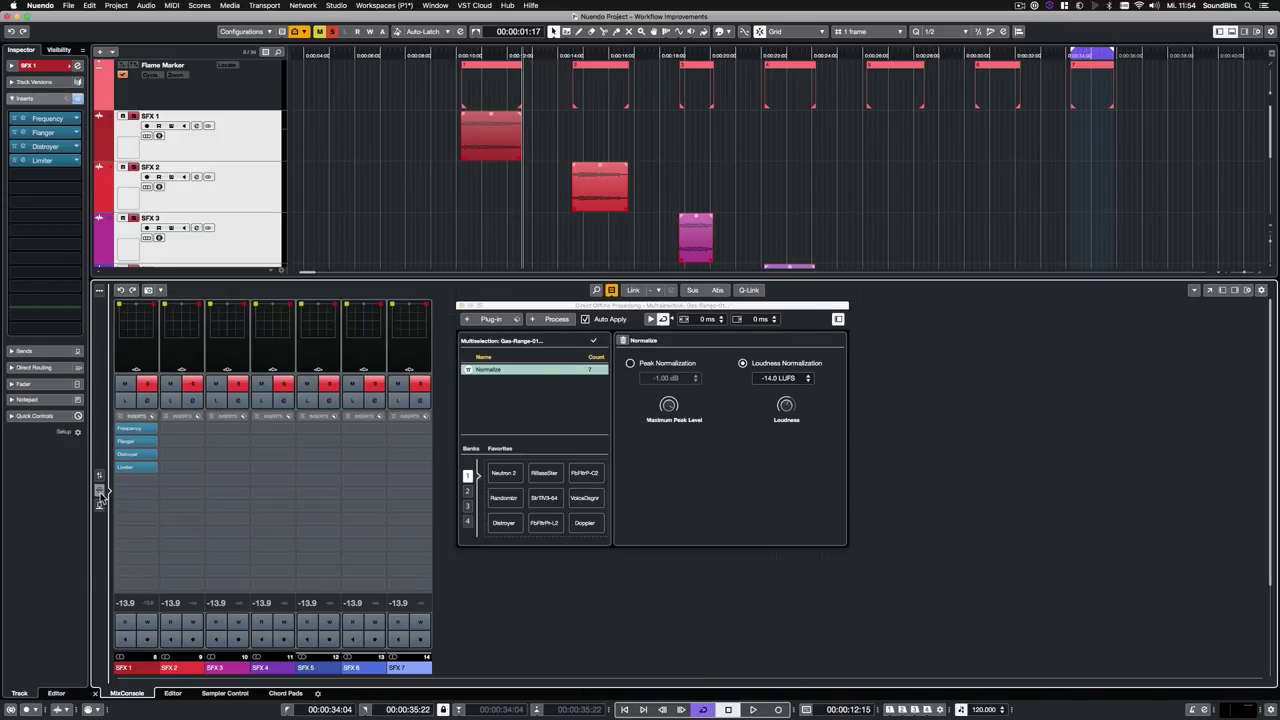
left_click_drag(137, 416, 510, 395)
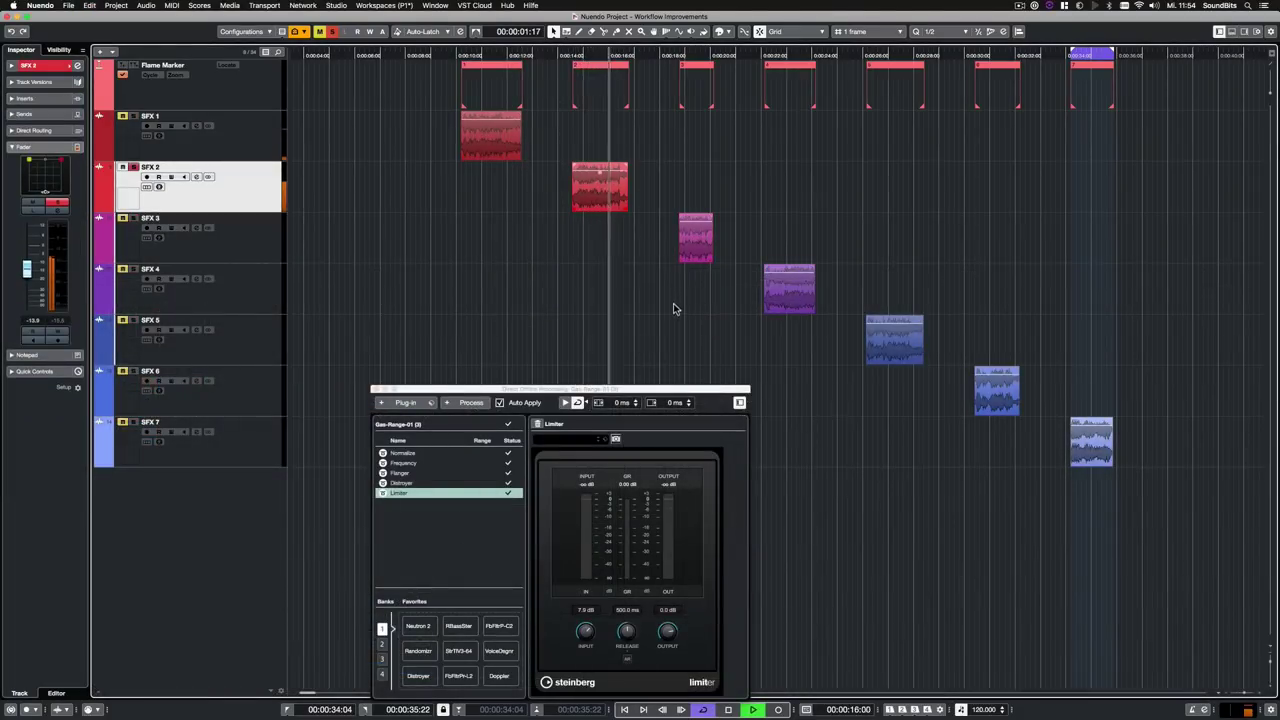
Step through the SFX 3, SFX 4 and SFX 5 events to check their processing.
key("Down")
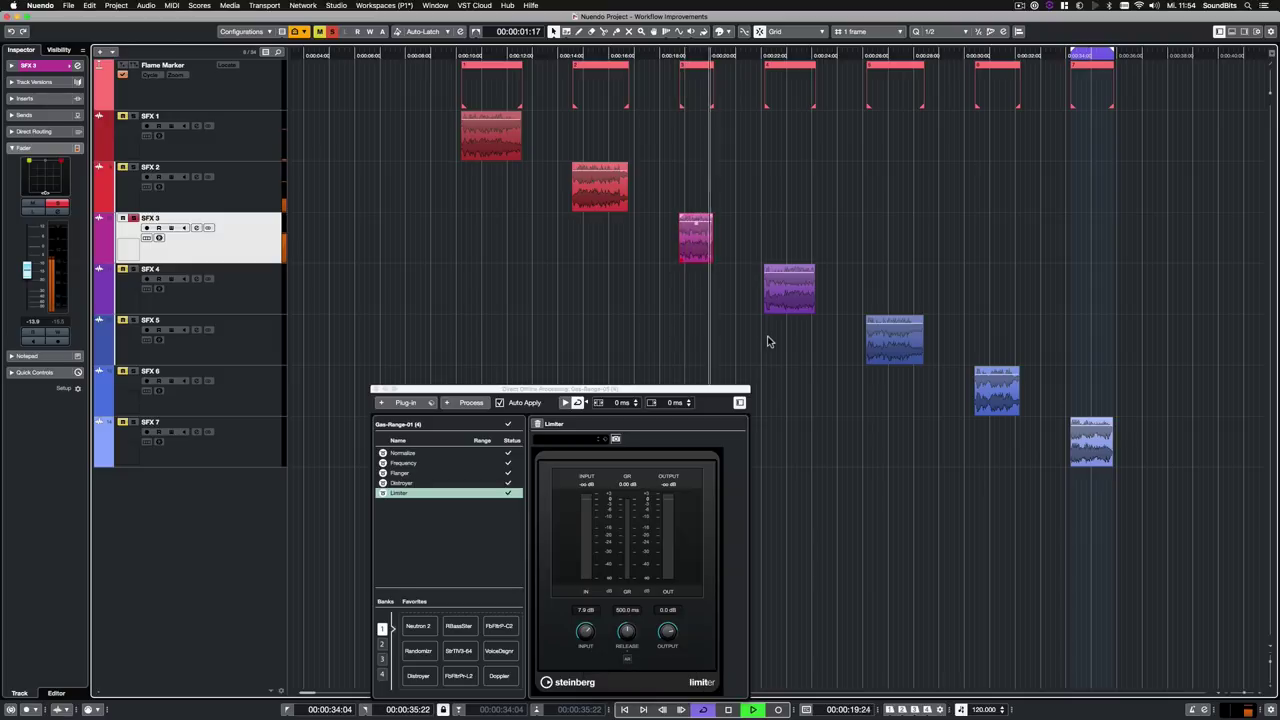
left_click(789, 287)
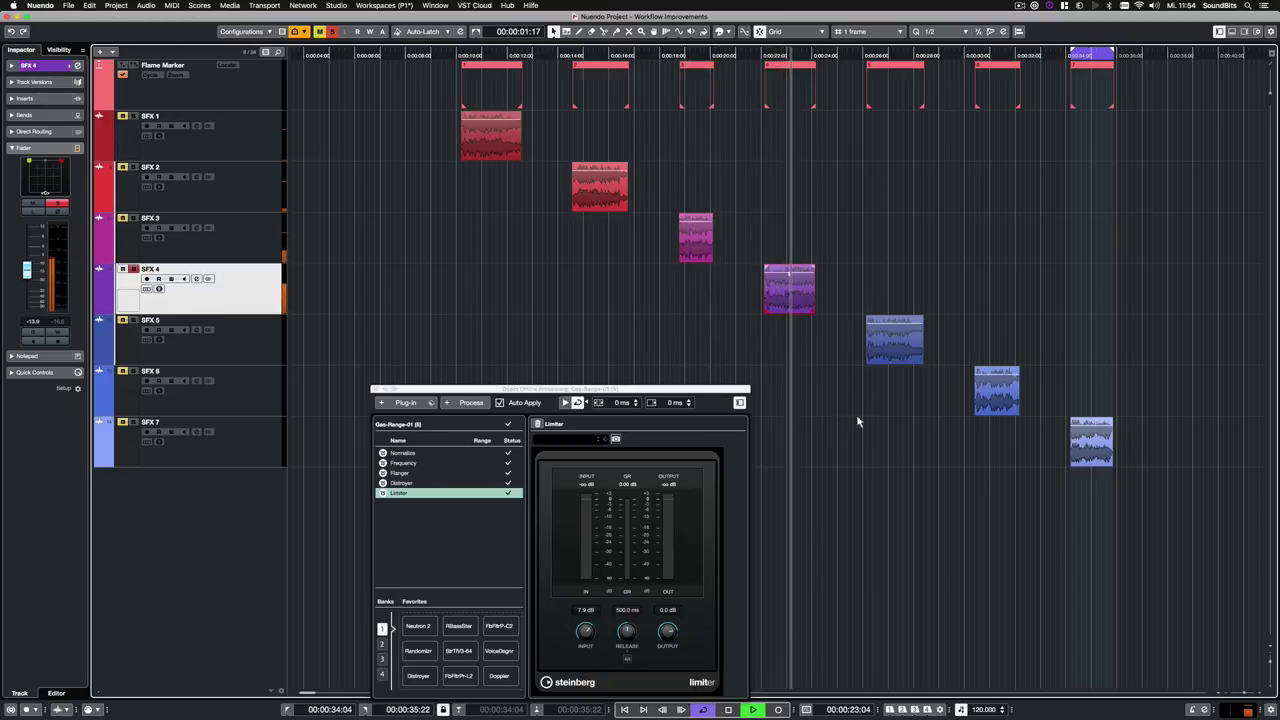
key("Down")
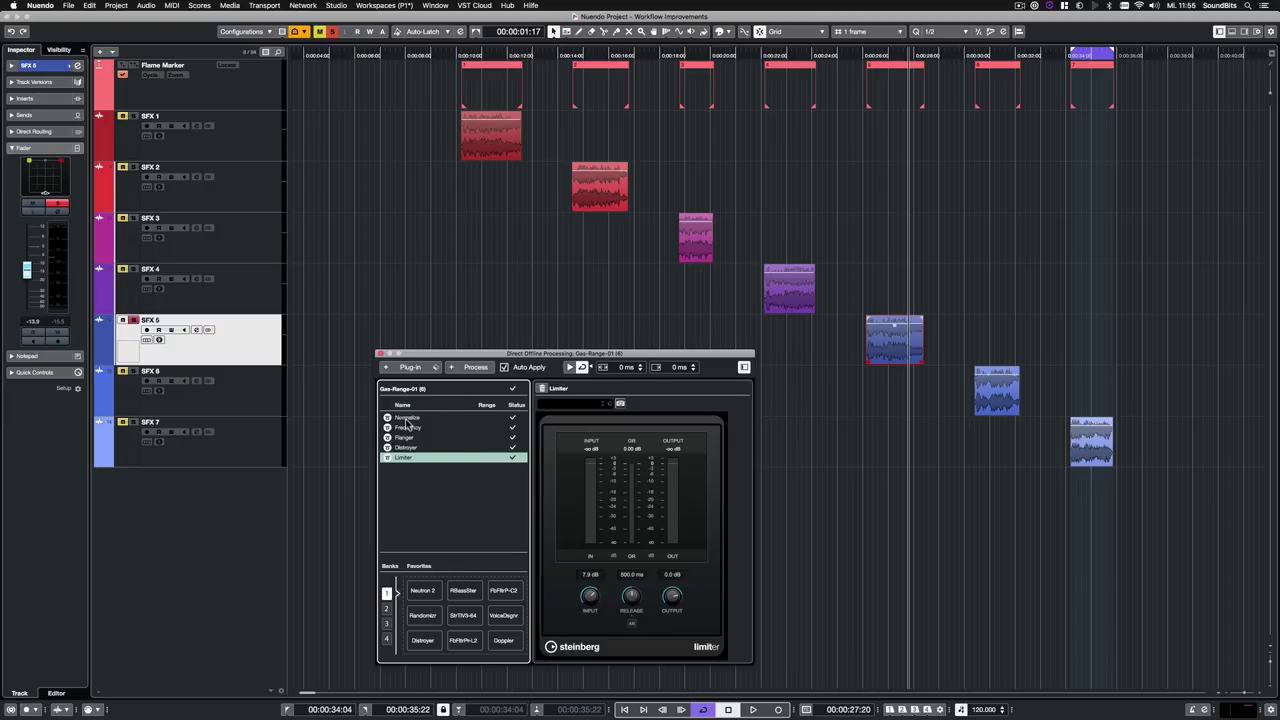
Save the five-process chain as a favorite named 'Flame FX 2' in the second favorites bank.
left_click(388, 609)
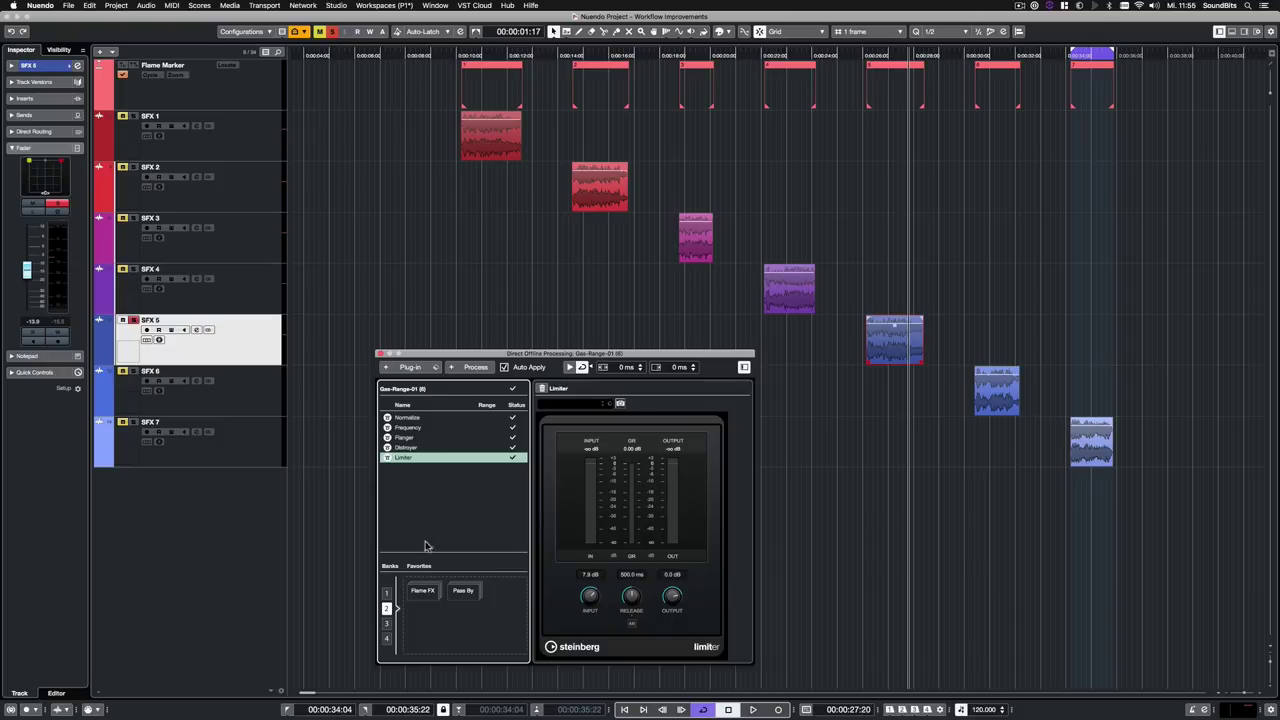
left_click(407, 419, "shift")
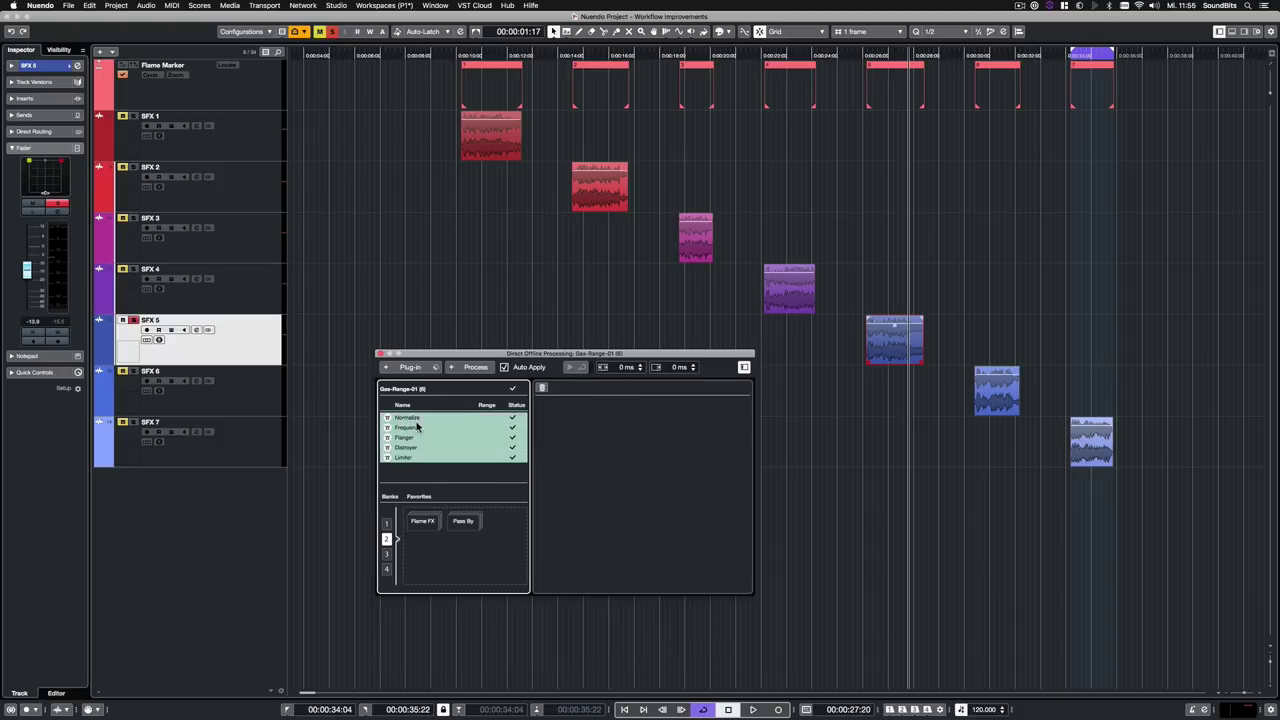
left_click_drag(404, 430, 508, 545)
type("Flame FX 2")
key("Return")
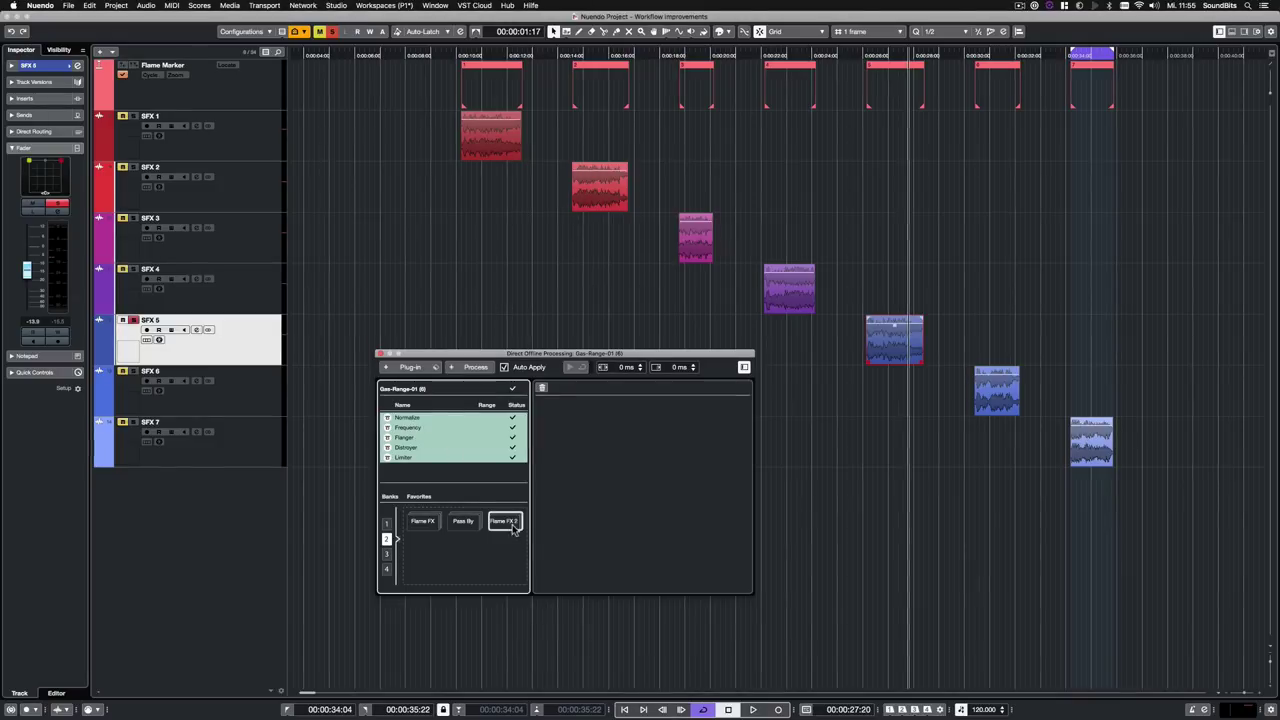
Apply the Flame FX 2 favorite to the SFX 3 event and audition the result.
left_click(688, 250)
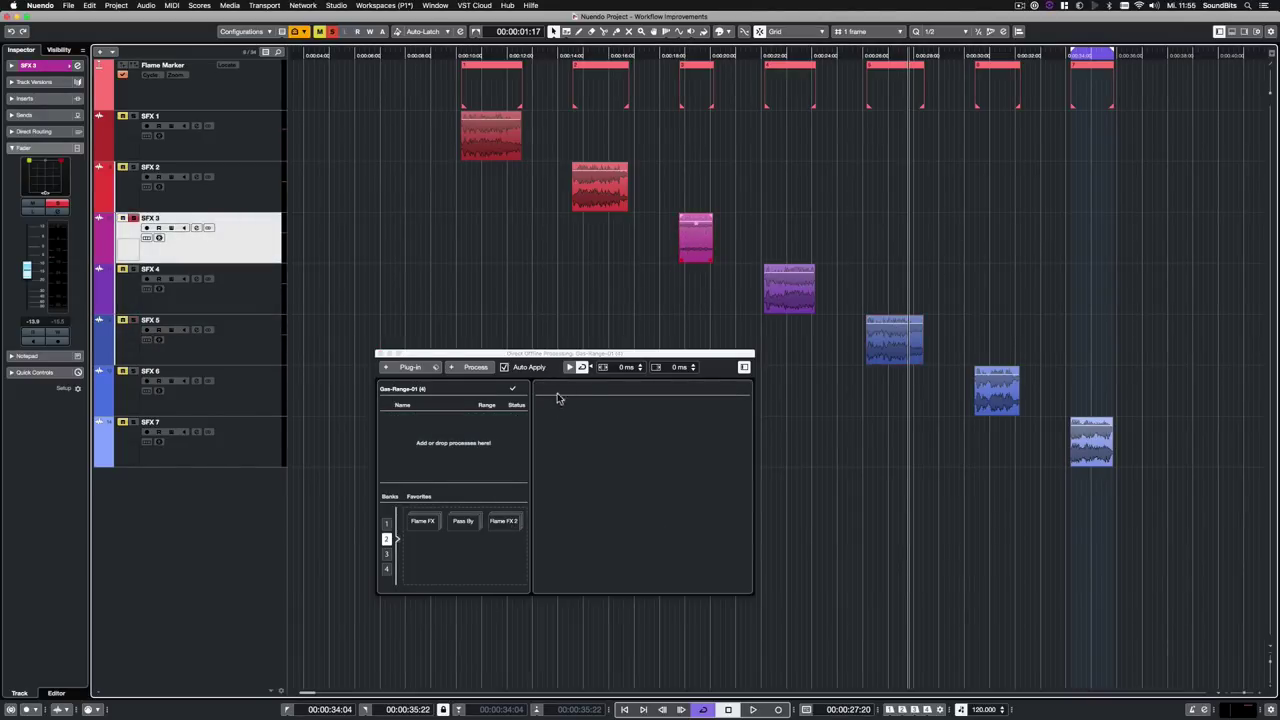
left_click(506, 520)
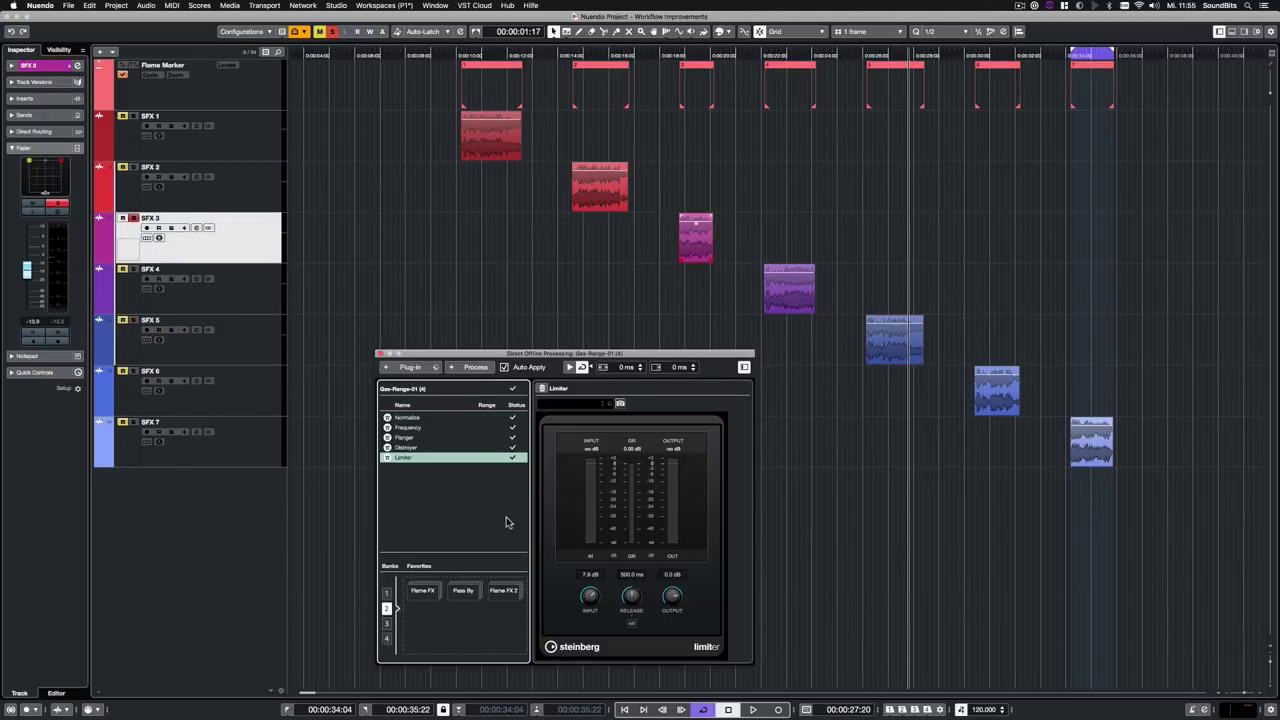
key("space")
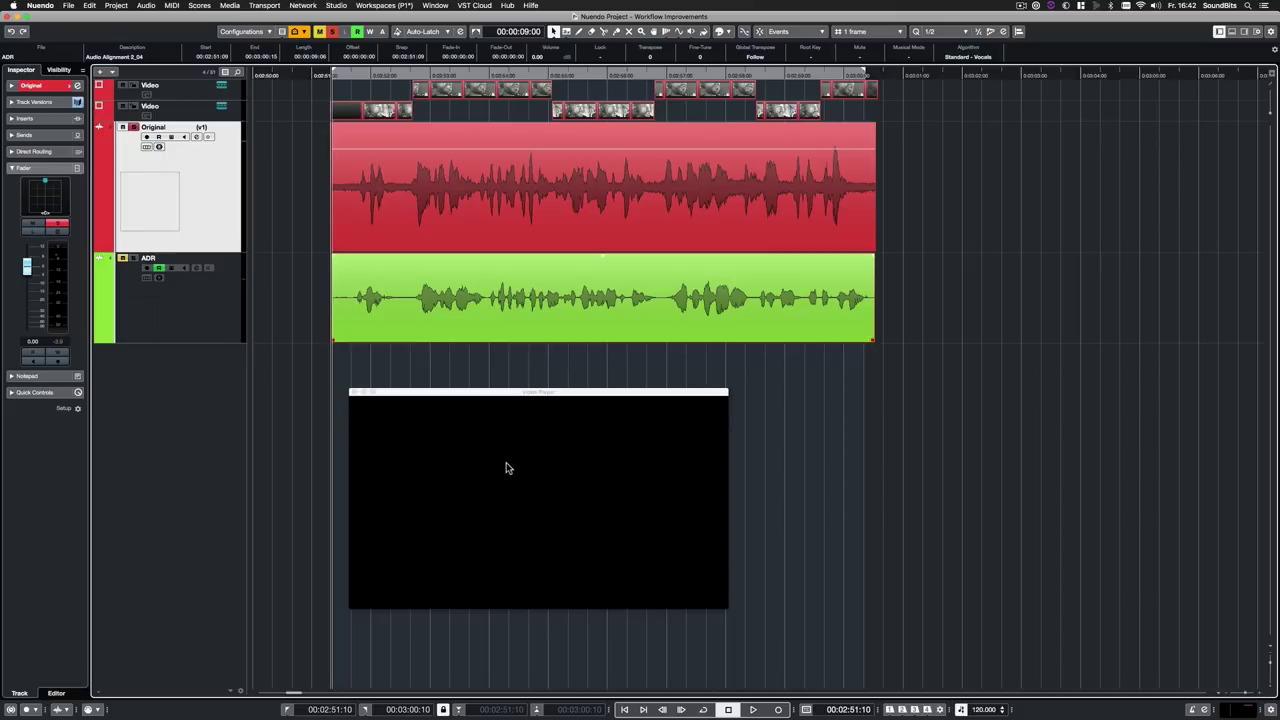
Play the dialogue with picture, unmute the ADR track, and play both clips from the start.
key("space")
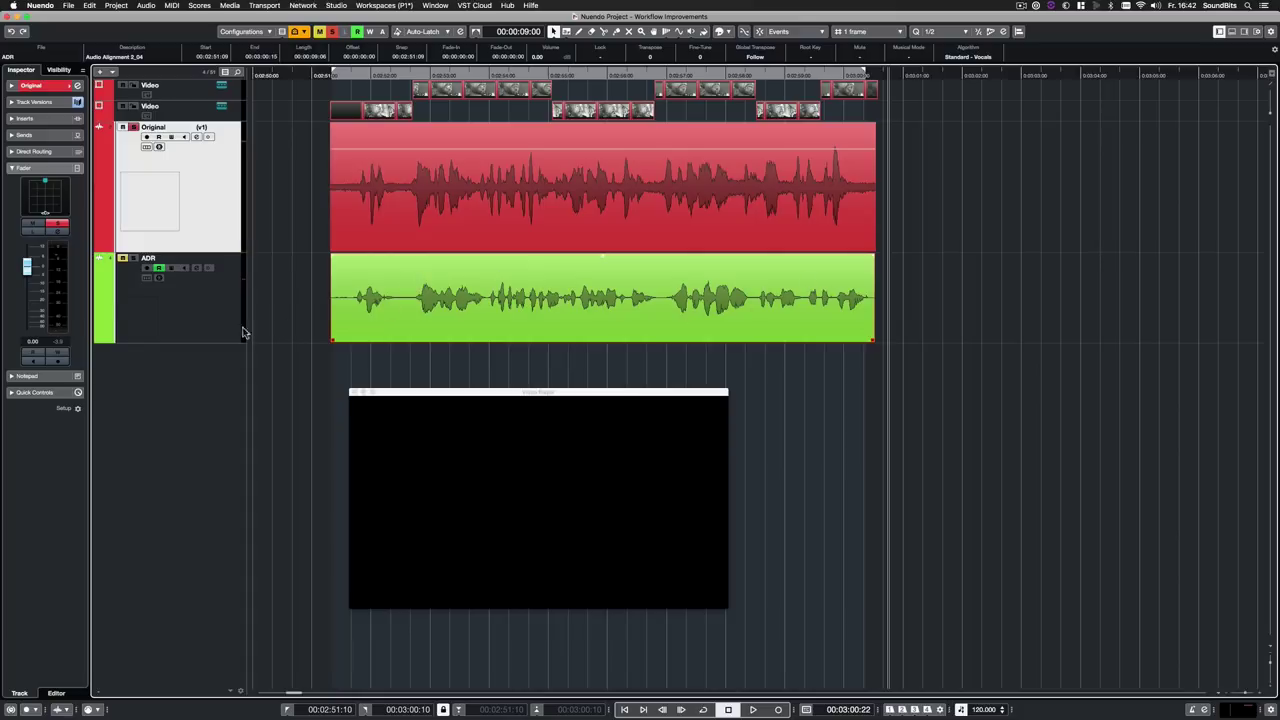
left_click(123, 259)
key("space")
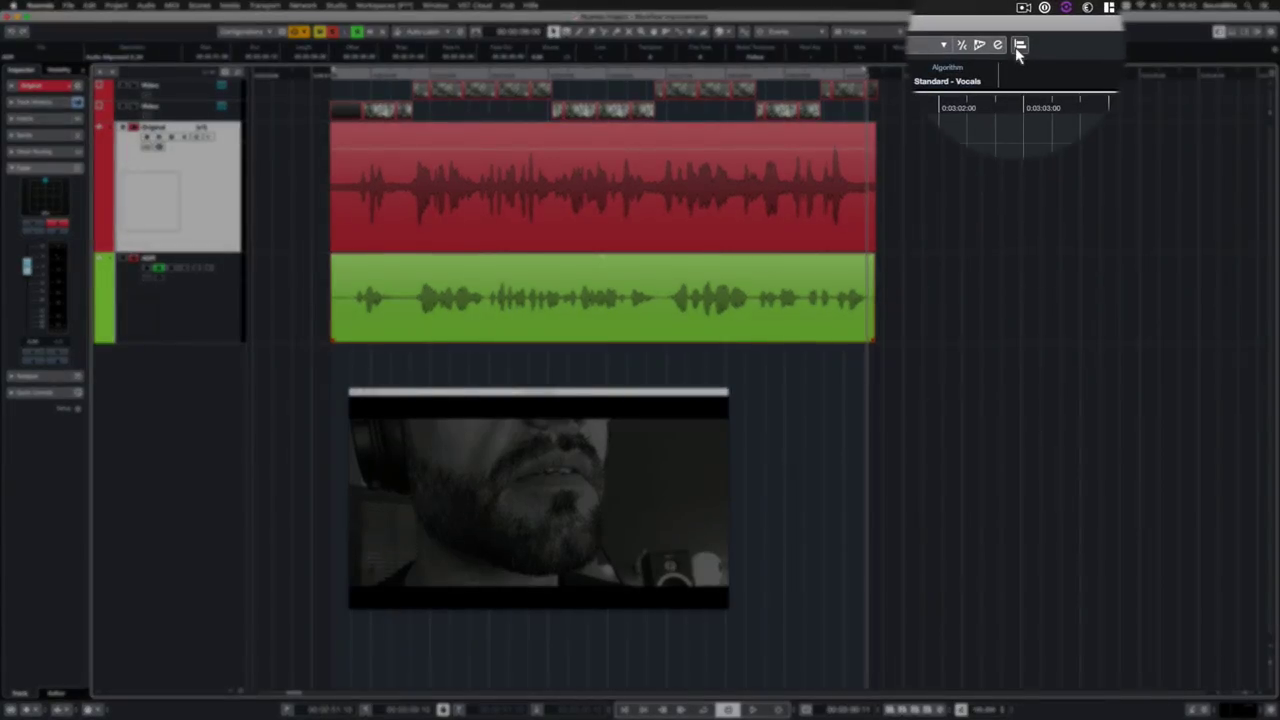
In the Audio Alignment Panel, set the Original clip as reference and the ADR clip as target.
left_click(1017, 32)
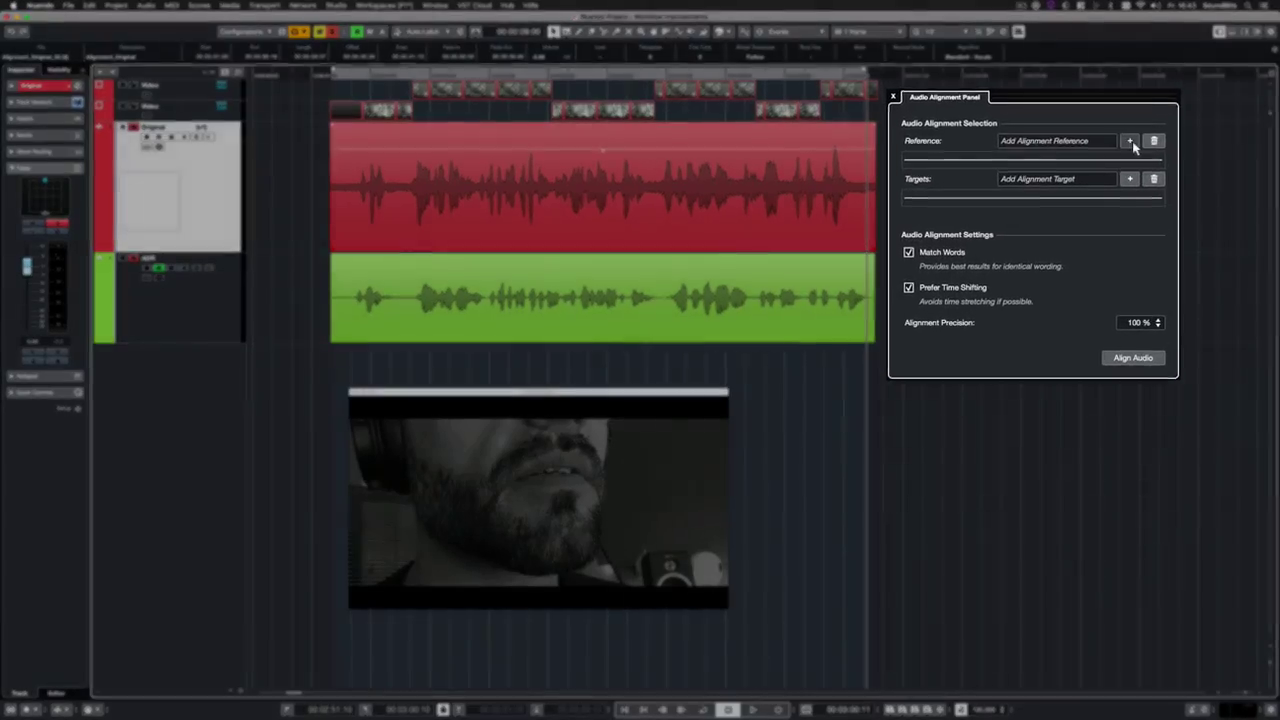
left_click(1115, 154)
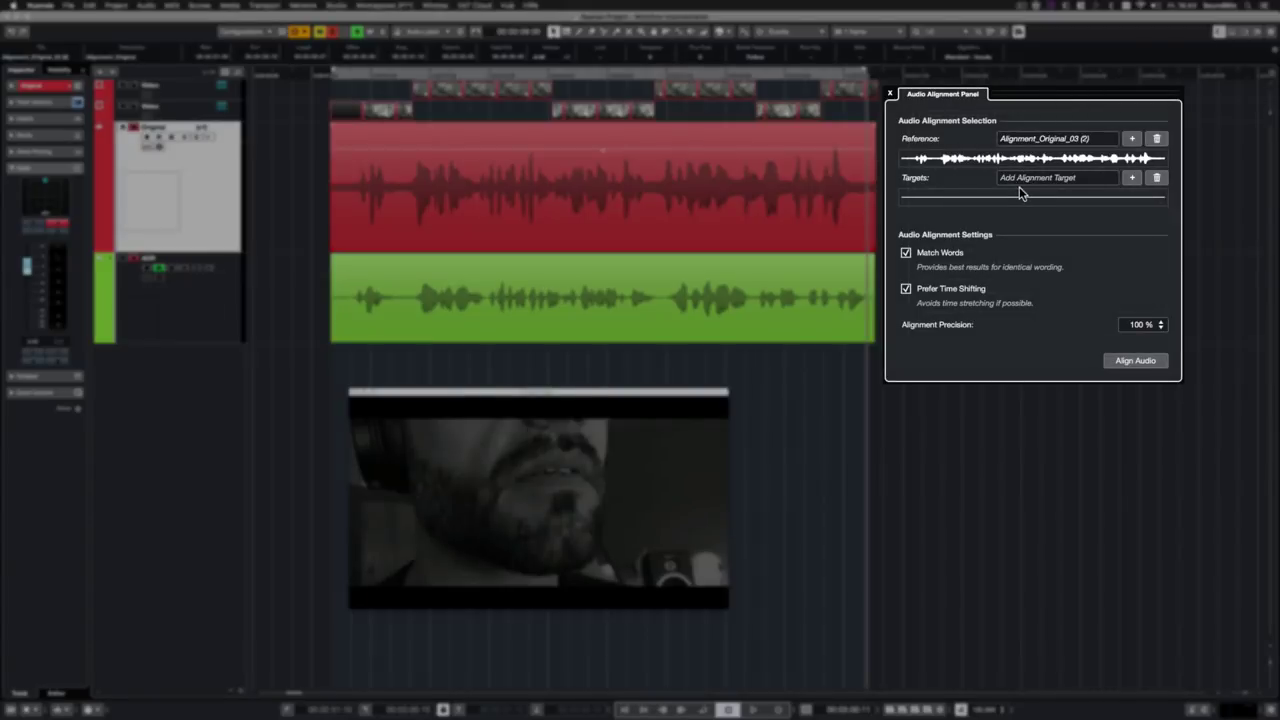
left_click(821, 274)
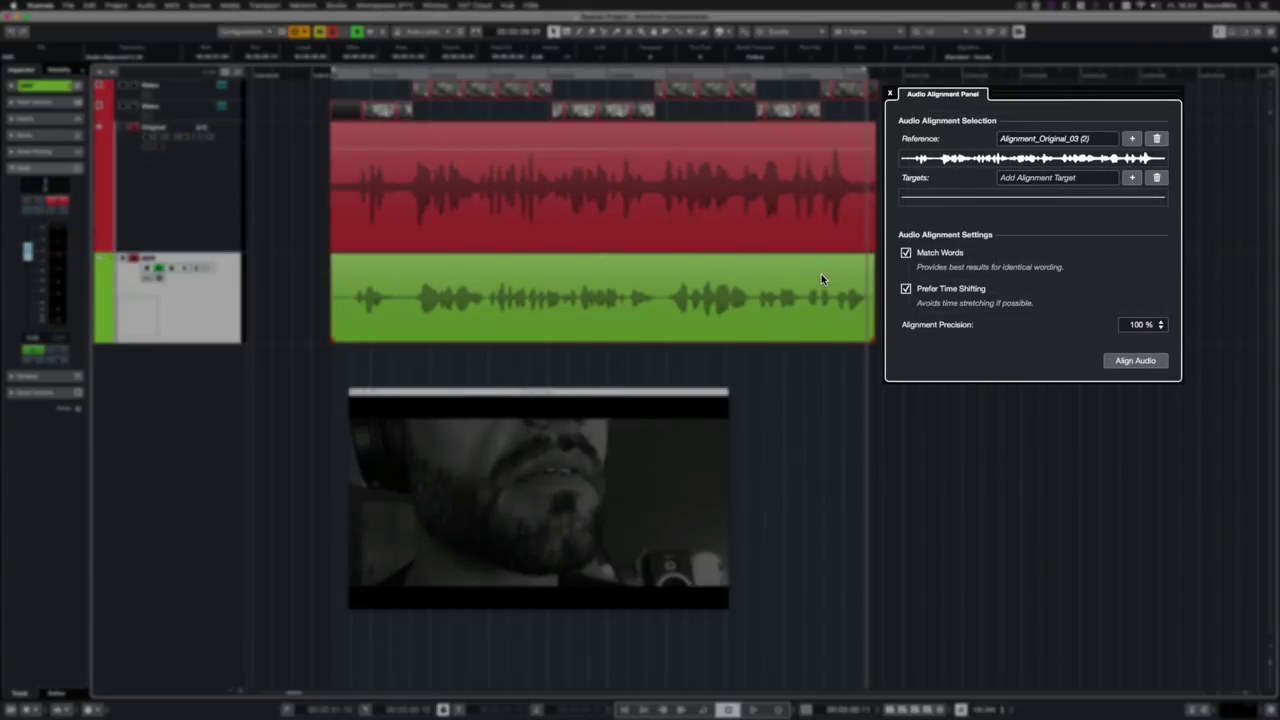
left_click(1131, 177)
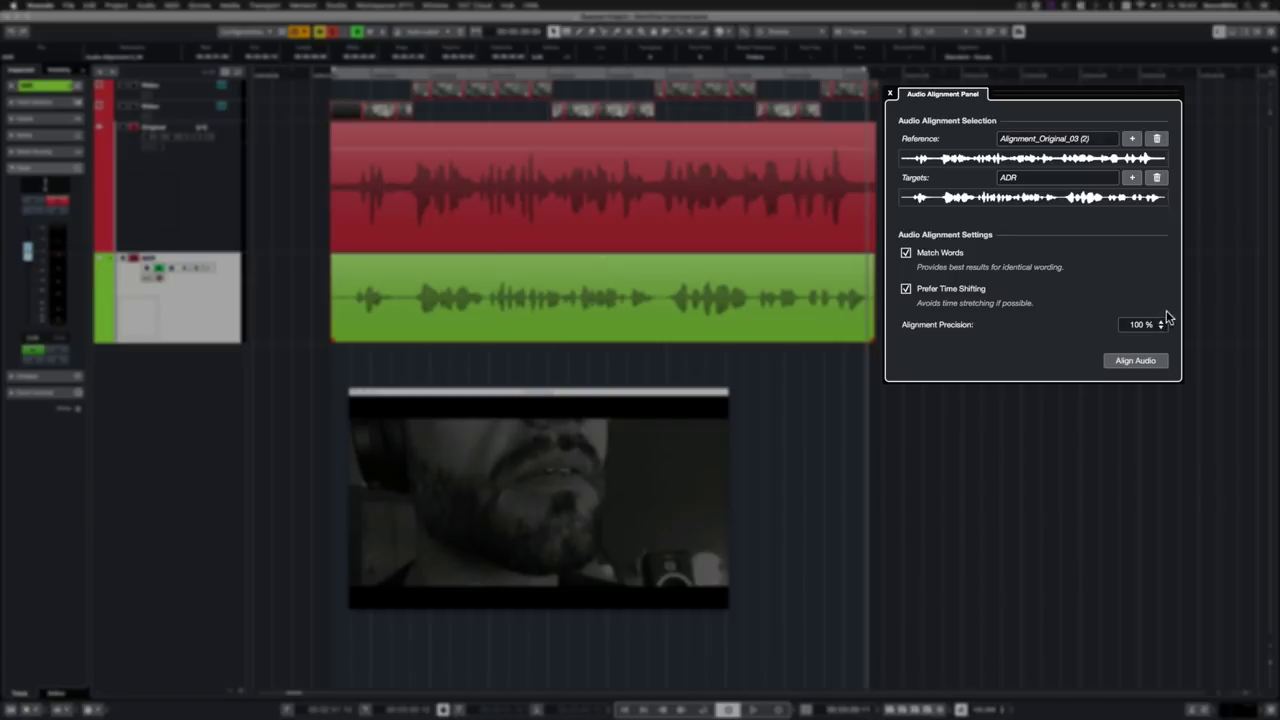
Align the ADR to the Original, review it twice against picture, then shorten the ADR clip's end.
left_click(1134, 358)
key("space")
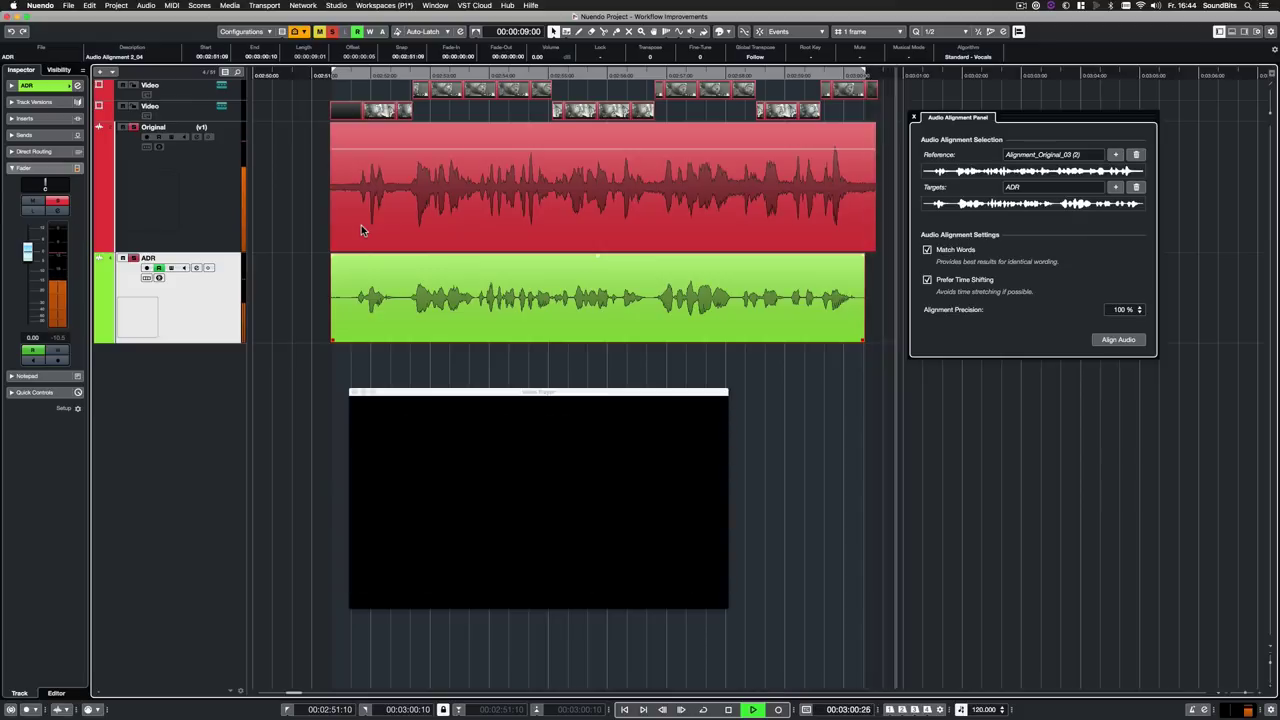
key("space")
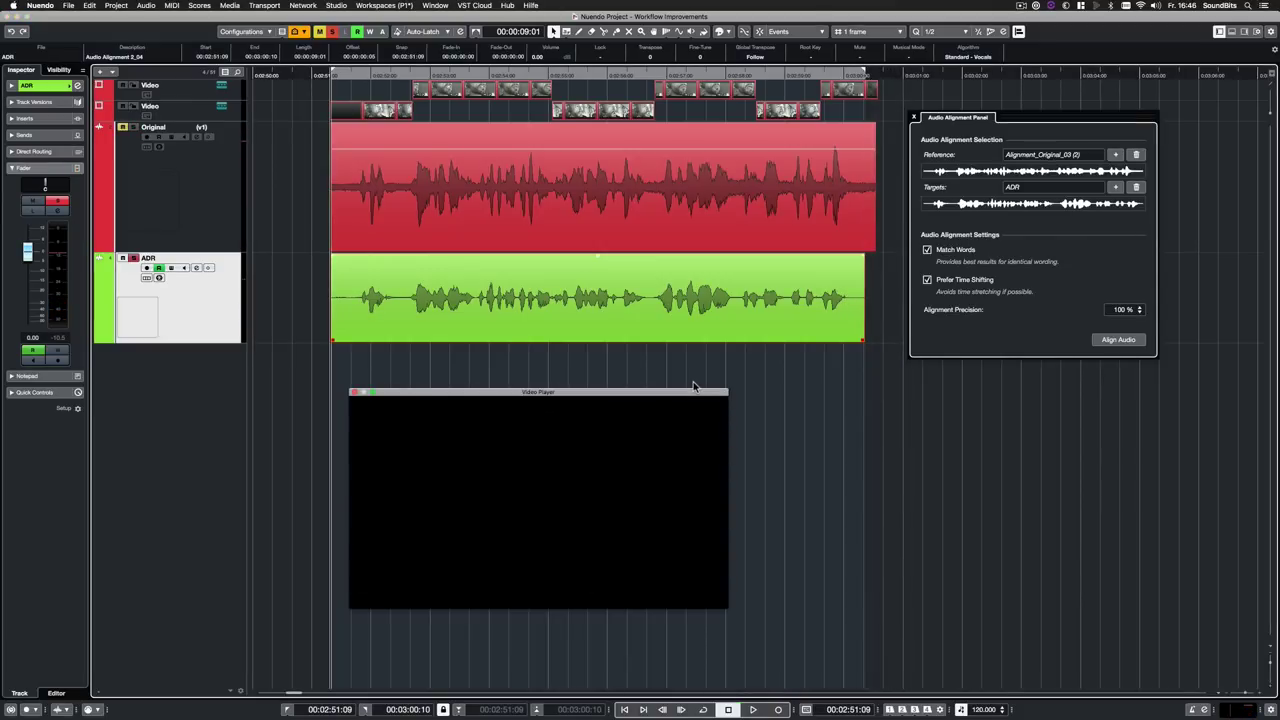
key("space")
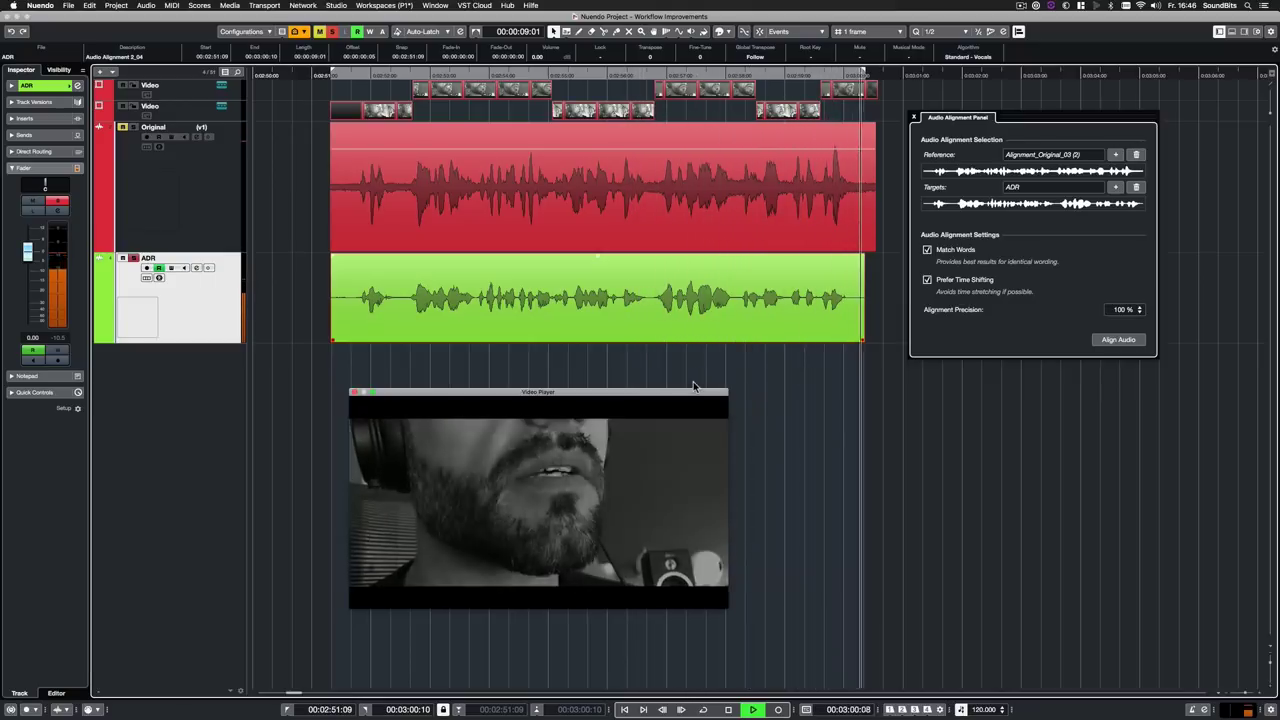
key("space")
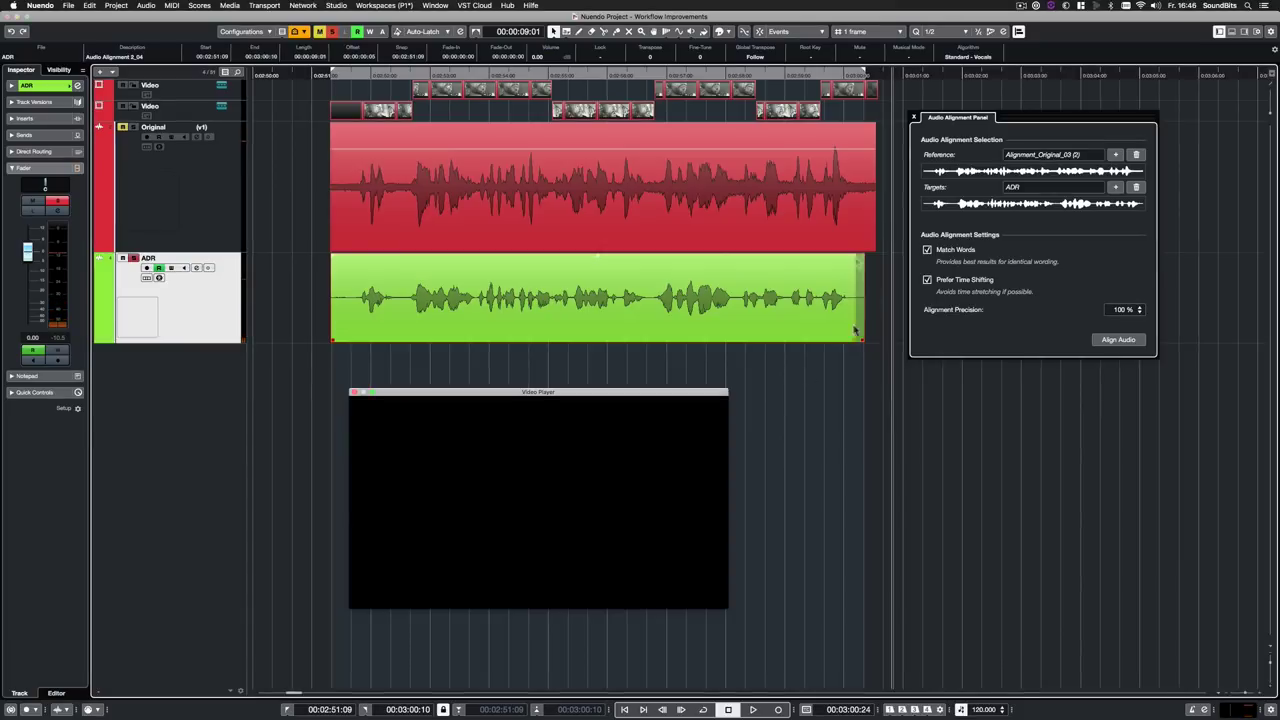
left_click_drag(855, 330, 848, 330)
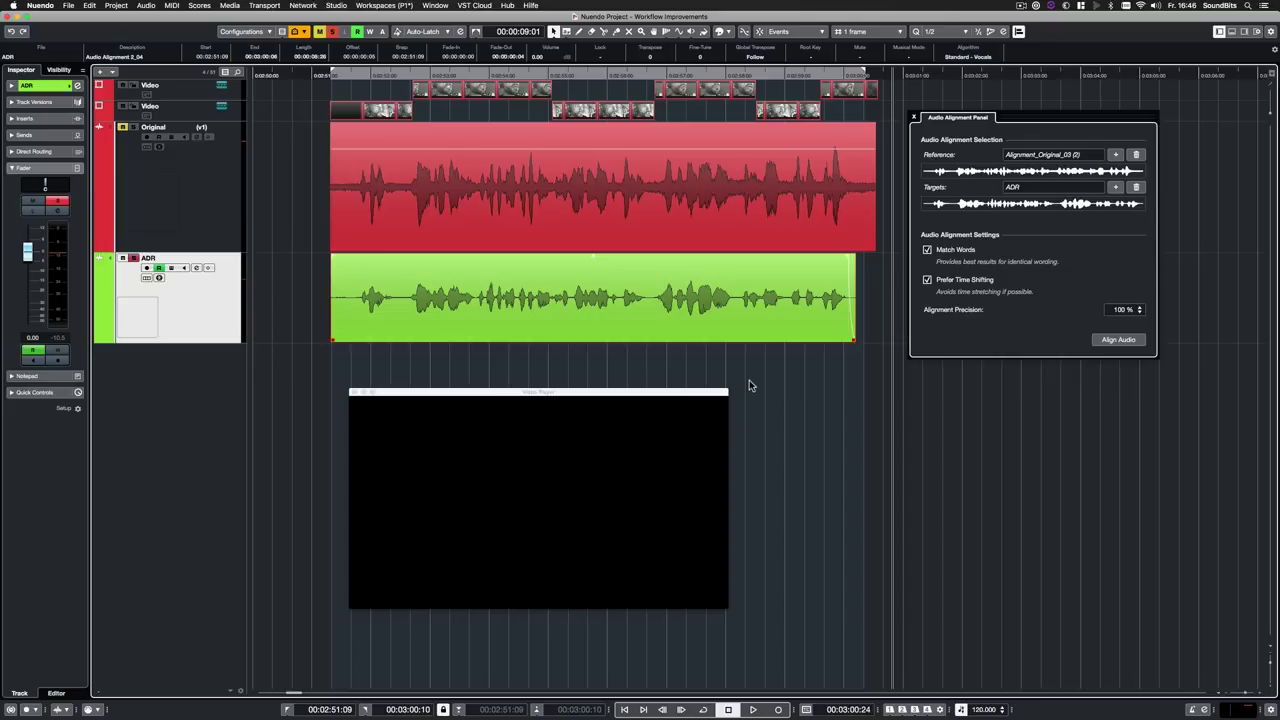
Open the ADR clip in the Sample Editor, enable AudioWarp Free Warp, and show all selected audio events.
double_click(721, 330)
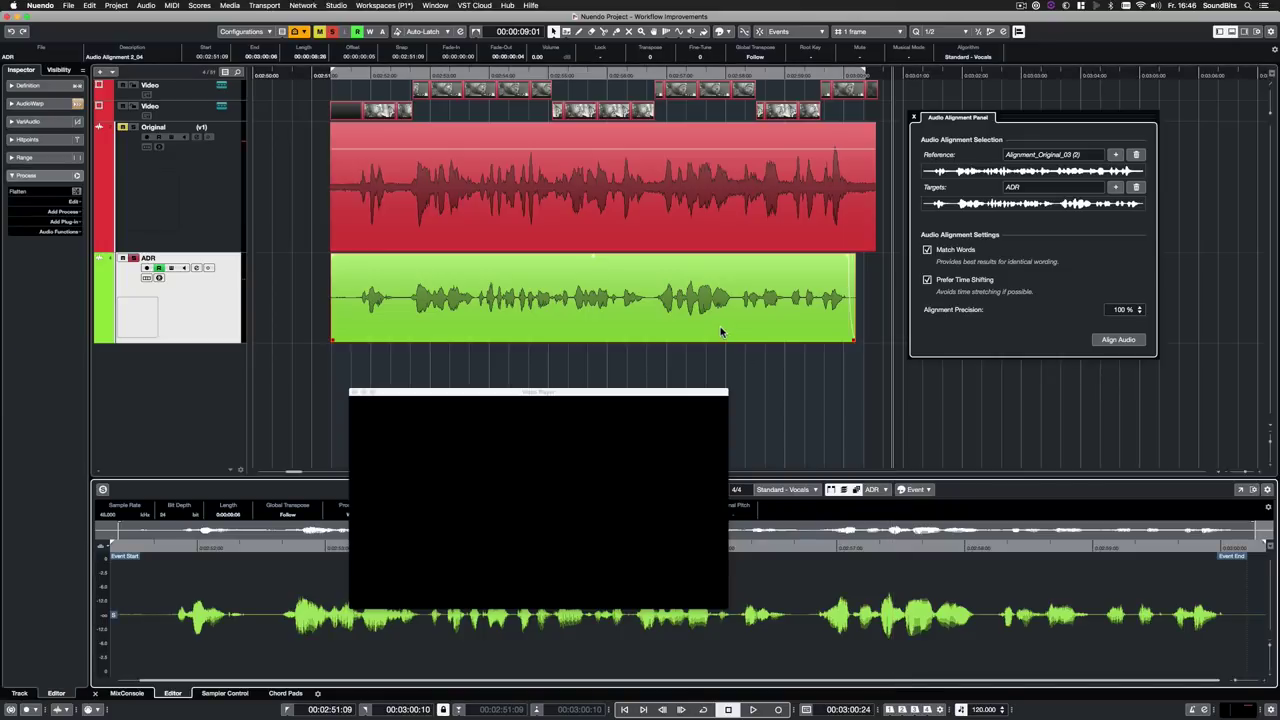
left_click(30, 103)
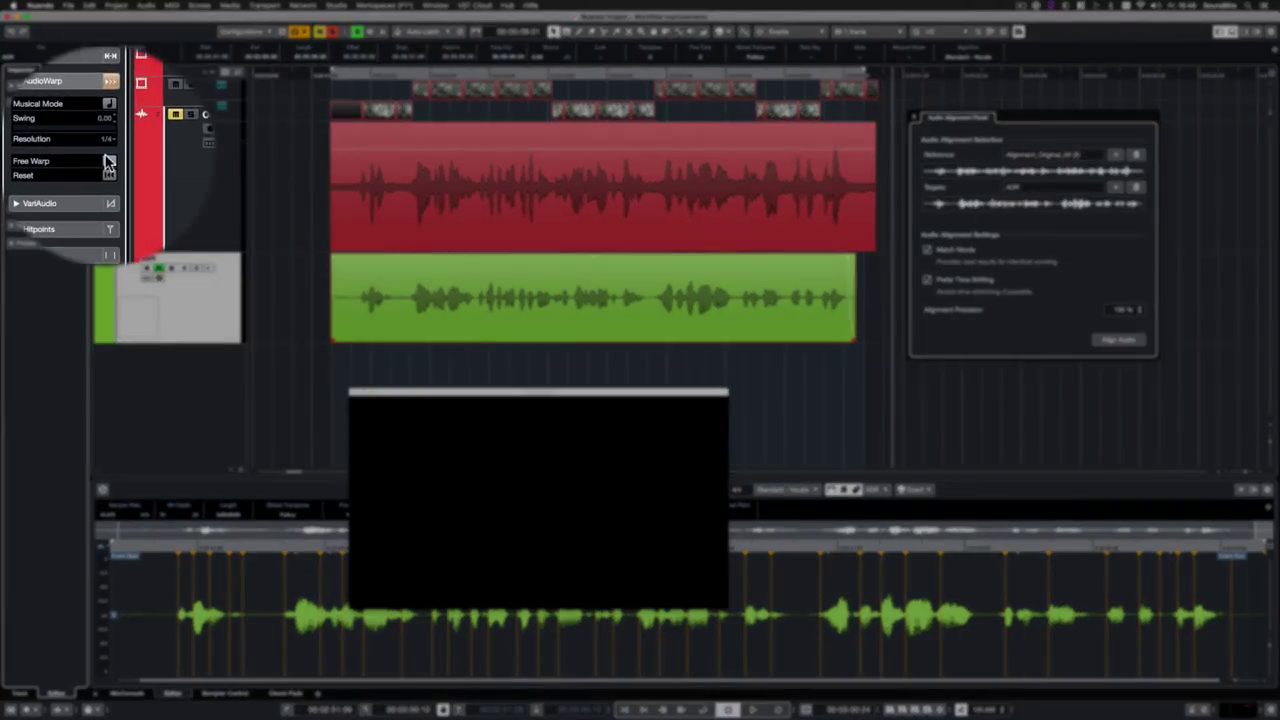
left_click(76, 159)
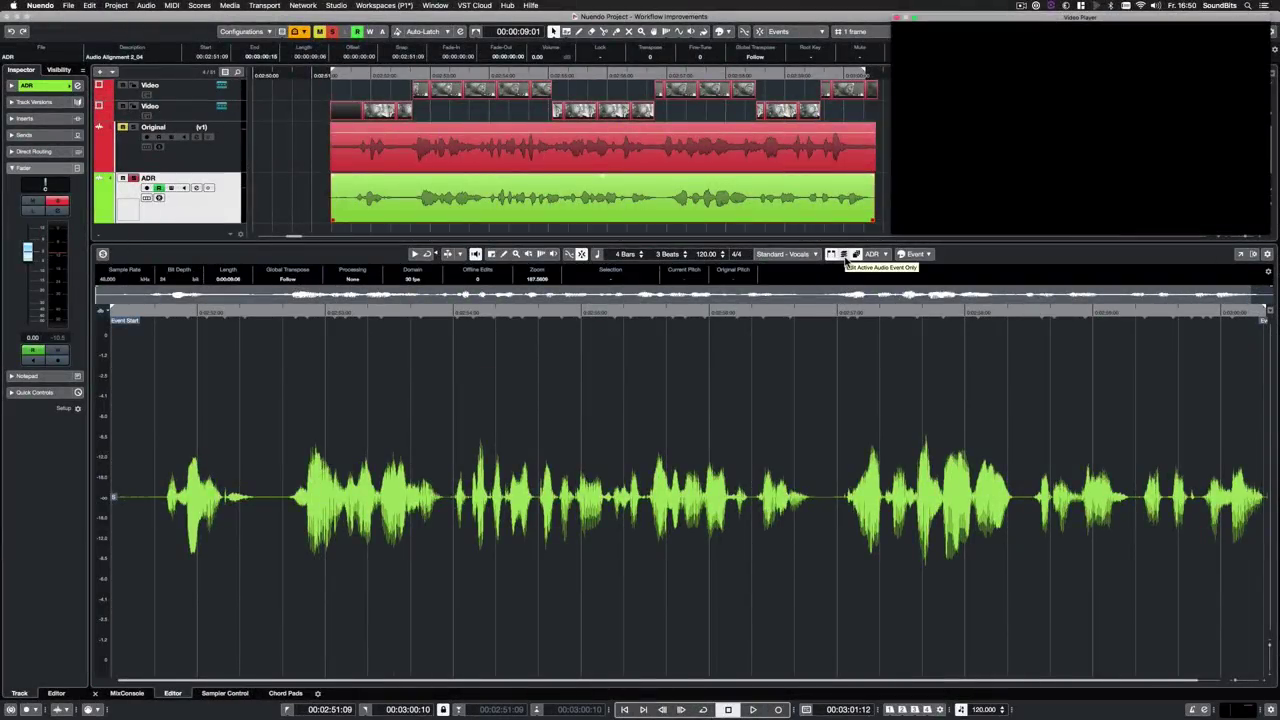
left_click(845, 257)
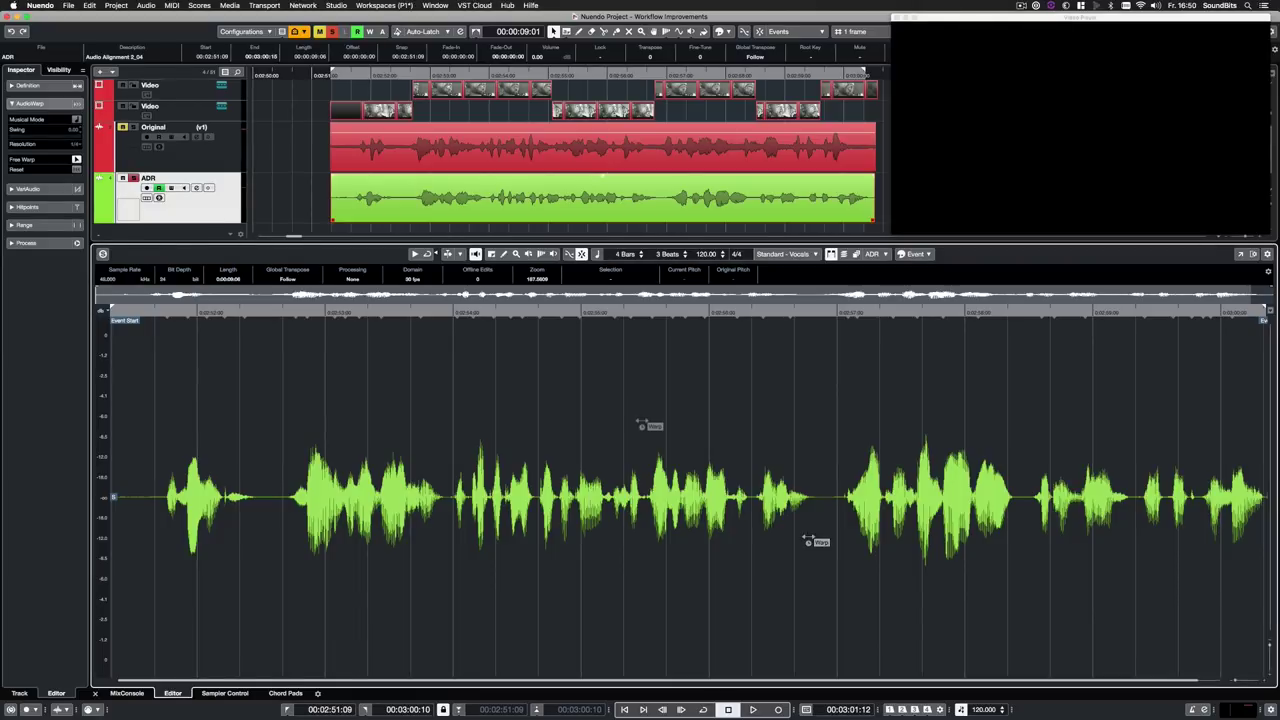
left_click(856, 255)
Select both the Original and ADR clips and make ADR the active event in the Sample Editor.
left_click(317, 164)
left_click_drag(317, 164, 351, 200)
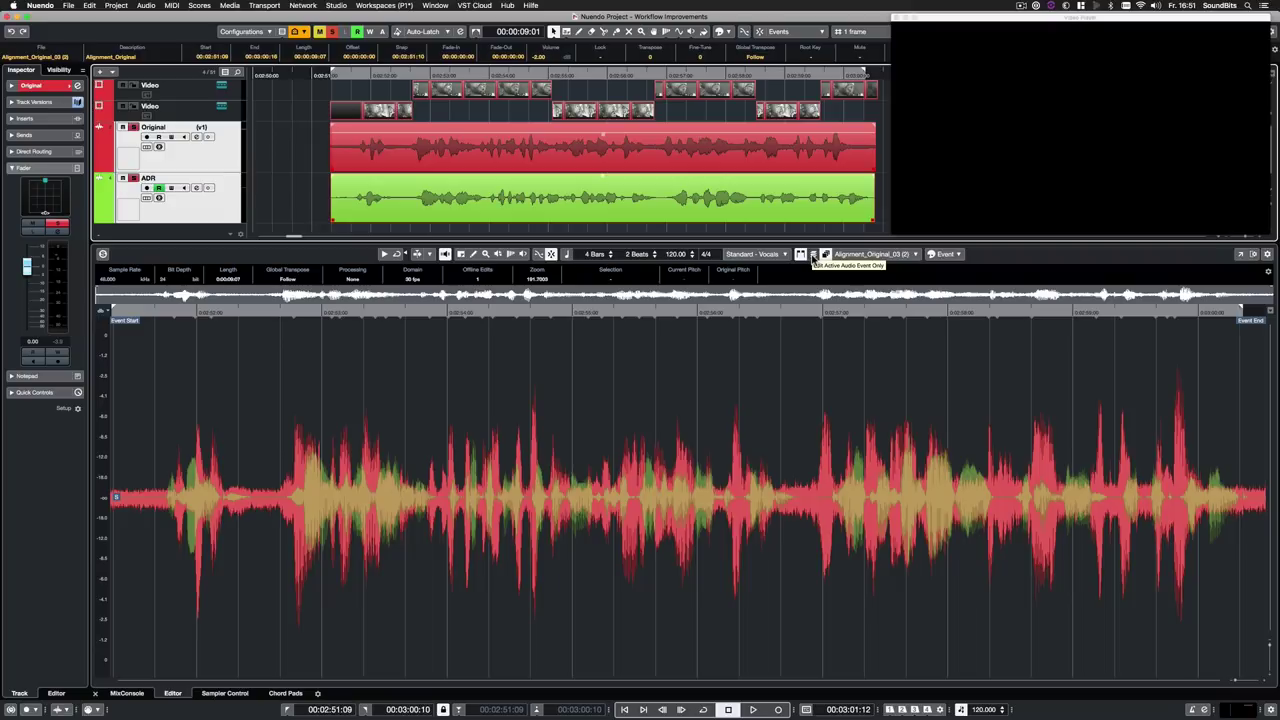
left_click(813, 256)
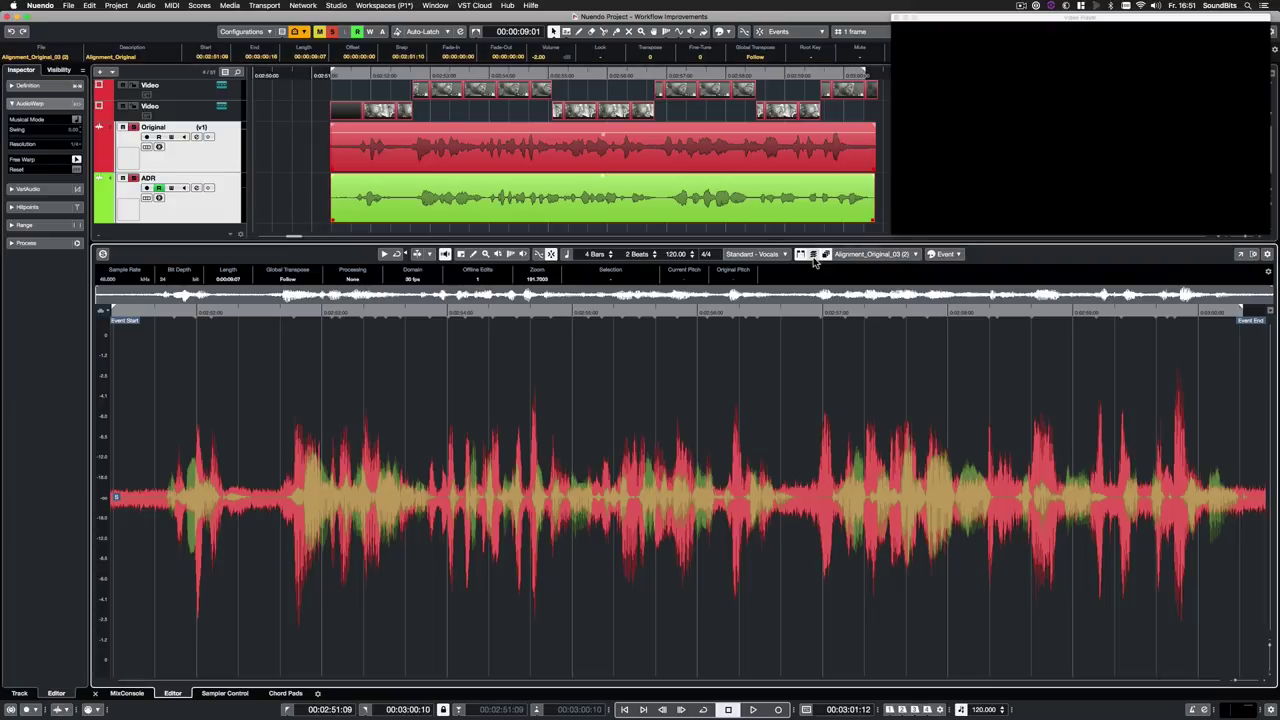
left_click(865, 255)
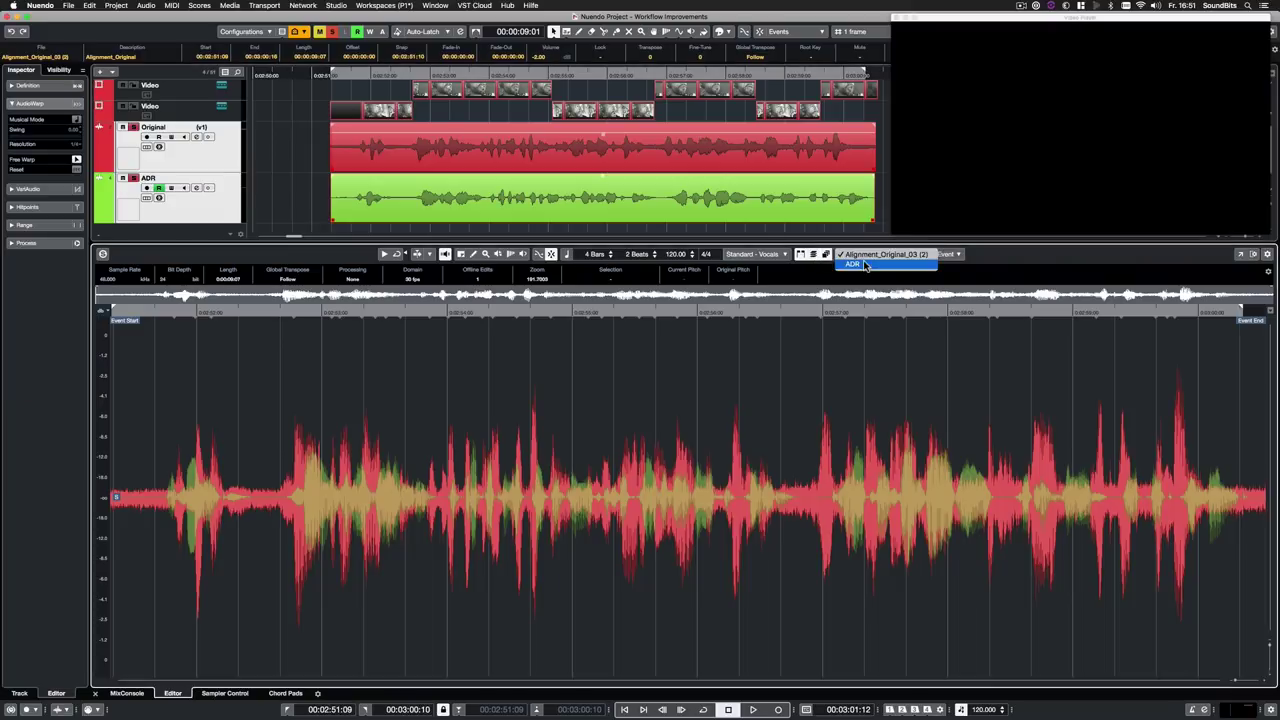
left_click(852, 264)
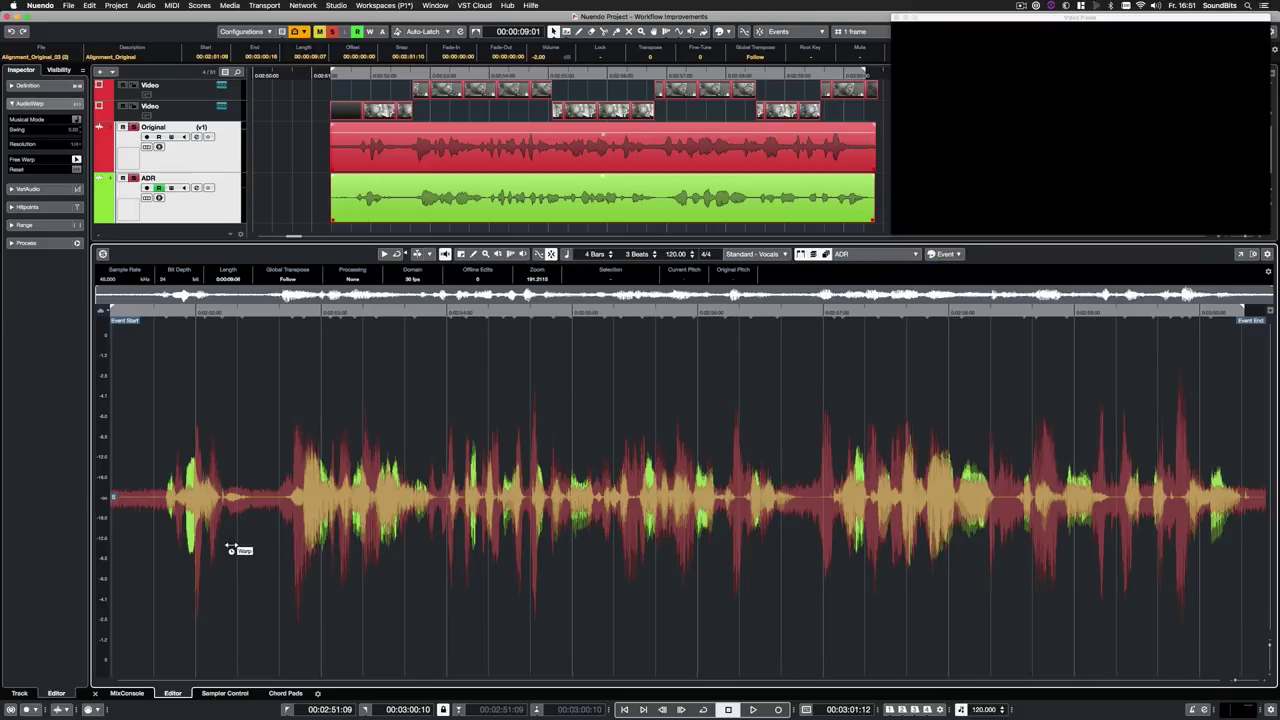
Add warp markers and drag ADR syllables and phrases onto the Original's peaks, then reselect only ADR.
left_click(155, 536)
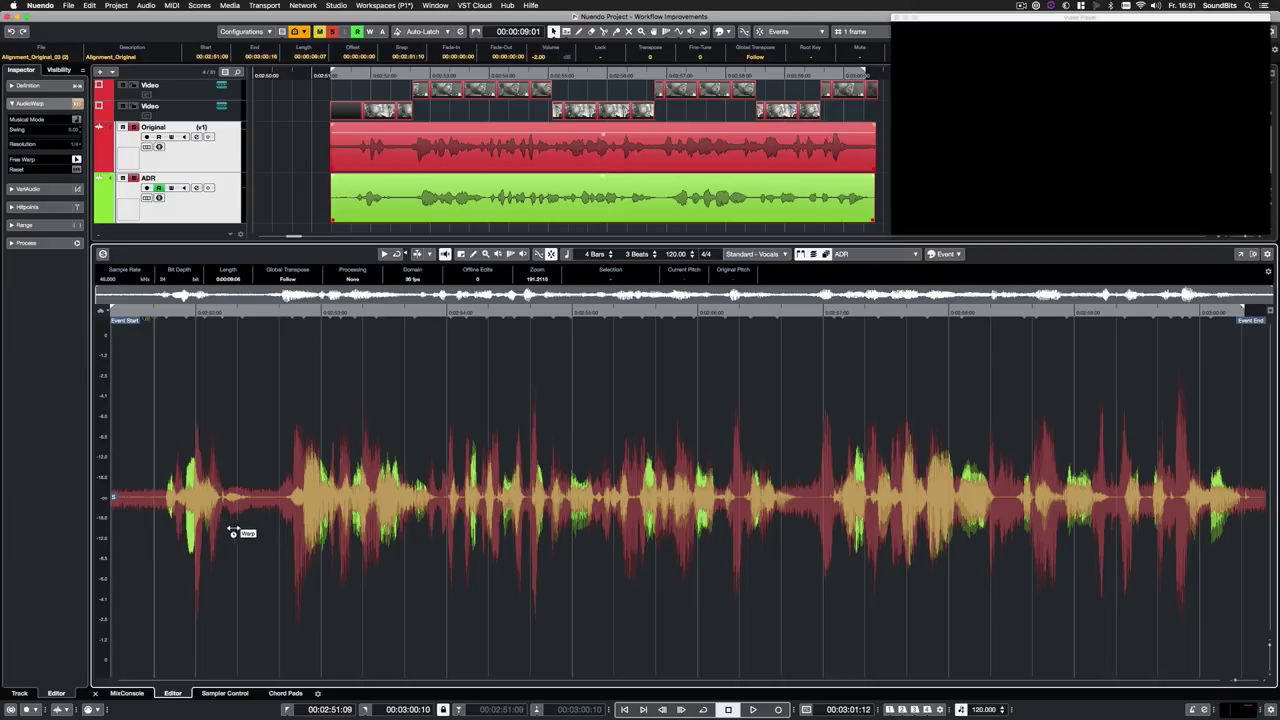
left_click_drag(262, 527, 269, 507)
left_click_drag(463, 509, 297, 514)
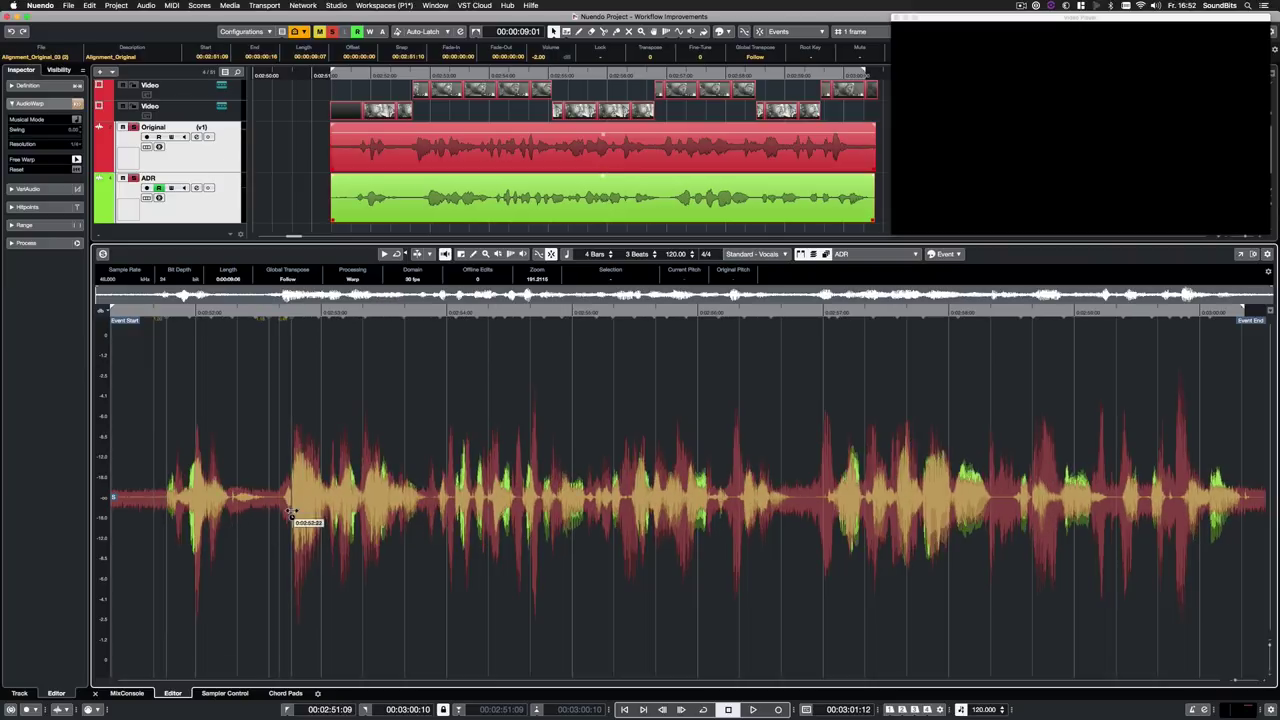
mouse_move(434, 514)
left_mouse_down()
mouse_move(1220, 505)
mouse_move(749, 506)
mouse_move(966, 514)
mouse_move(950, 512)
left_mouse_up()
left_click_drag(767, 507, 474, 514)
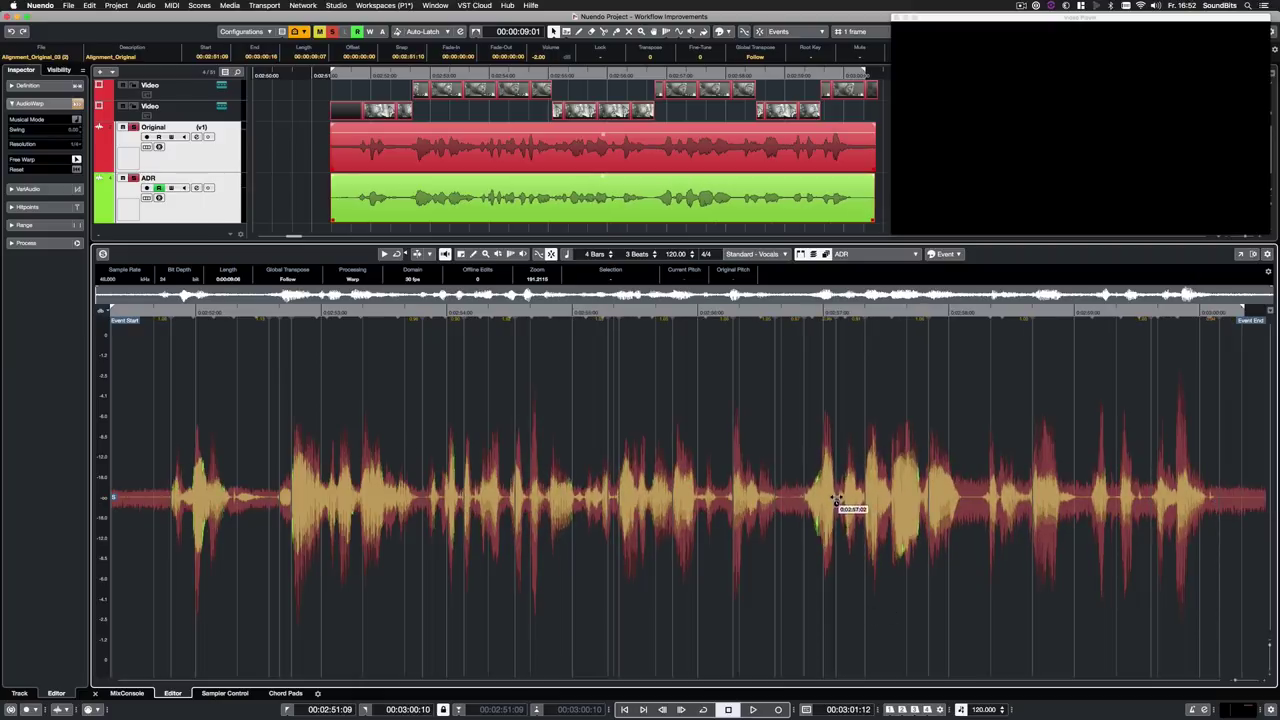
left_click(669, 198)
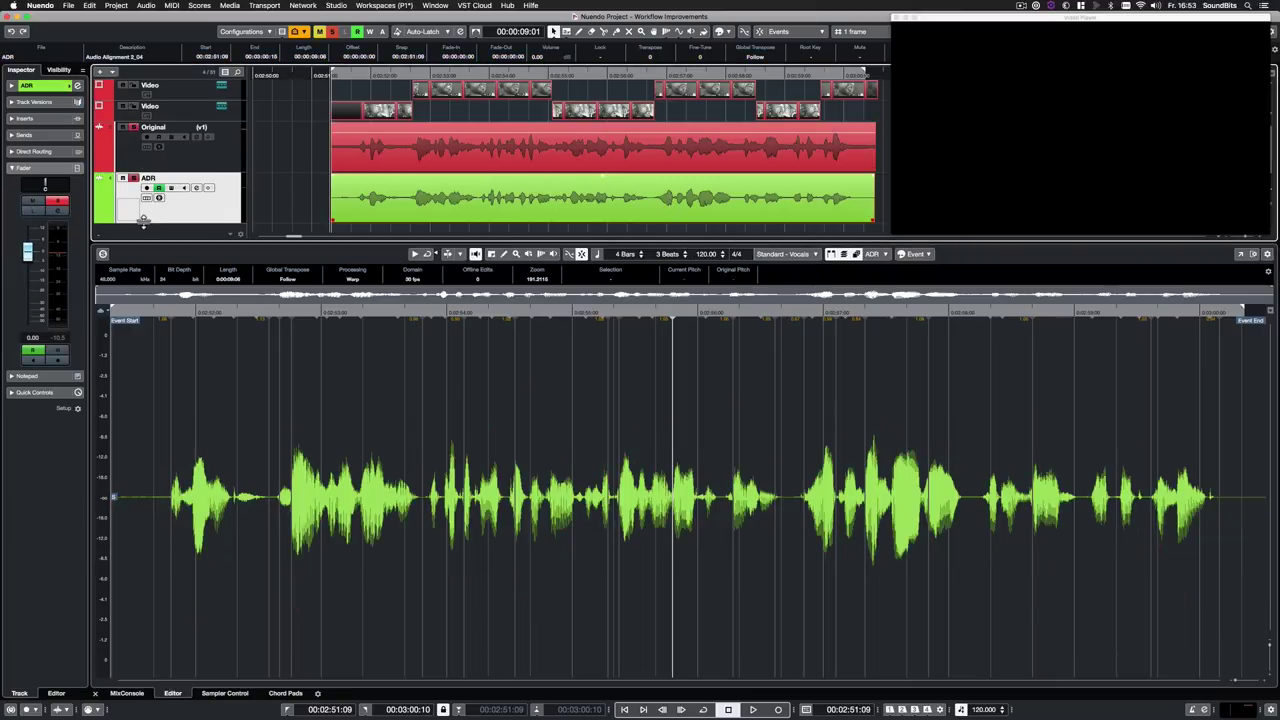
Mute the Original track and play the warped ADR take against the picture, then stop.
left_click(121, 127)
key("space")
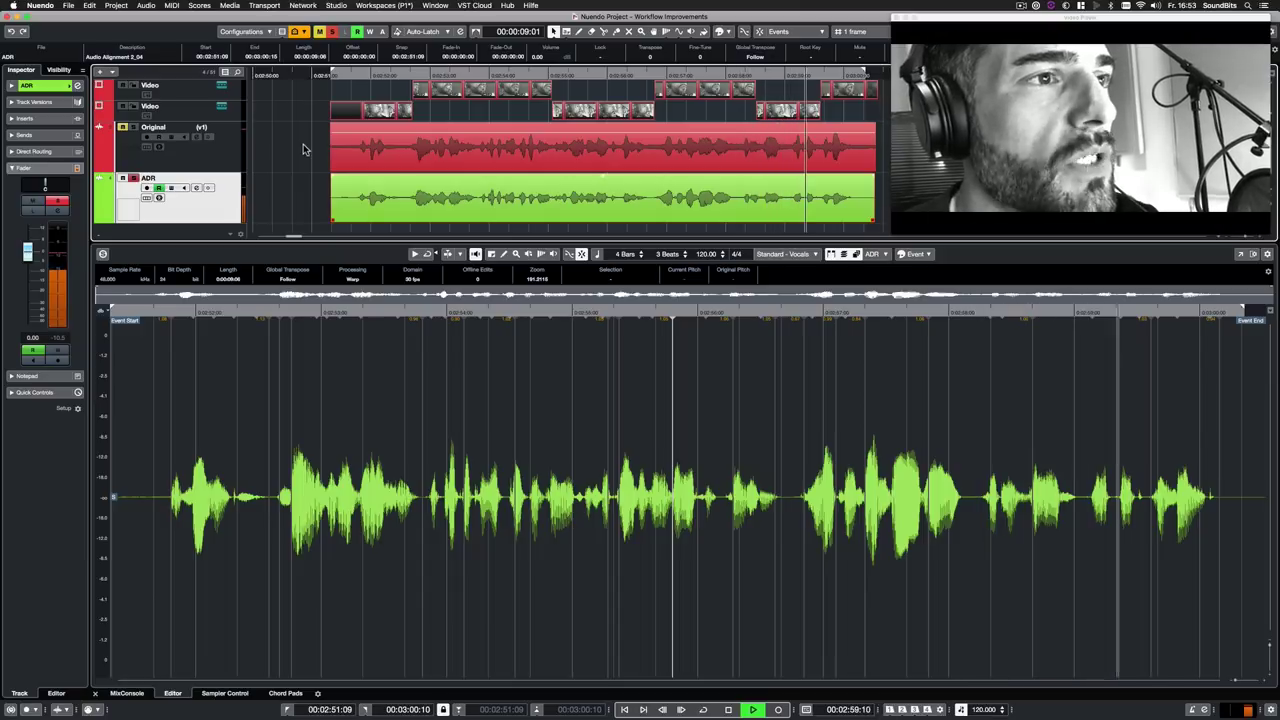
key("space")
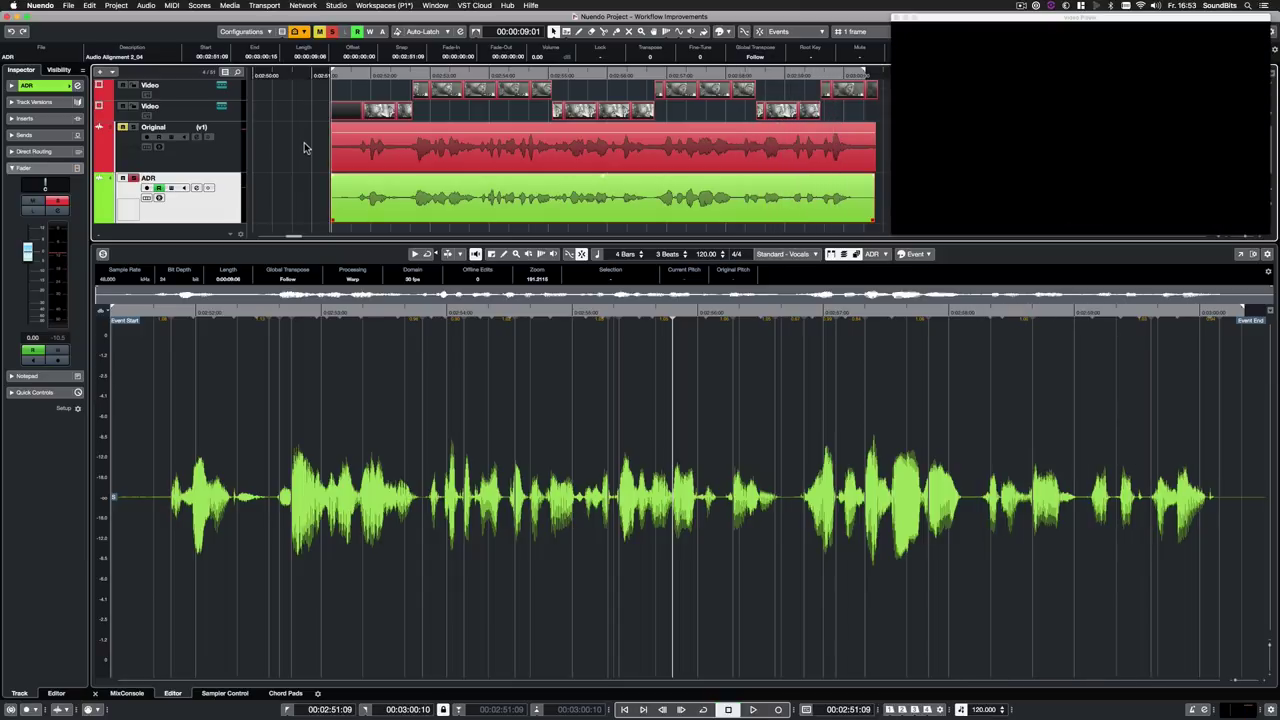